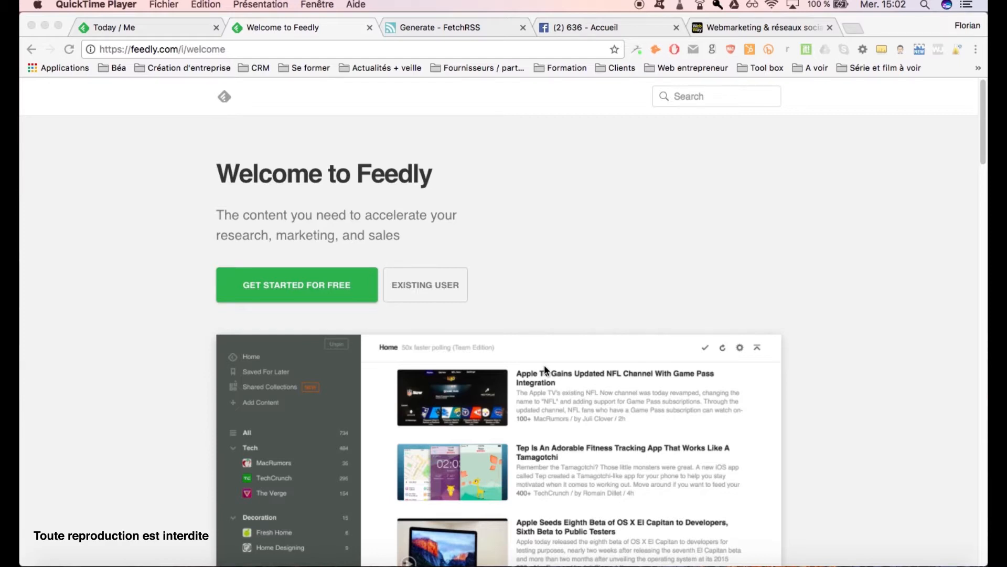
Bring up the signed-in Feedly account's Today page and look over its list of feed categories
left_click(544, 364)
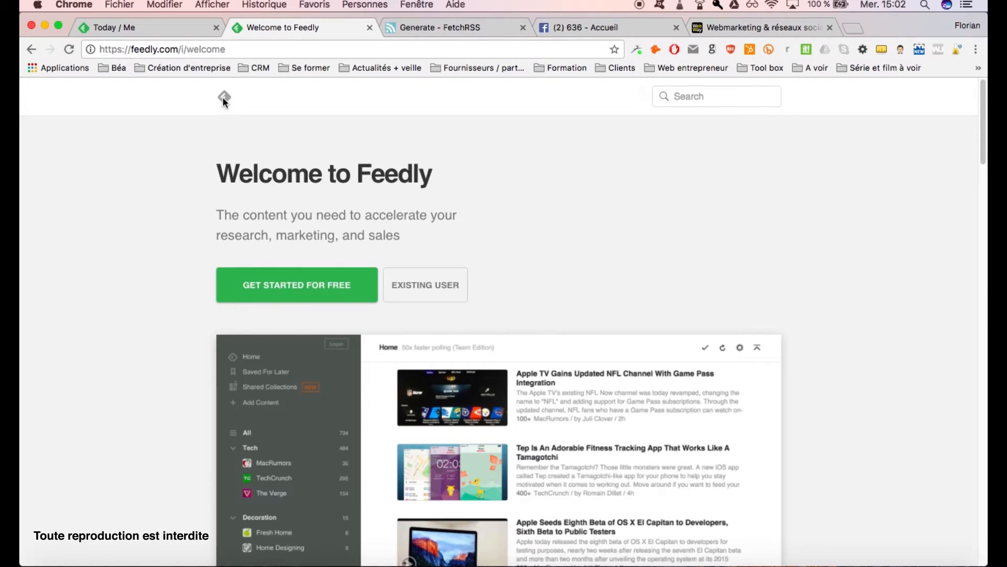
left_click(156, 28)
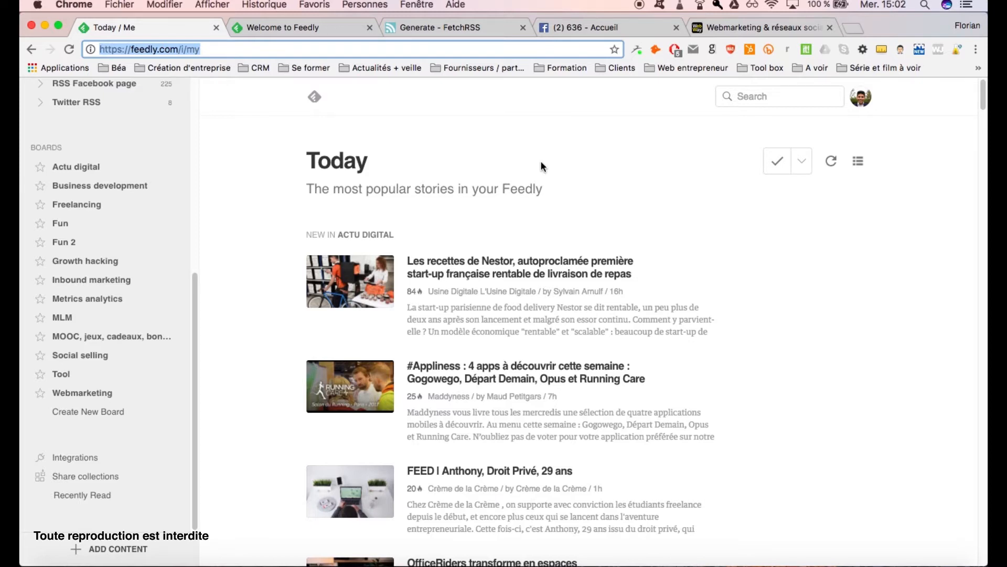
left_click_drag(193, 302, 150, 100)
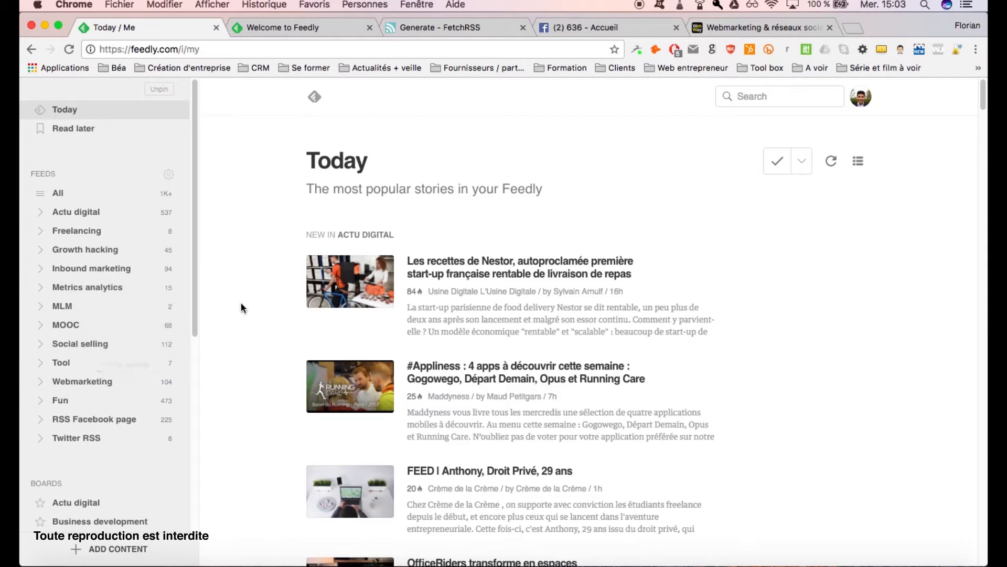
View the Growth Hacking France feed in the Growth hacking category and browse the latest articles from all feeds
left_click(41, 250)
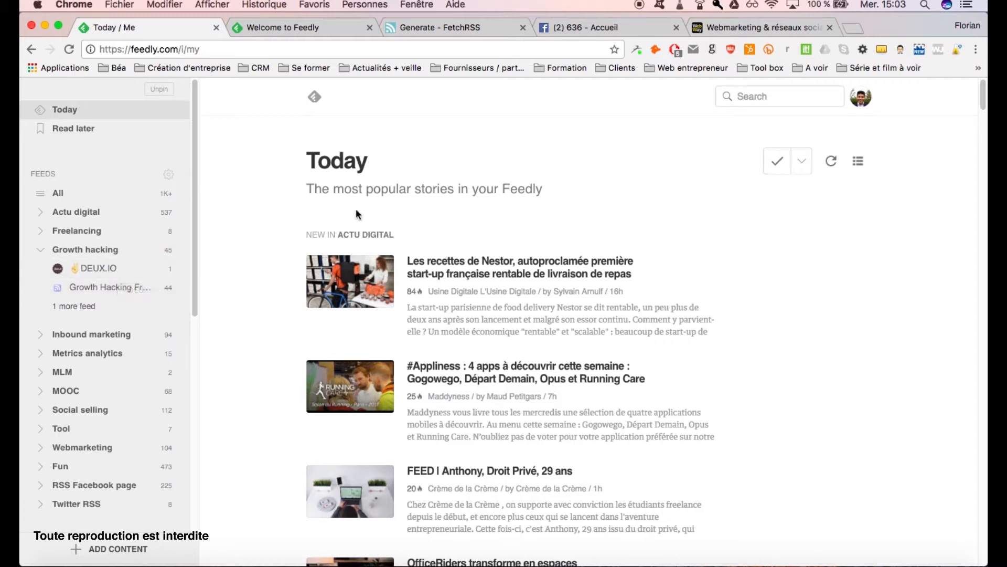
left_click(150, 290)
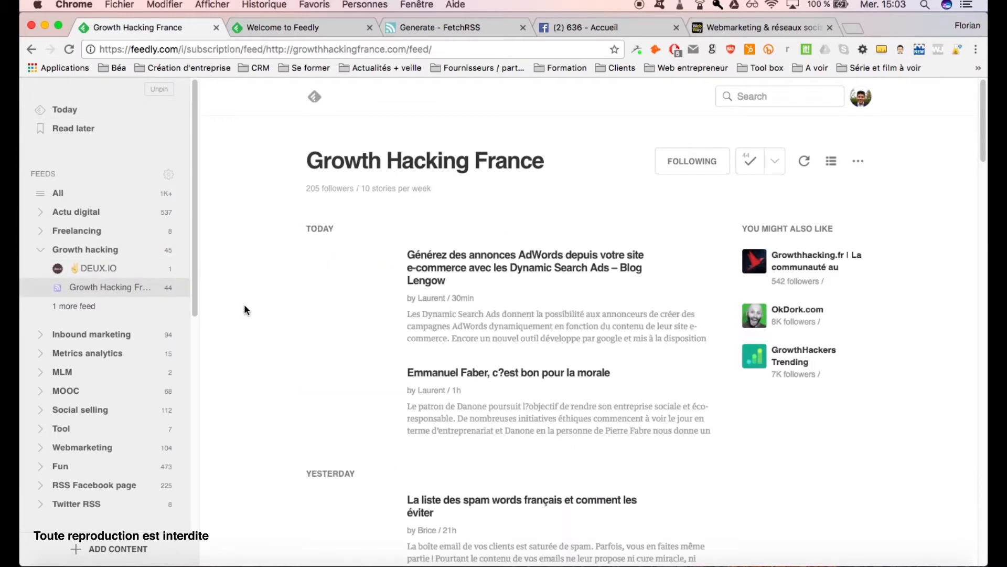
left_click(107, 199)
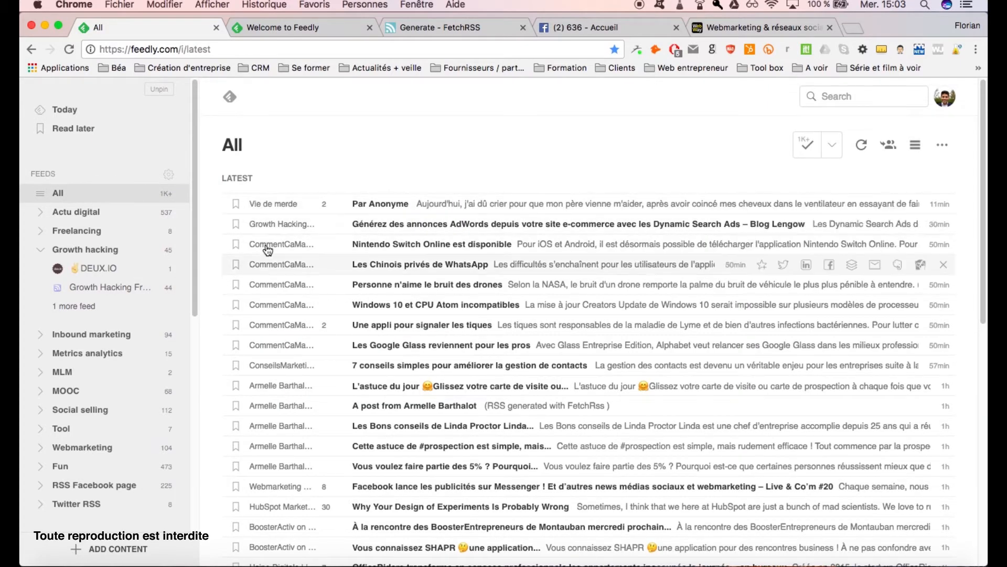
scroll(385, 283, "down", 3)
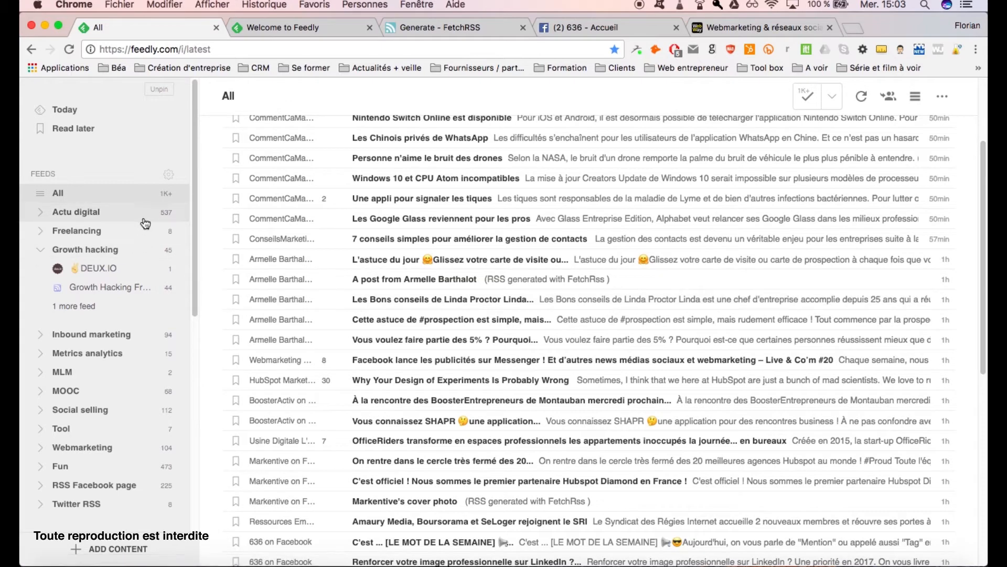
Open the Actu digital feed category and dismiss its first seven articles one after another
left_click(152, 215)
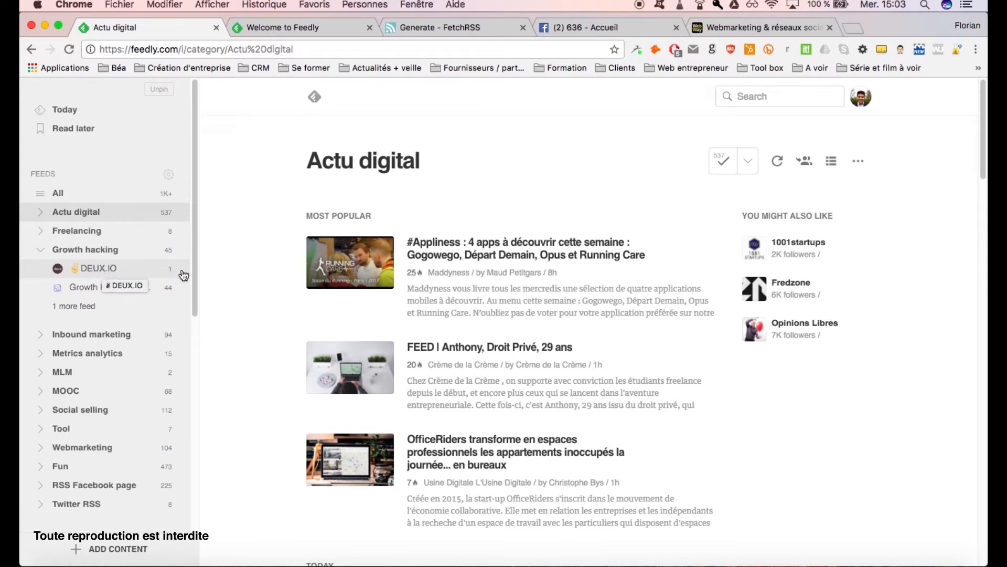
mouse_move(661, 257)
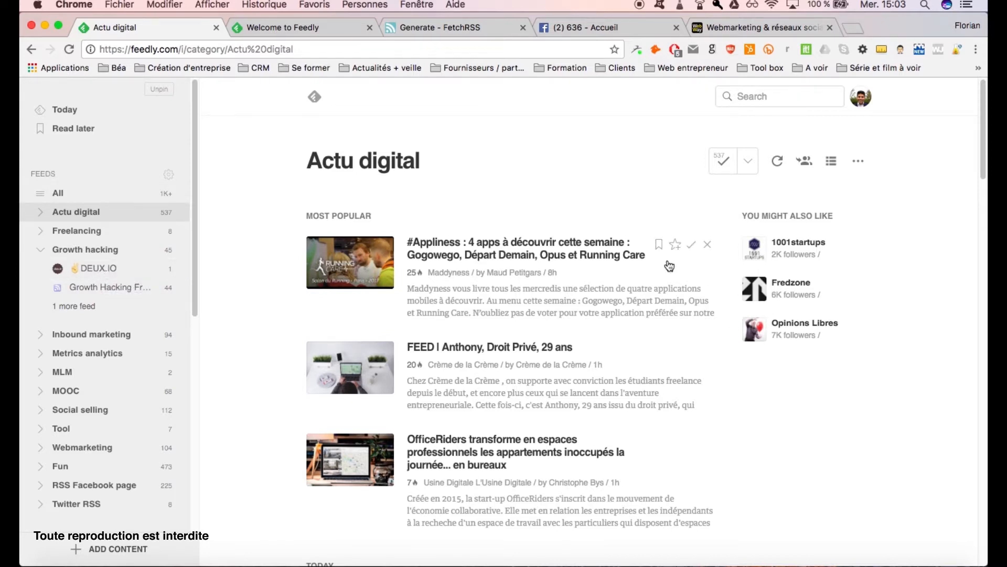
left_click(707, 245)
left_click(708, 245)
left_click(708, 244)
left_click(710, 246)
left_click(710, 245)
left_click(710, 246)
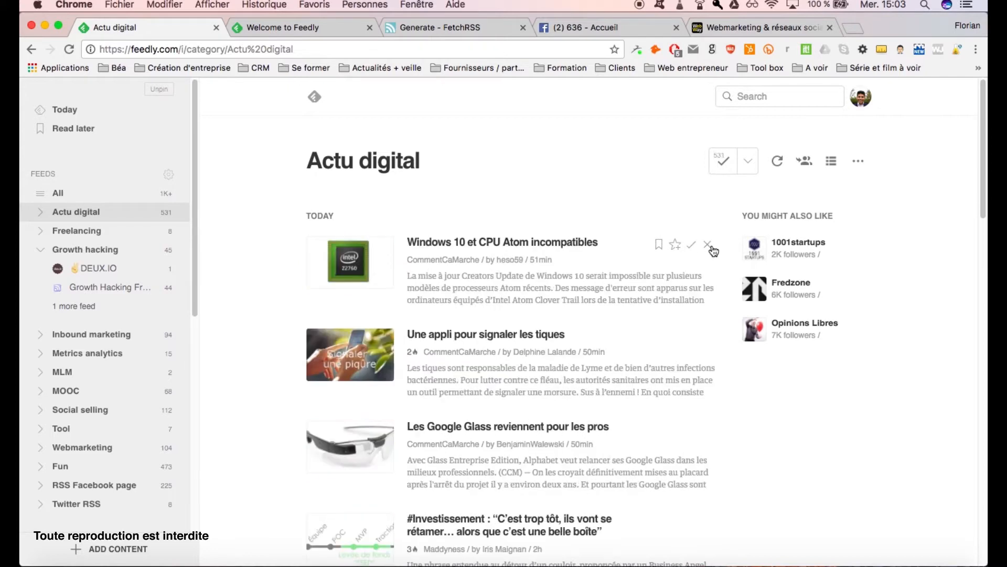
left_click(710, 245)
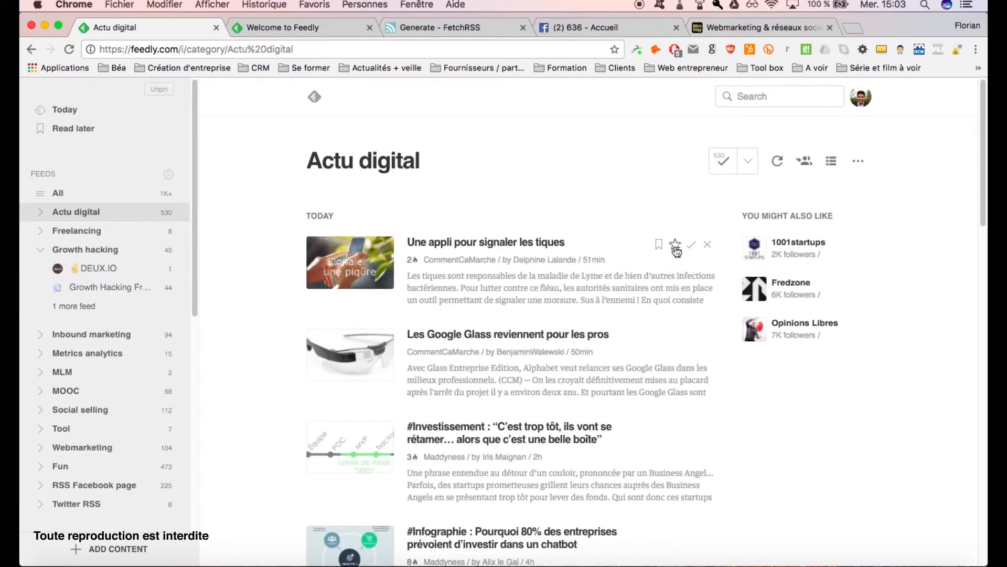
Open the article "Une appli pour signaler les tiques" and save it to the Actu digital board
left_click(520, 248)
left_click(460, 94)
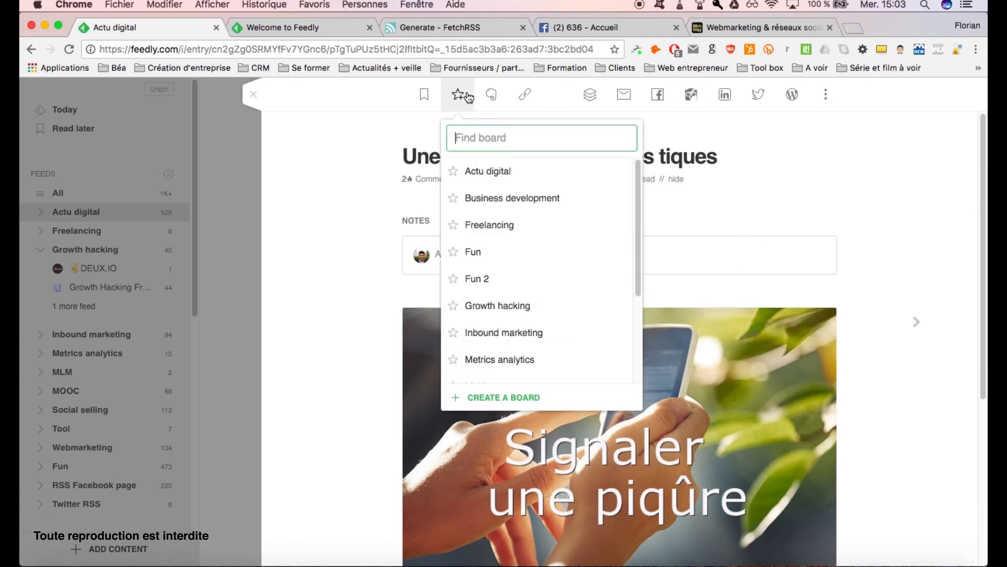
mouse_move(504, 169)
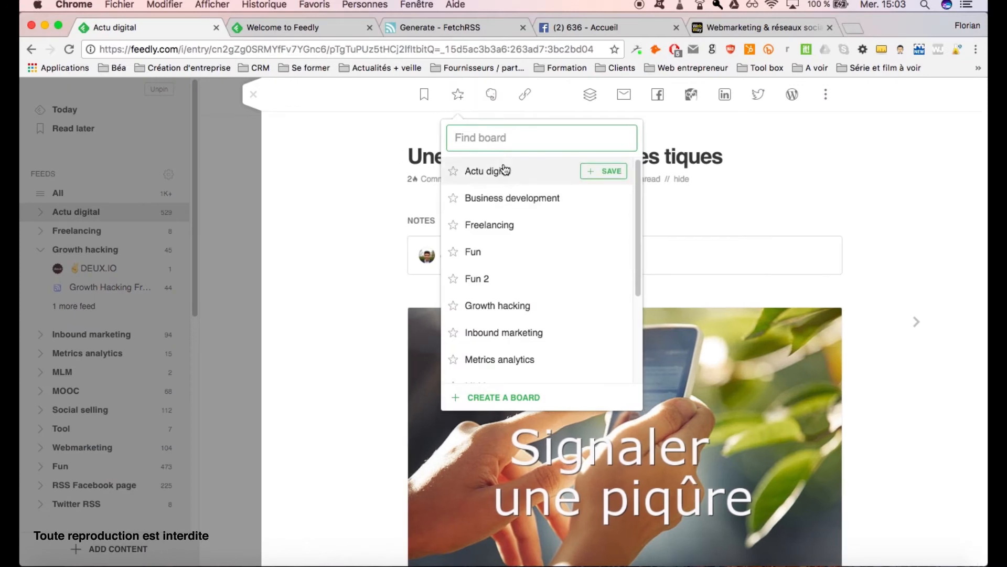
left_click(592, 173)
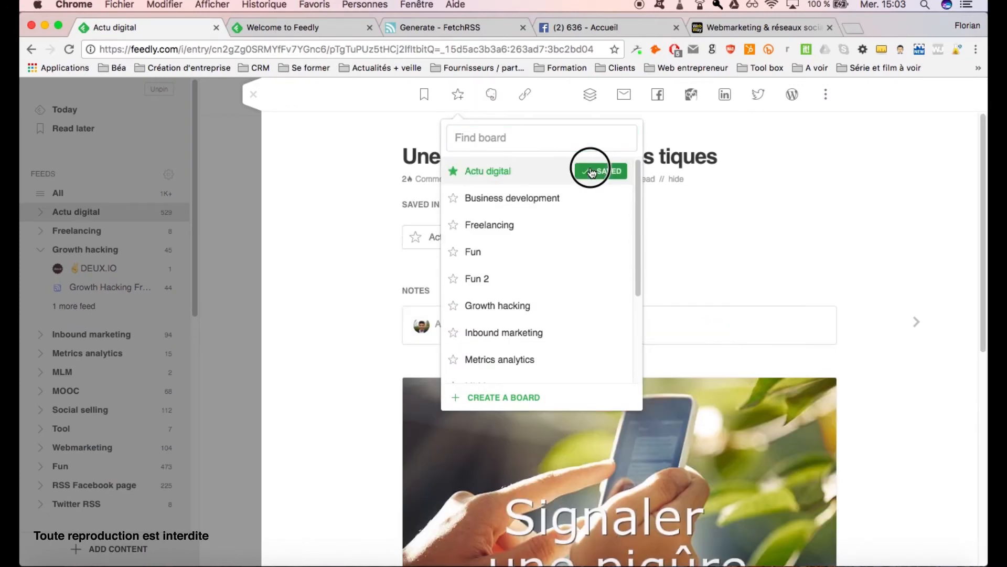
Close the article, view the Actu digital board's saved stories, and compare the feed categories with the boards
left_click(125, 402)
scroll(124, 402, "down", 8)
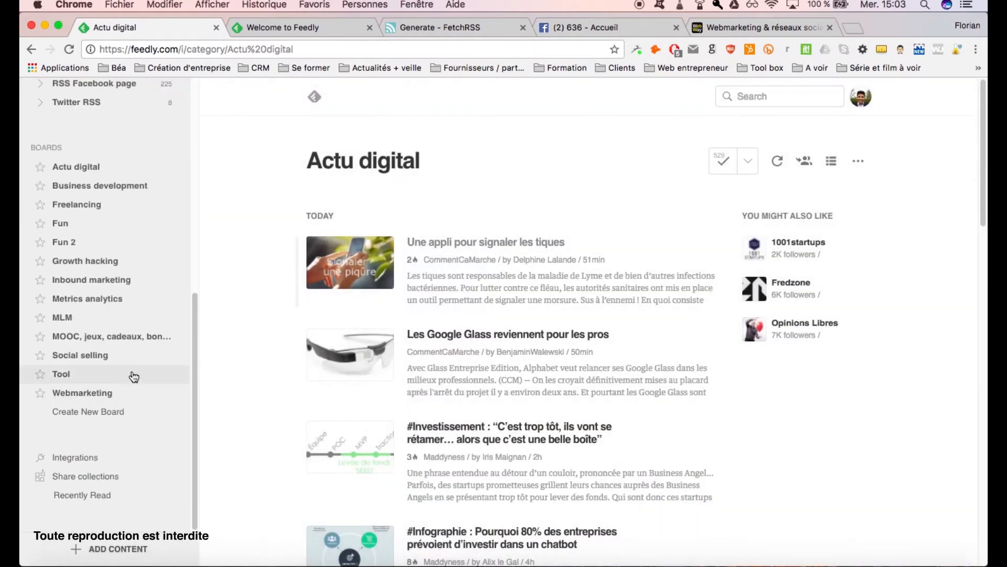
left_click(84, 166)
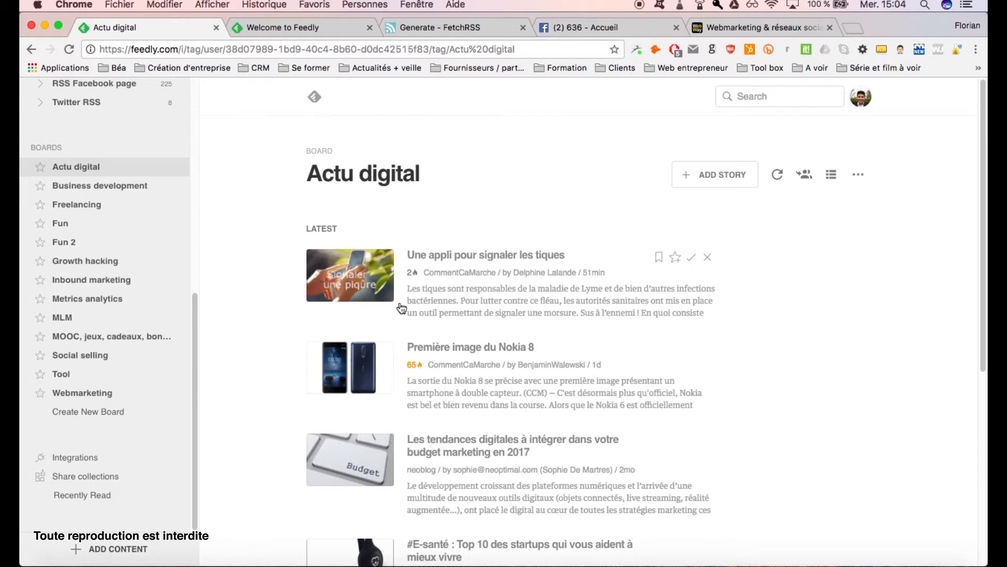
scroll(140, 231, "up", 10)
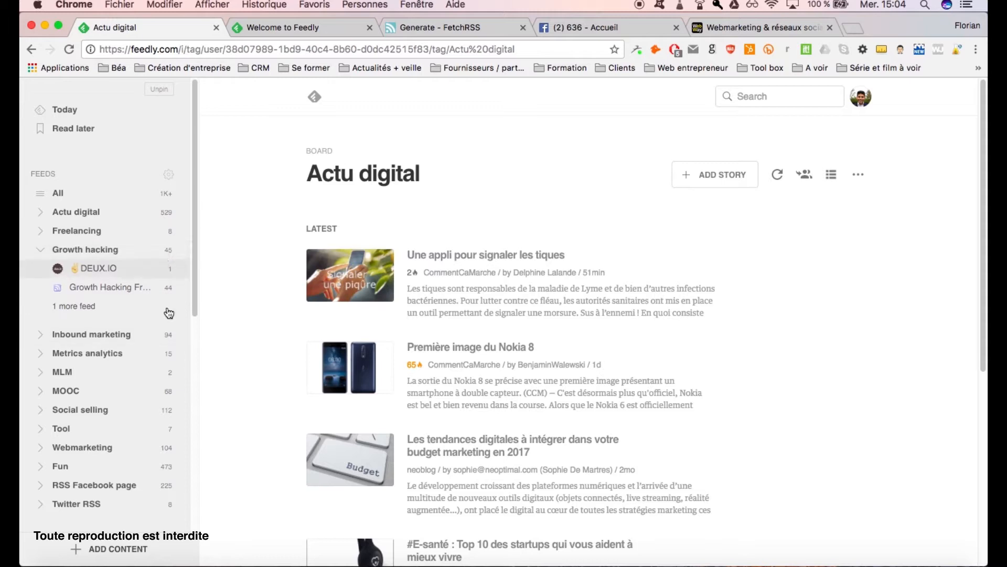
scroll(158, 315, "down", 10)
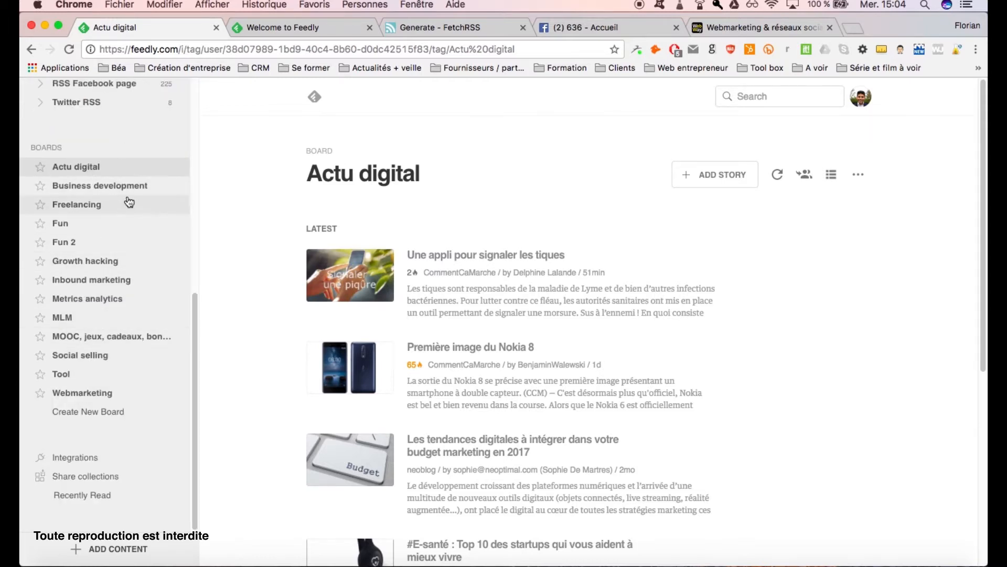
scroll(129, 202, "up", 10)
scroll(122, 316, "down", 10)
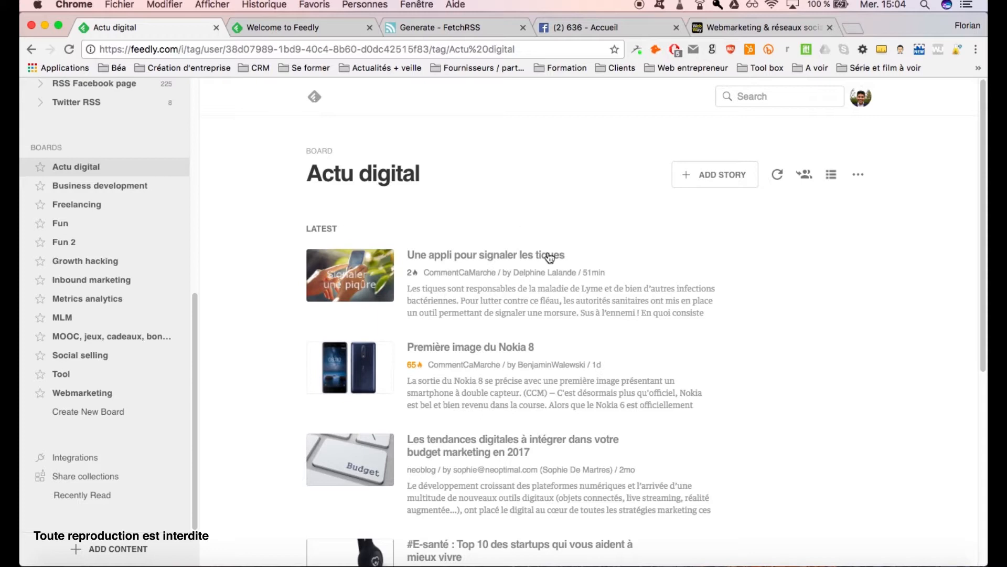
Open the saved article "Une appli pour signaler les tiques", preview sharing it on Facebook, and leave the share window without publishing
left_click(518, 257)
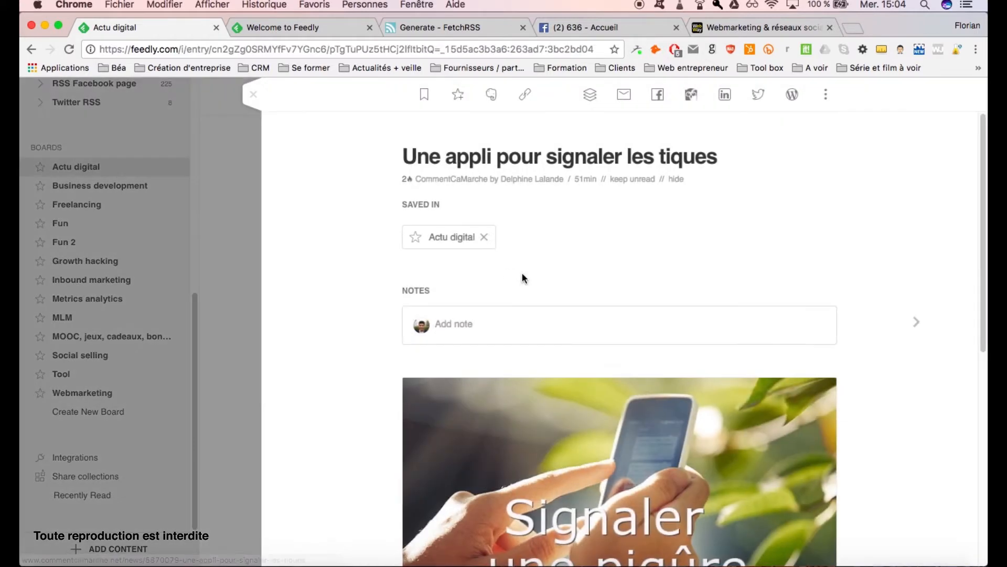
left_click(659, 96)
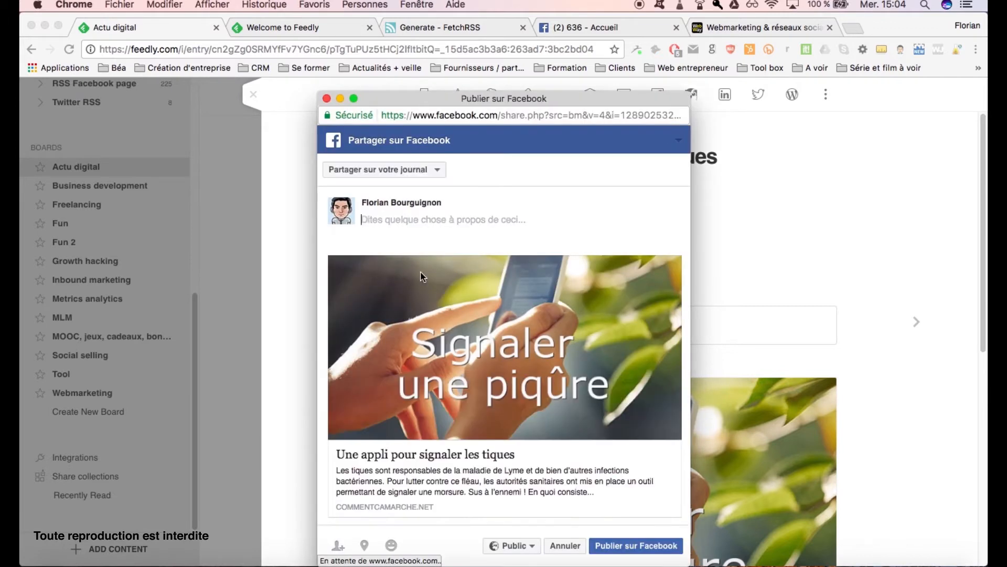
left_click(326, 100)
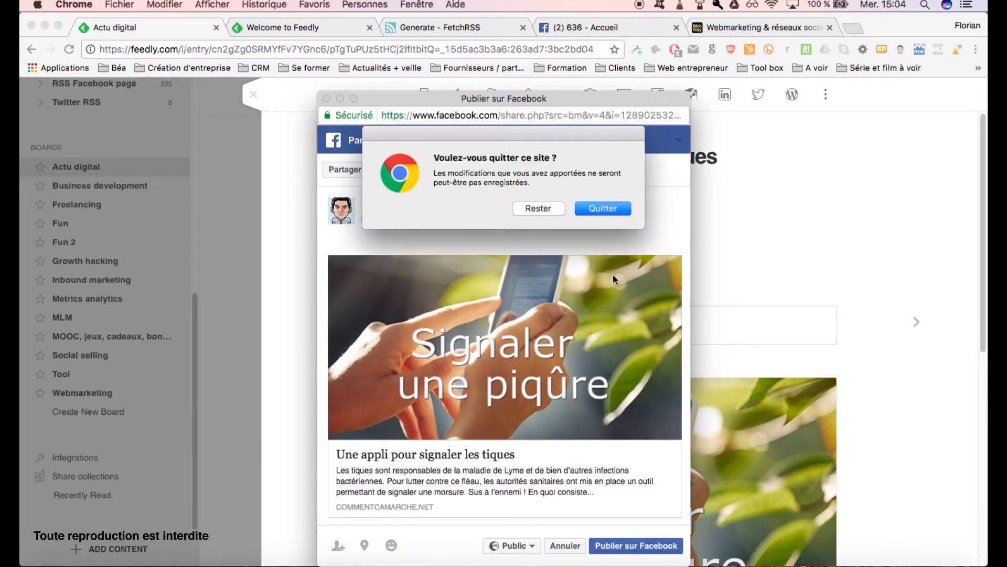
left_click(580, 208)
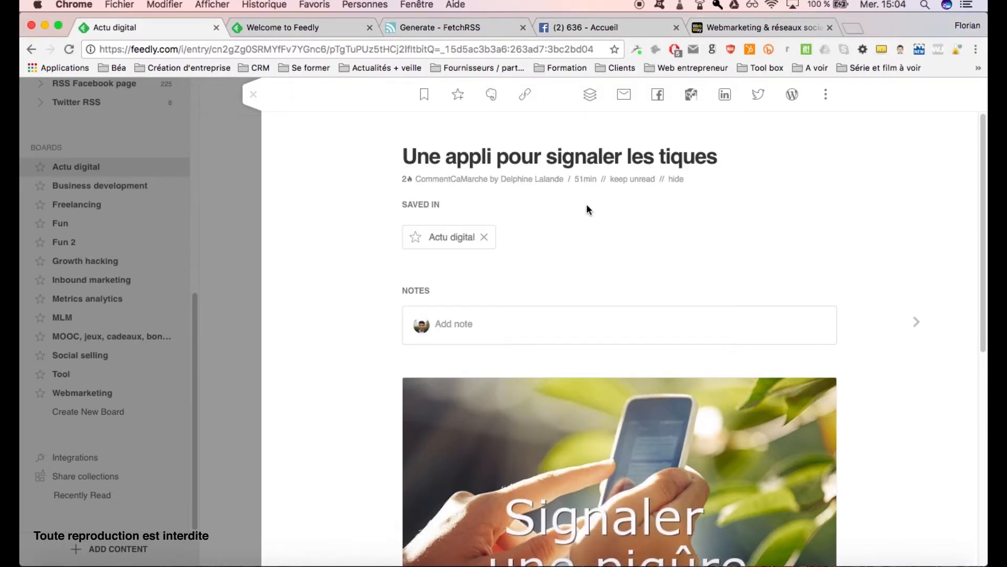
Start sharing the article through Buffer and enter "fghfgh" as the Facebook message
left_click(587, 105)
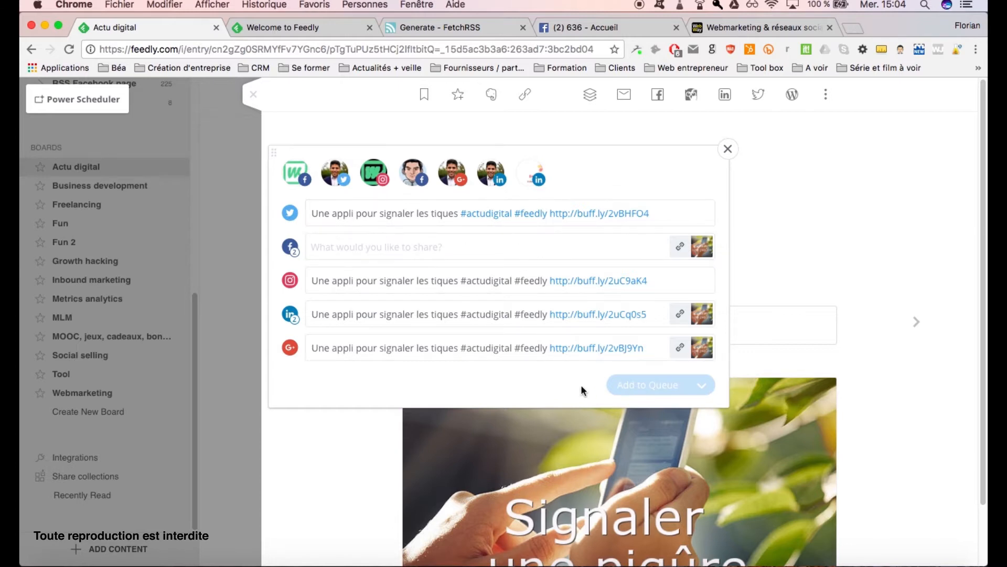
left_click(535, 250)
type("fghfgh")
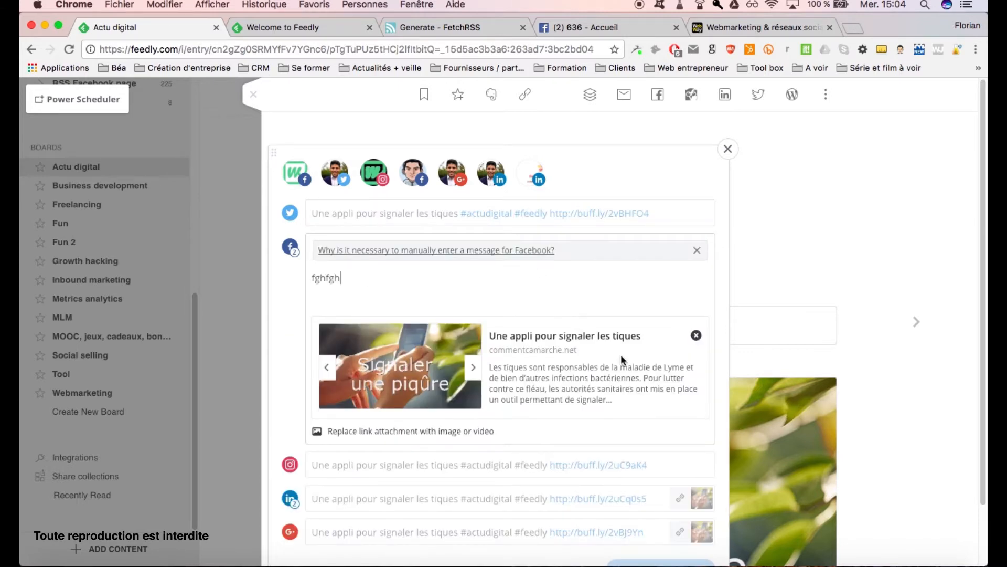
scroll(643, 425, "down", 2)
Review the Instagram, LinkedIn and Google+ posts, and close the Buffer composer and the article without queueing anything
left_click(292, 398)
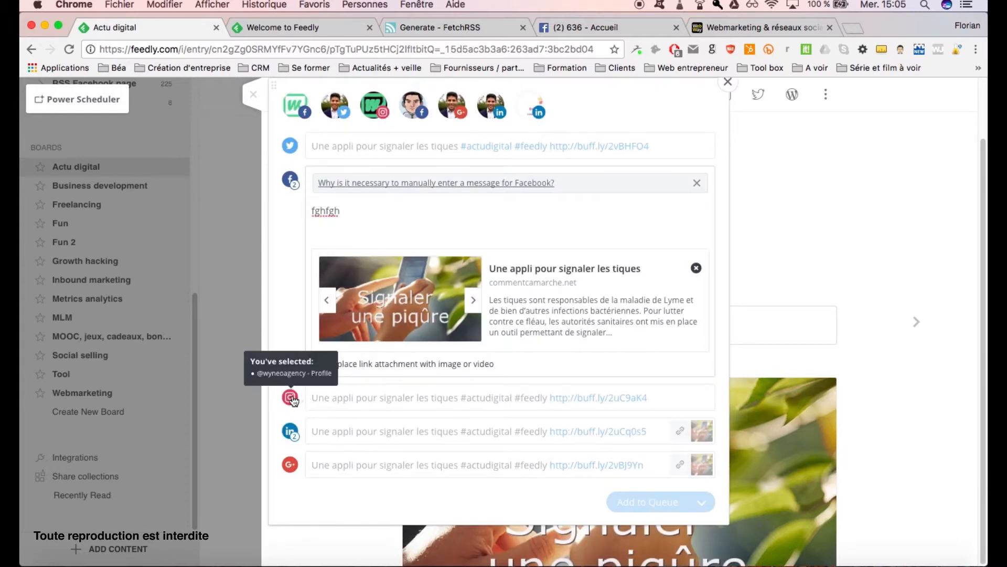
left_click(290, 433)
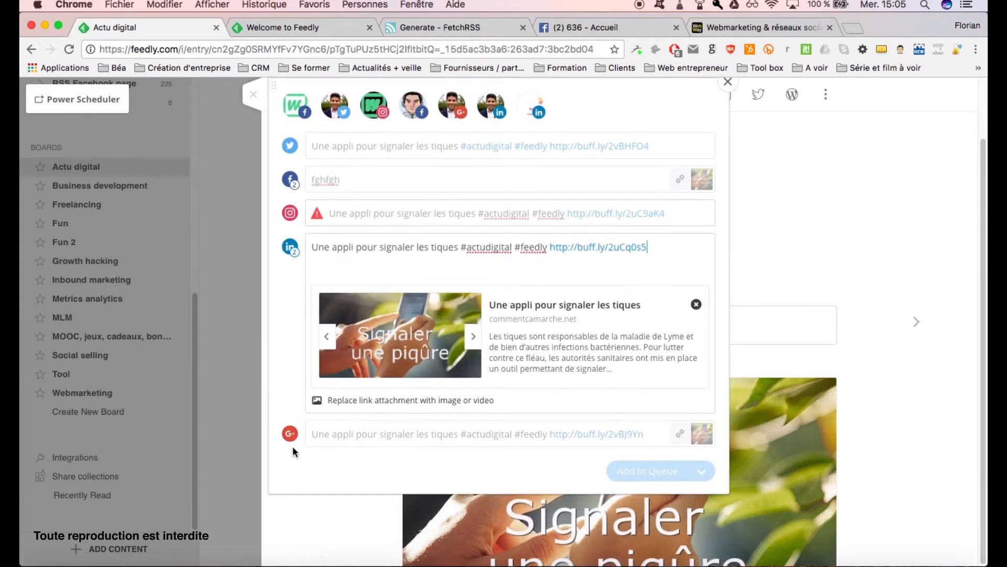
left_click(291, 433)
left_click(292, 279)
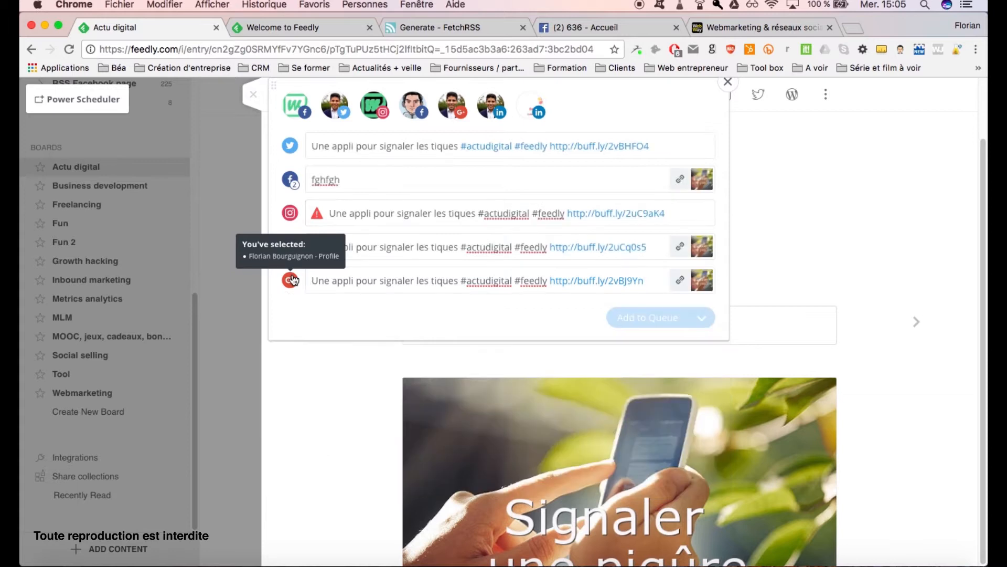
left_click(292, 279)
left_click(291, 280)
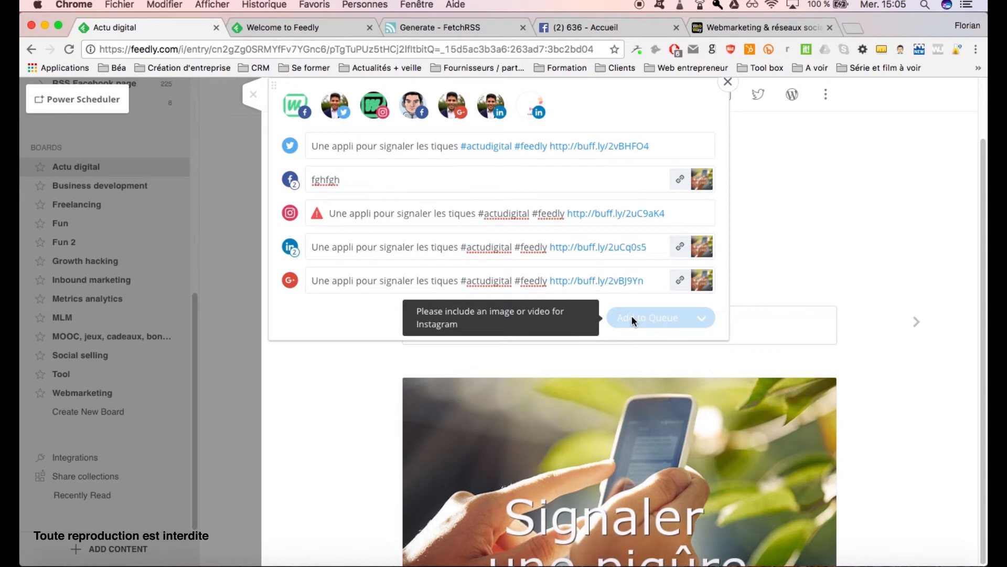
left_click(729, 84)
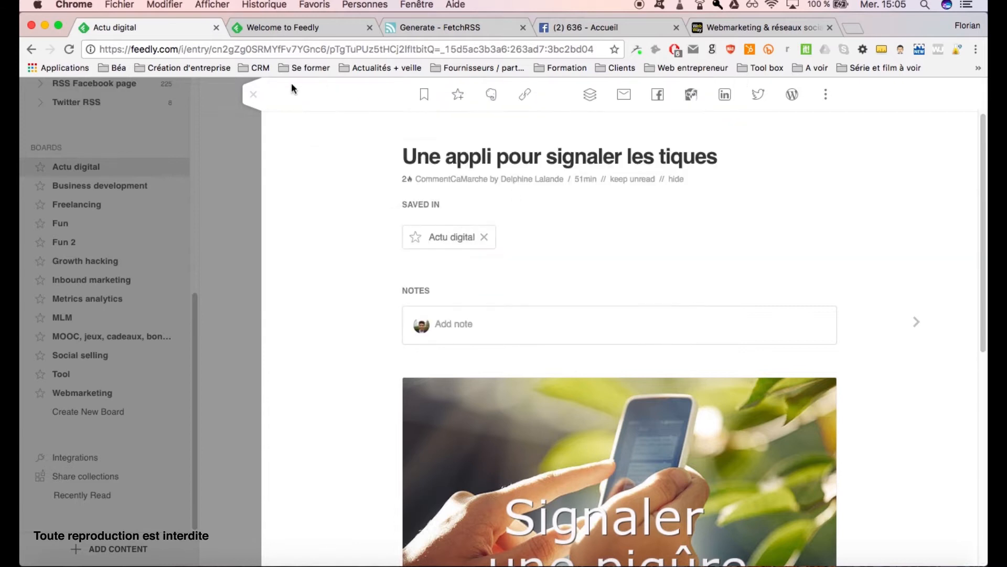
left_click(252, 97)
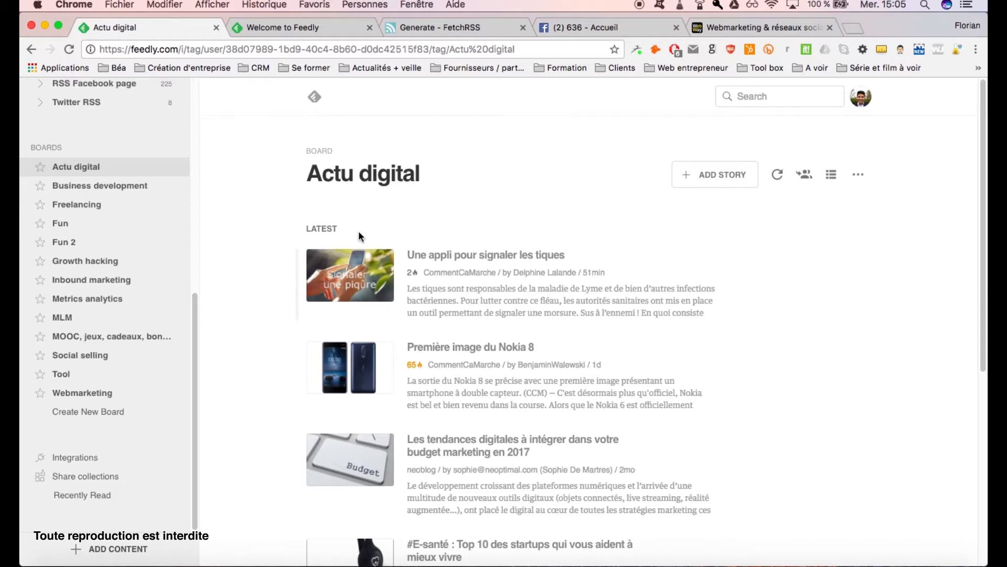
Return to the Feedly welcome page and open the sign-up window for a free account
scroll(182, 232, "up", 7)
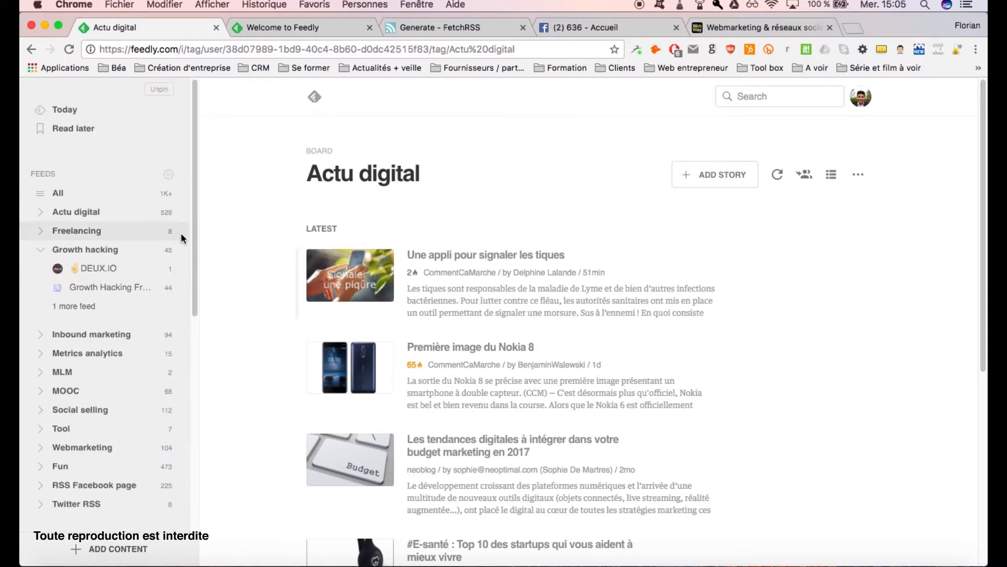
scroll(150, 231, "down", 7)
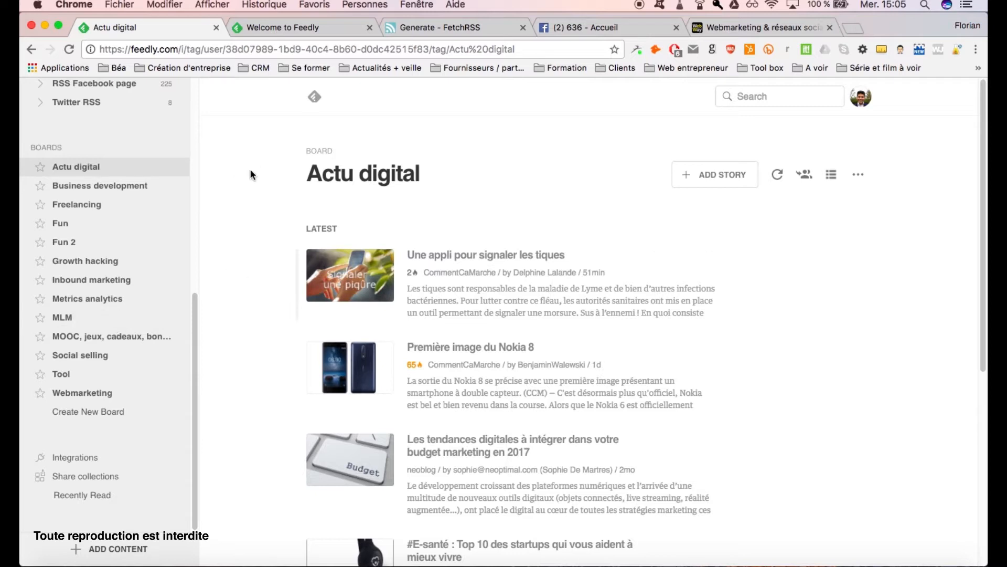
left_click(264, 26)
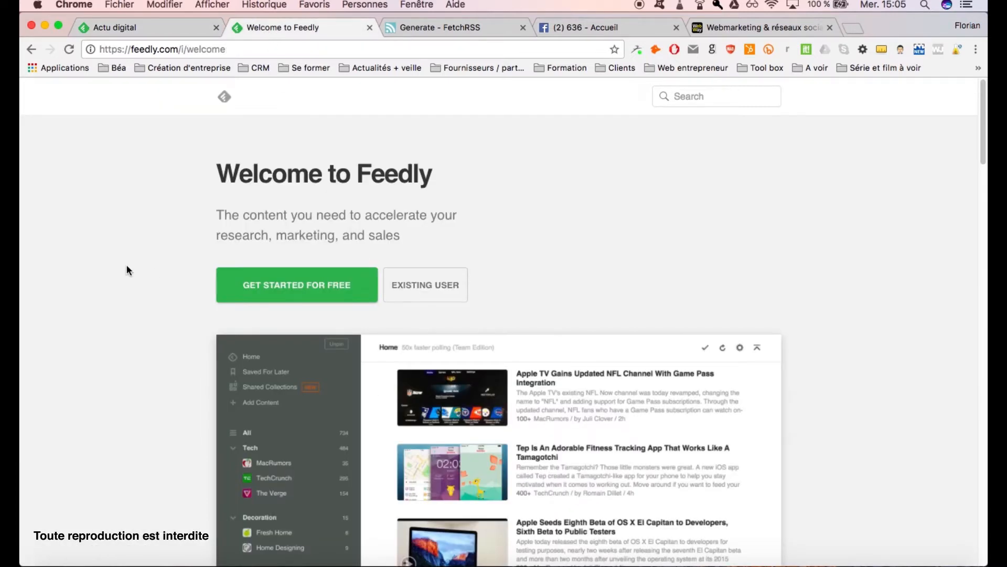
left_click(294, 297)
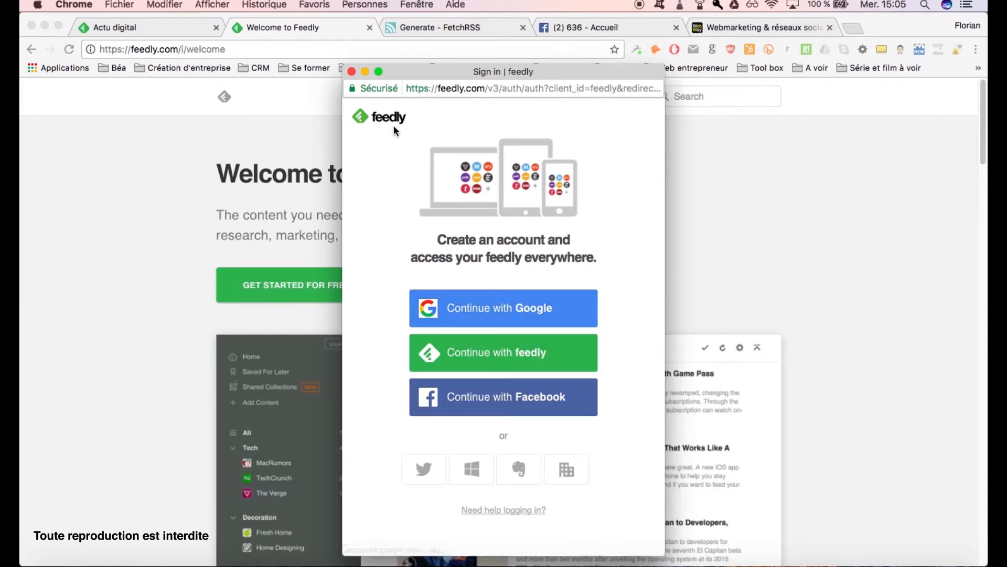
Reopen the sign-up window from the Feedly welcome page and sign in with Google
left_click(352, 71)
left_click(434, 294)
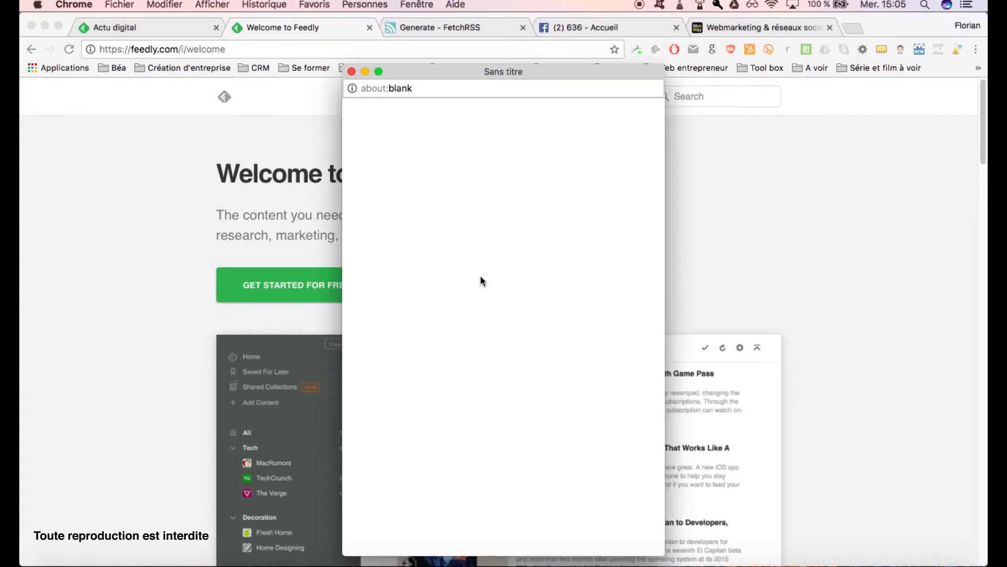
left_click(524, 312)
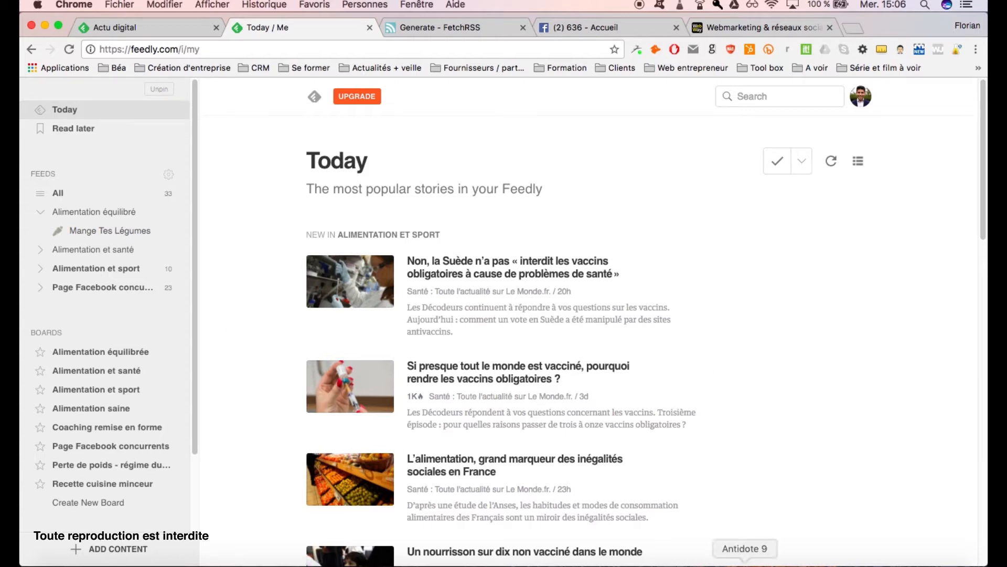
left_click(922, 566)
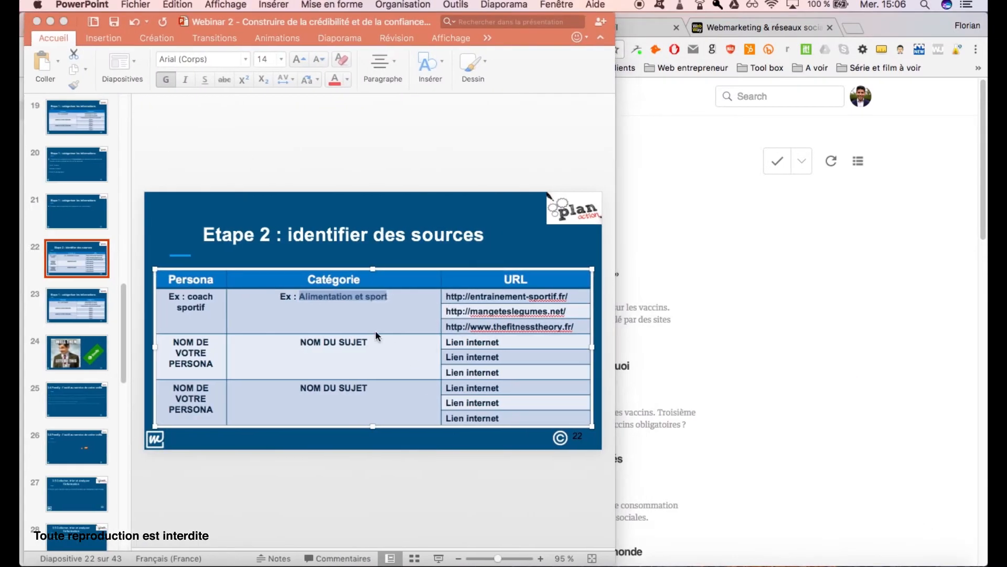
left_click_drag(567, 311, 447, 311)
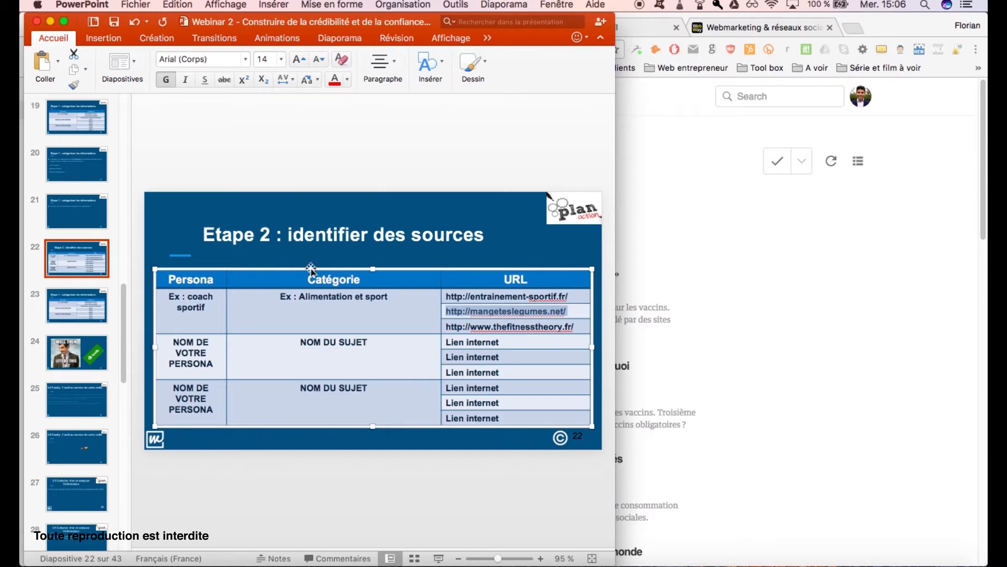
left_click_drag(570, 297, 451, 296)
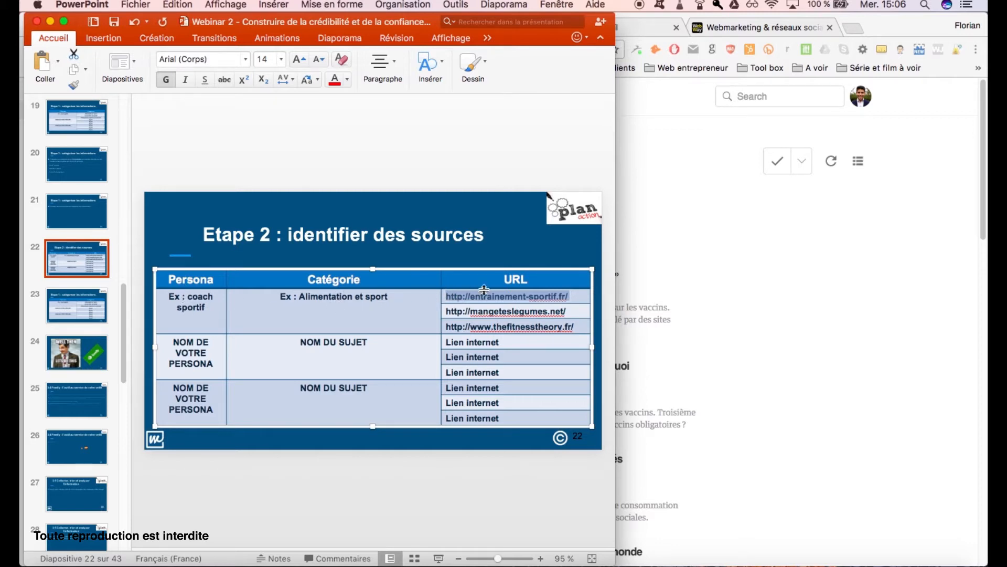
right_click(512, 295)
left_click(538, 313)
left_click(50, 21)
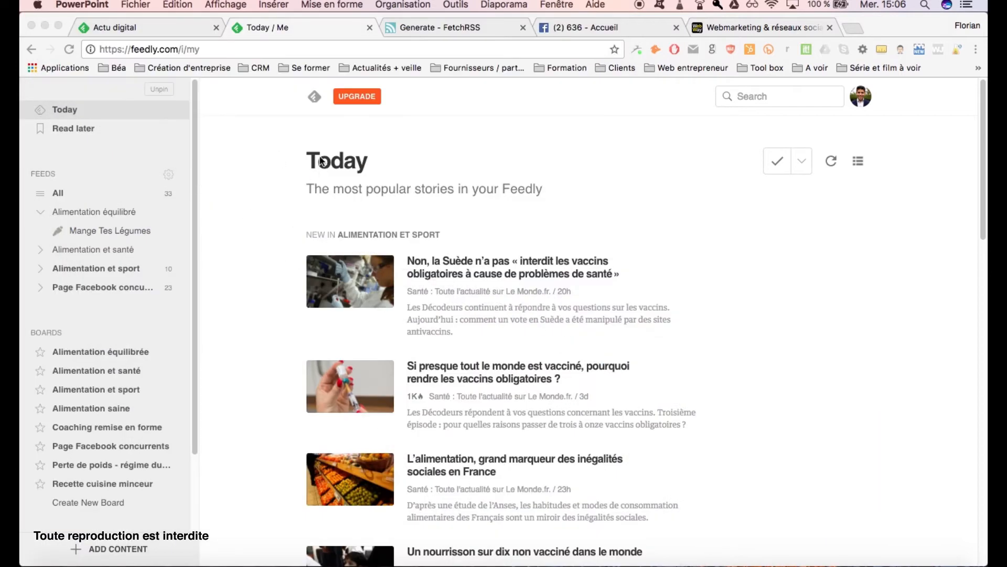
left_click(755, 98)
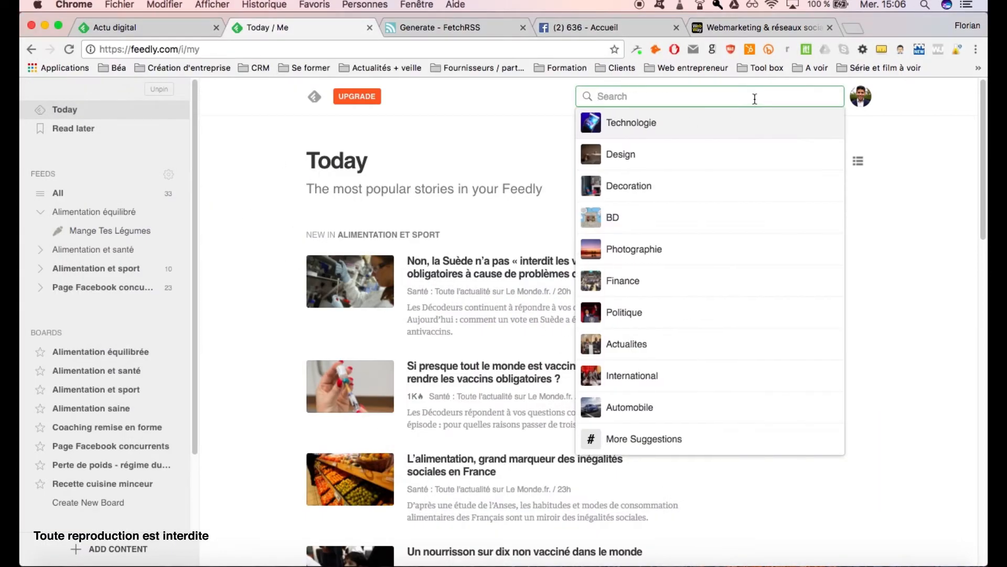
right_click(618, 97)
left_click(649, 161)
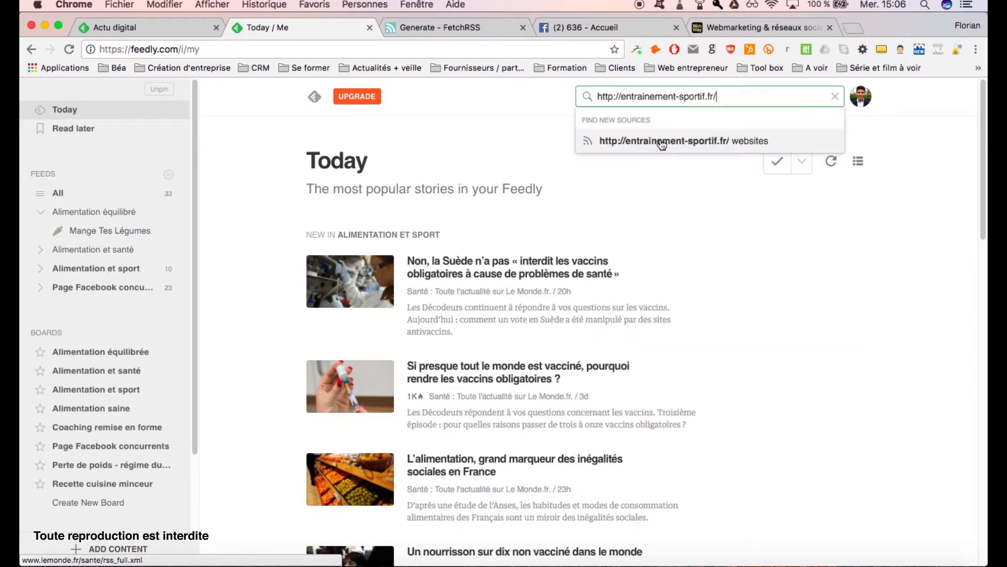
left_click(724, 141)
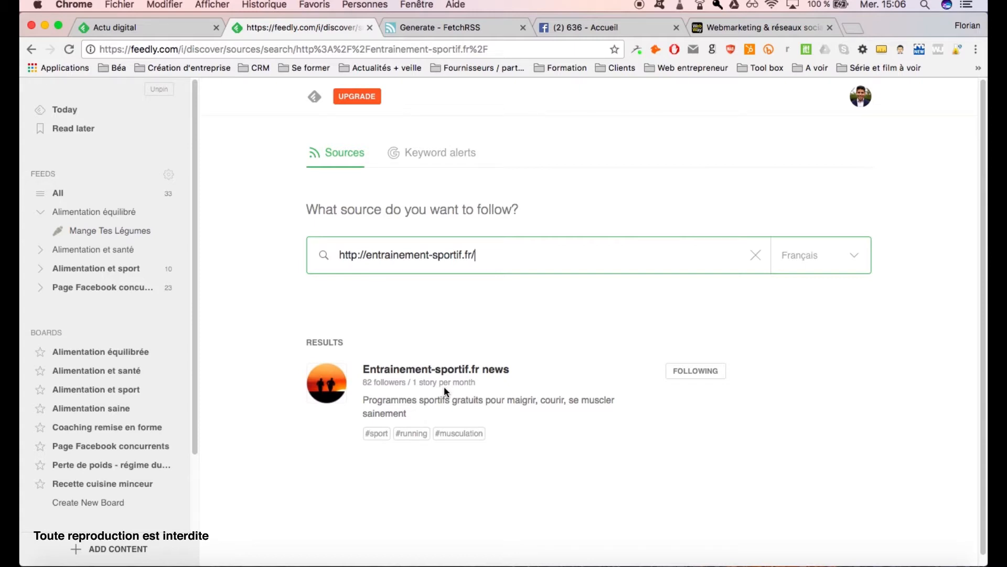
Try to add Entrainement-sportif.fr news to a new collection named "Alimentation et sport", checking the category name on the PowerPoint slide
left_click(685, 373)
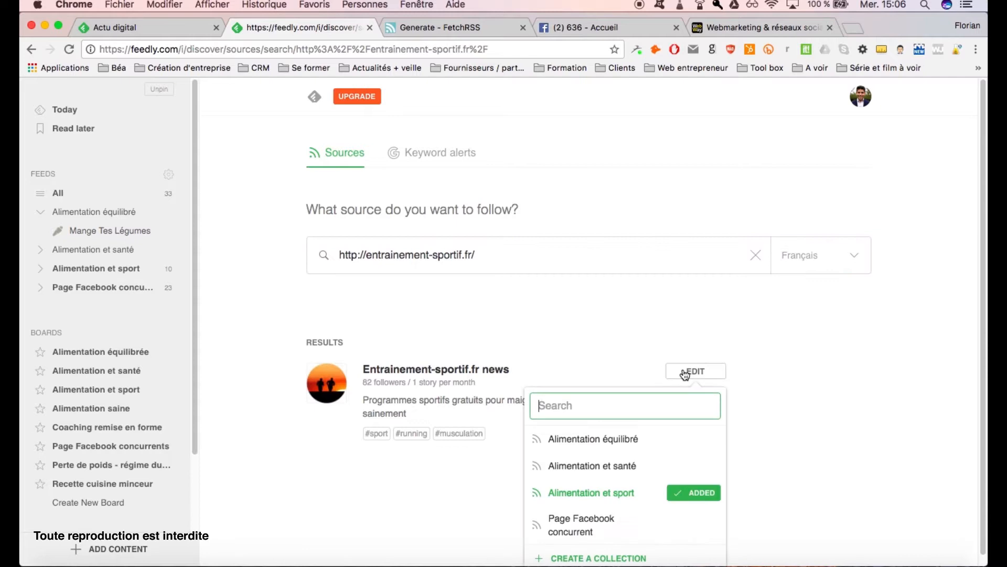
mouse_move(652, 435)
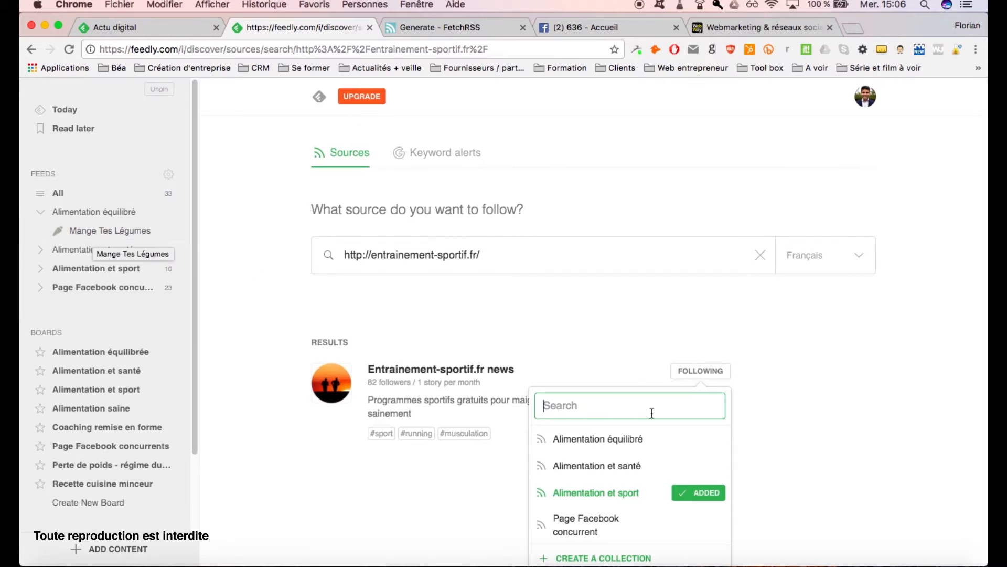
mouse_move(627, 523)
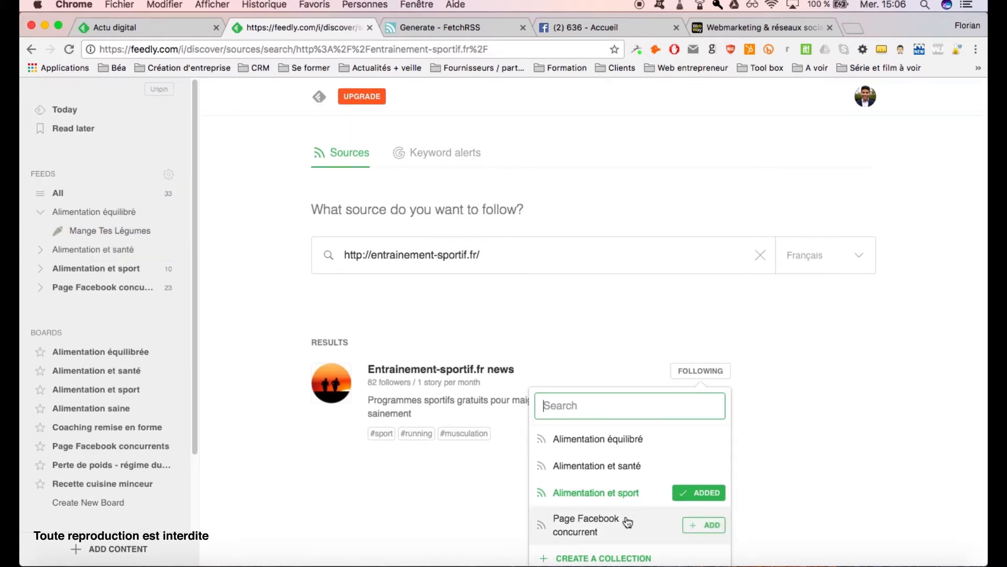
left_click(601, 558)
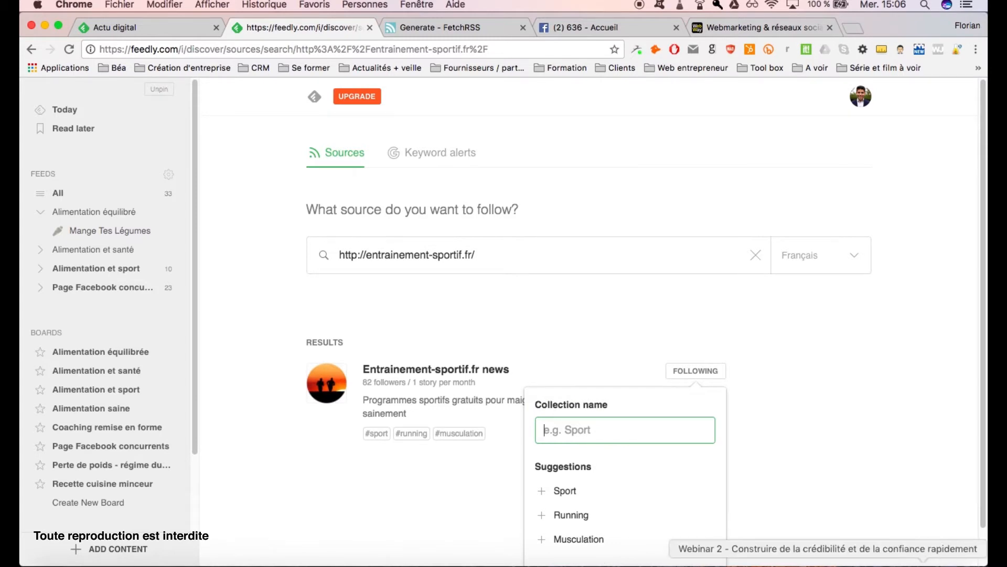
left_click(924, 564)
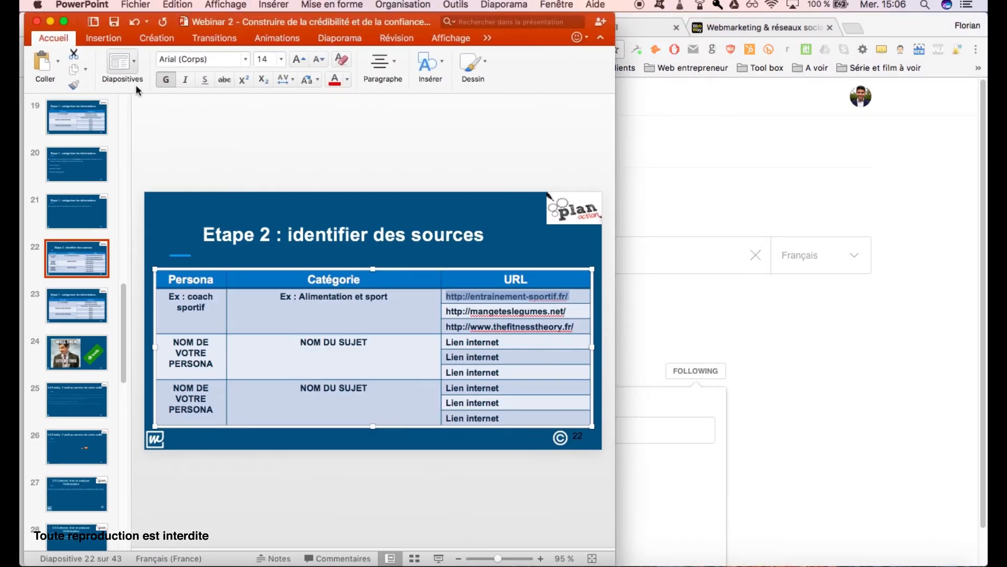
left_click(50, 21)
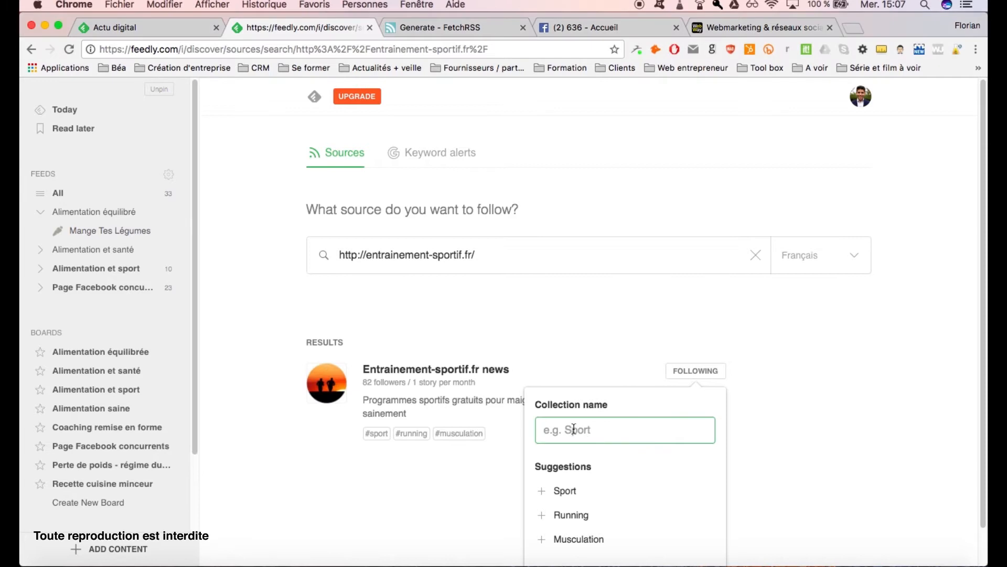
type("aLimentation et sport")
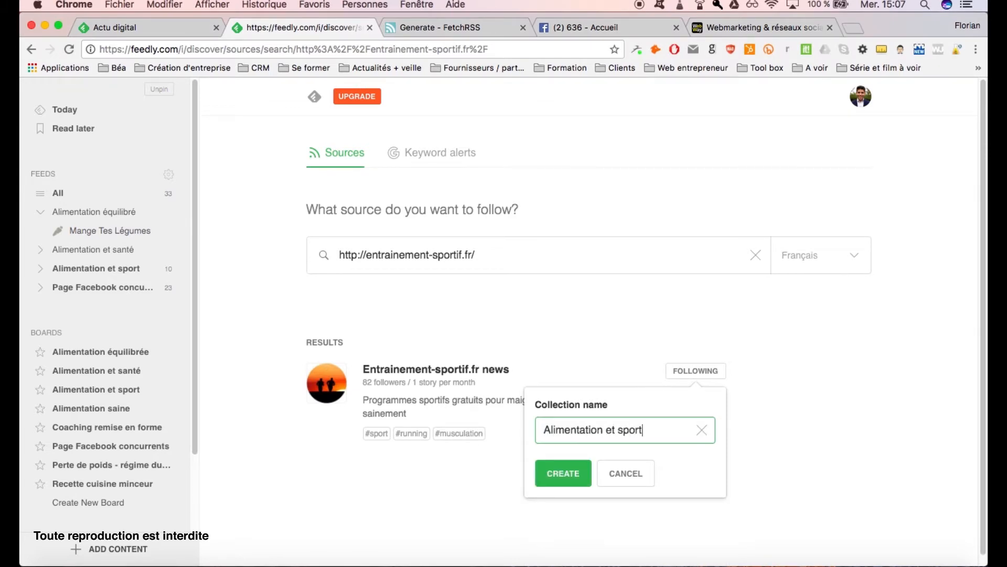
left_click(560, 473)
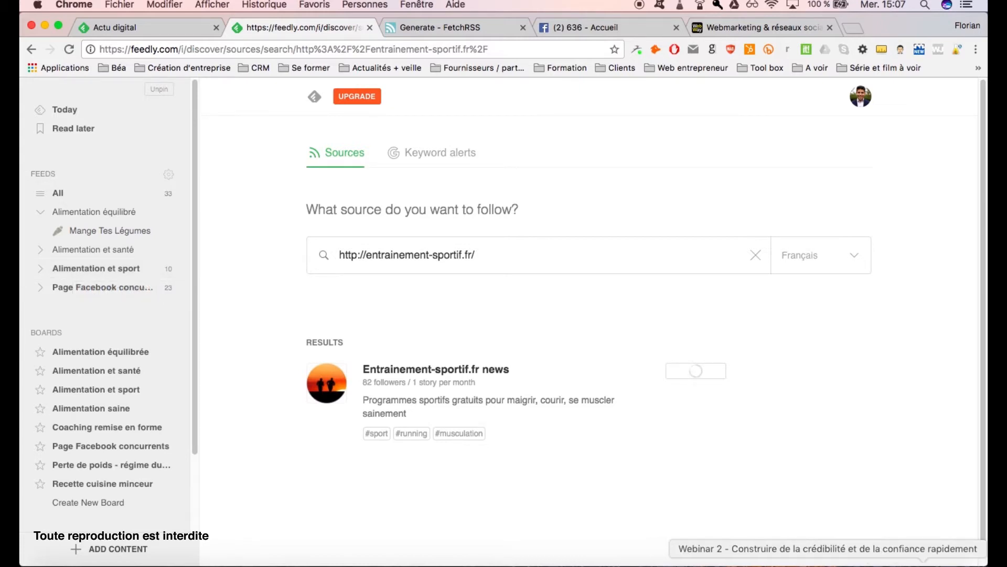
Switch to PowerPoint, view the category table on slide 19, "Etape 1 : catégoriser les informations", and return to Feedly
left_click(892, 564)
left_click(77, 118)
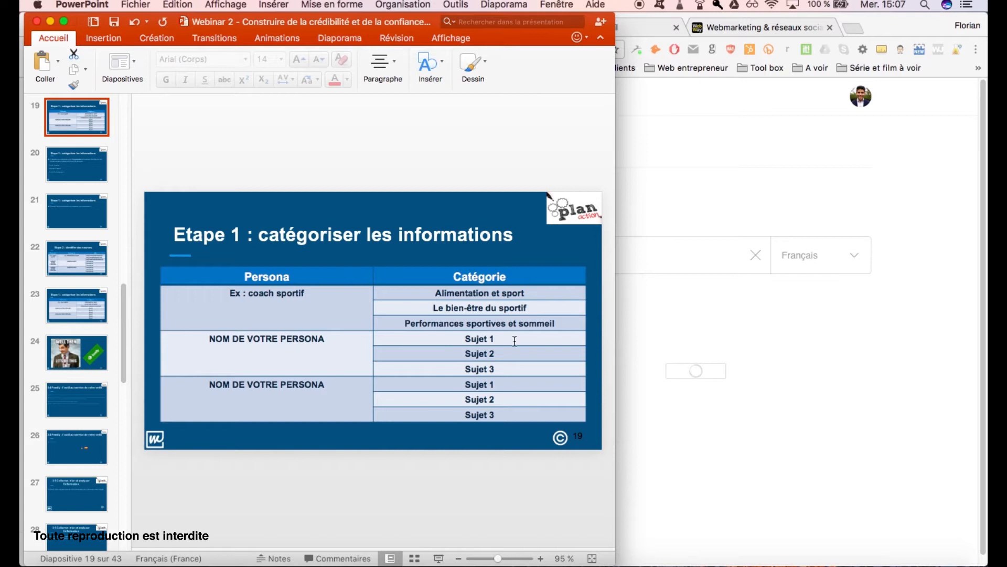
left_click(50, 21)
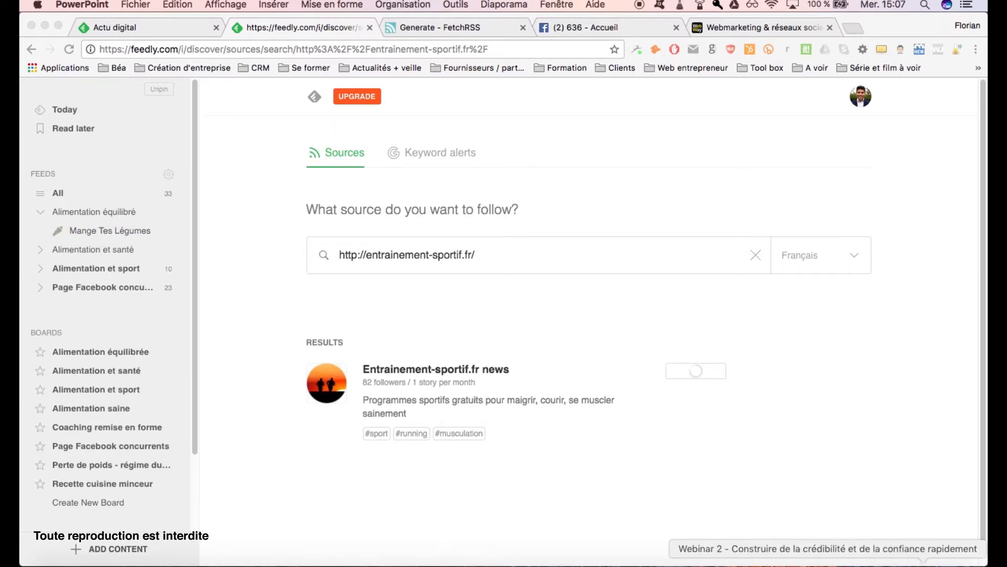
left_click(836, 560)
left_click(94, 298)
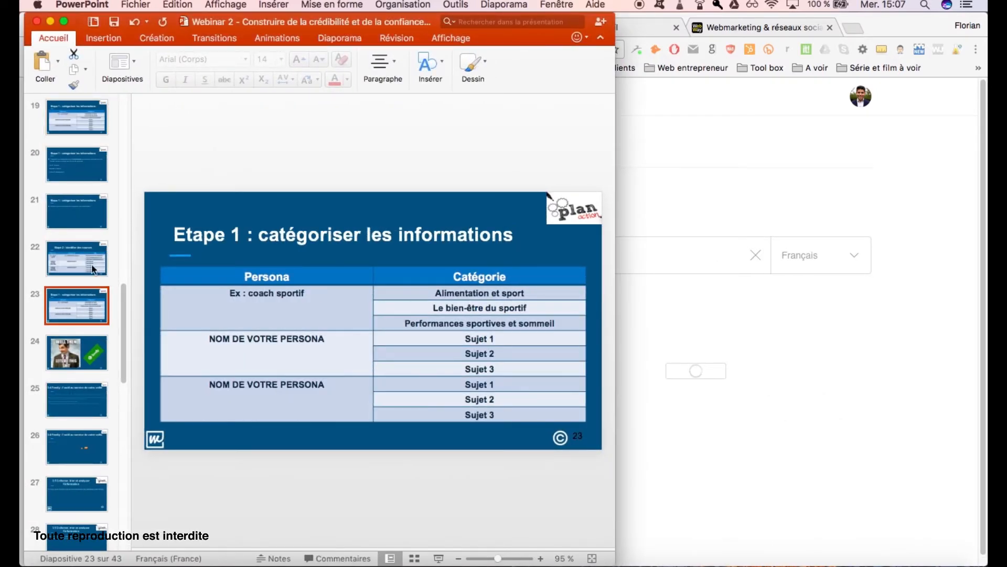
left_click(100, 272)
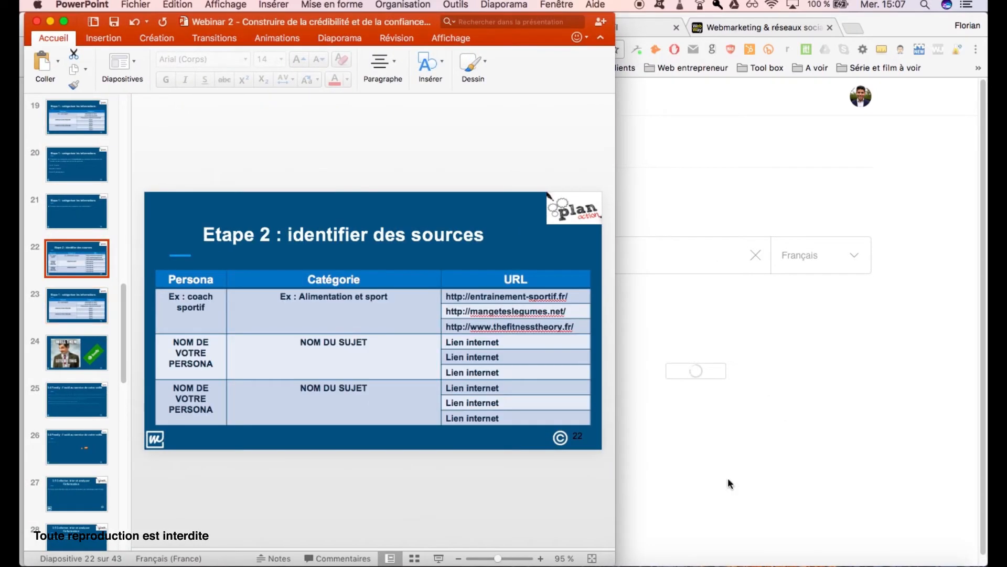
left_click(552, 331)
left_click_drag(572, 313, 452, 309)
right_click(477, 313)
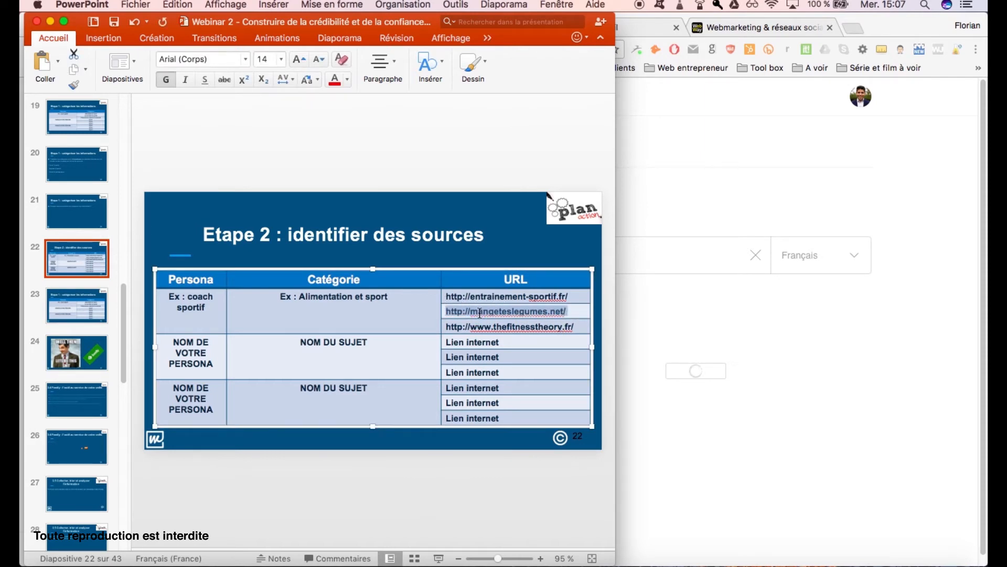
left_click(508, 314)
left_click(722, 348)
left_click(595, 256)
left_click_drag(476, 256, 288, 257)
right_click(397, 256)
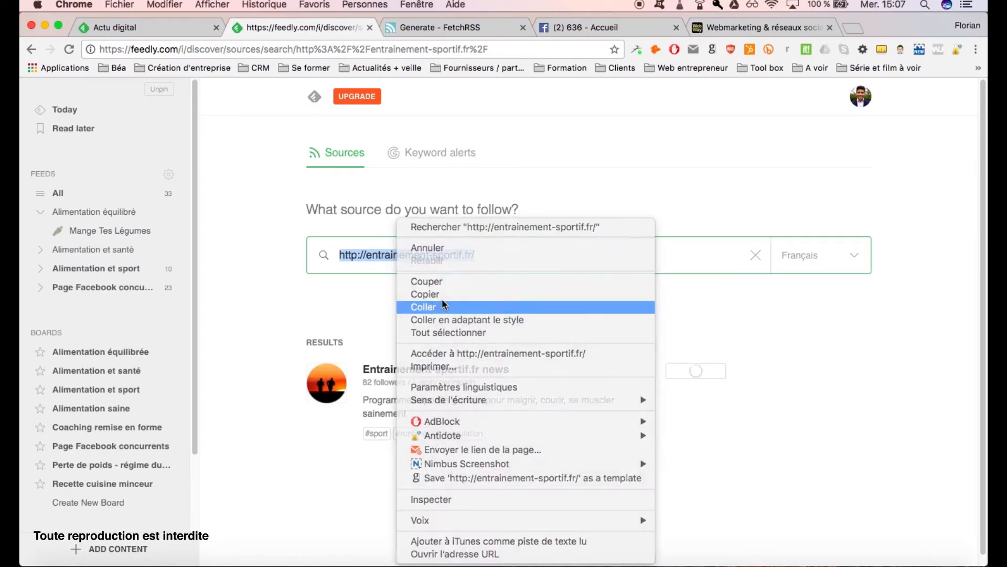
left_click(440, 307)
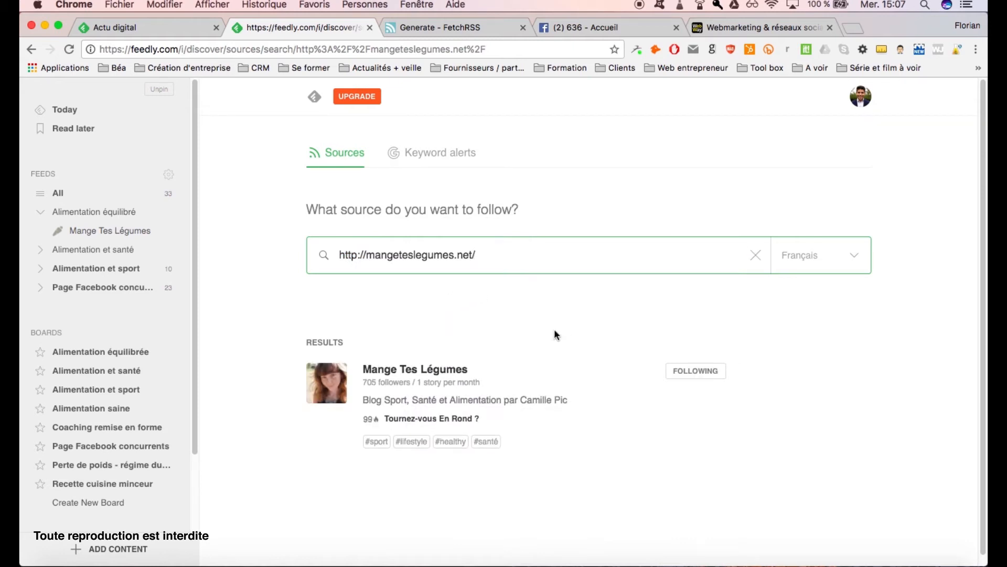
Check which collections contain Mange Tes Légumes, and expand the "Page Facebook concurrent" and "Alimentation et sport" feeds
left_click(700, 373)
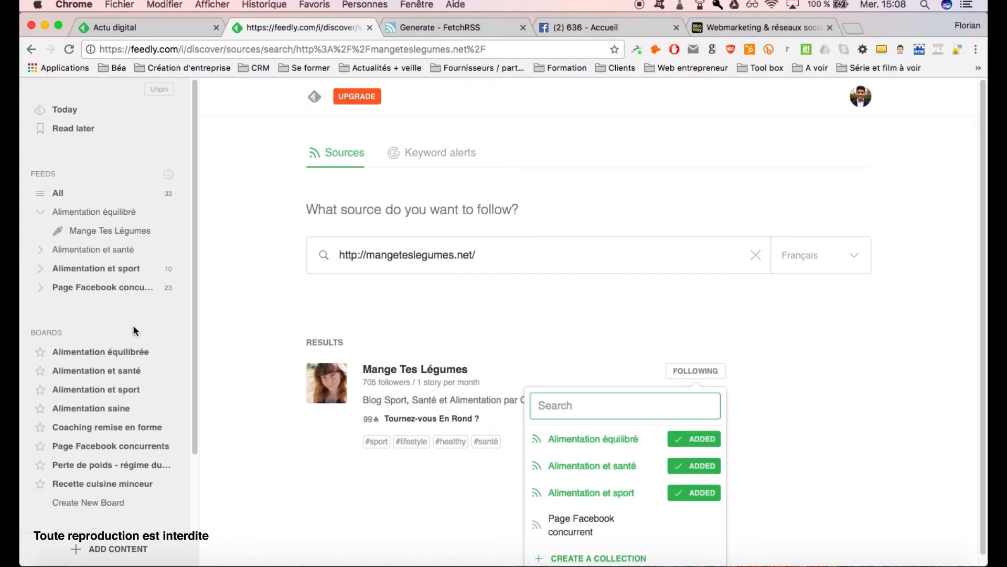
left_click(42, 289)
left_click(39, 268)
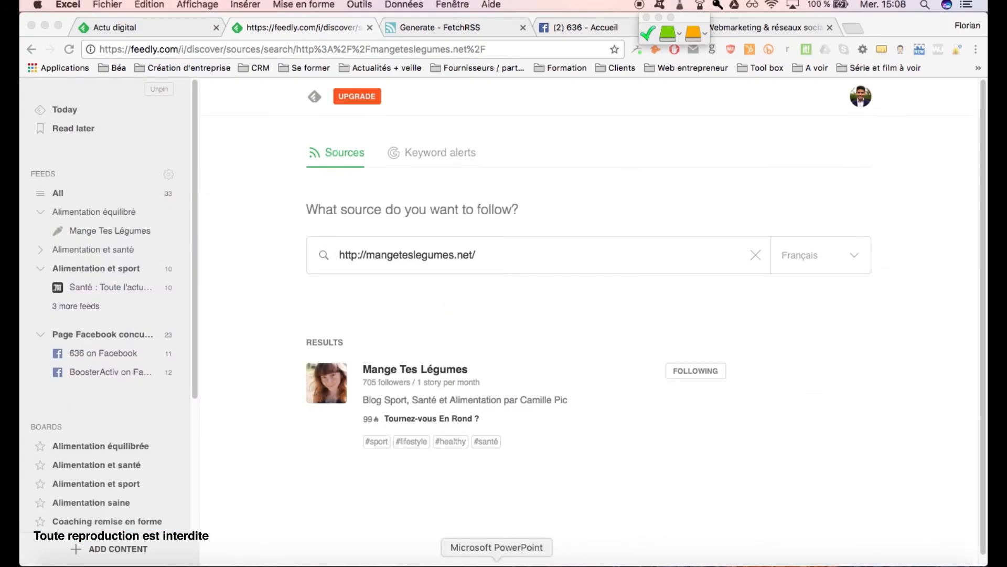
left_click(498, 563)
left_click(504, 329)
left_click_drag(576, 328, 446, 322)
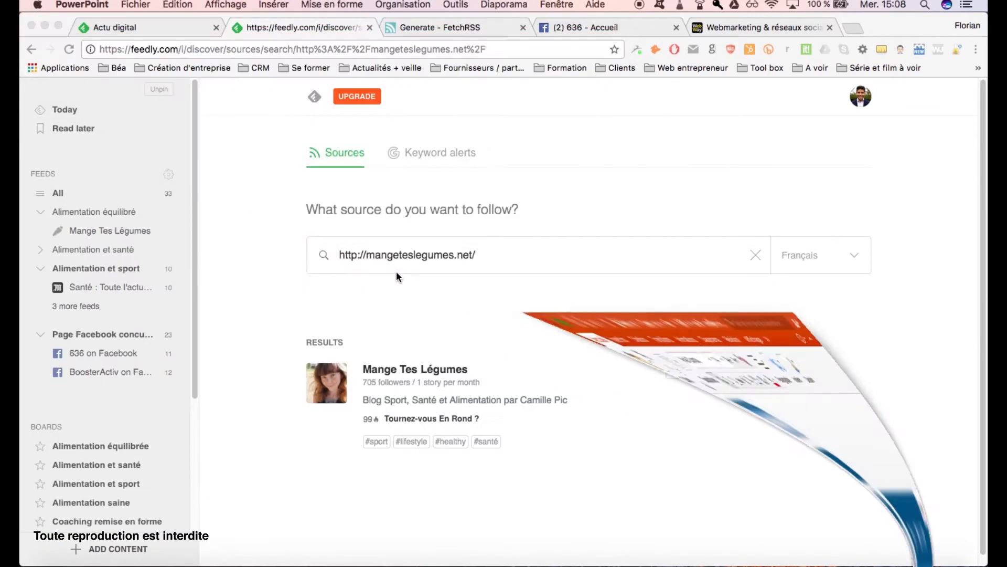
left_click(434, 255)
left_click_drag(476, 256, 367, 253)
right_click(373, 254)
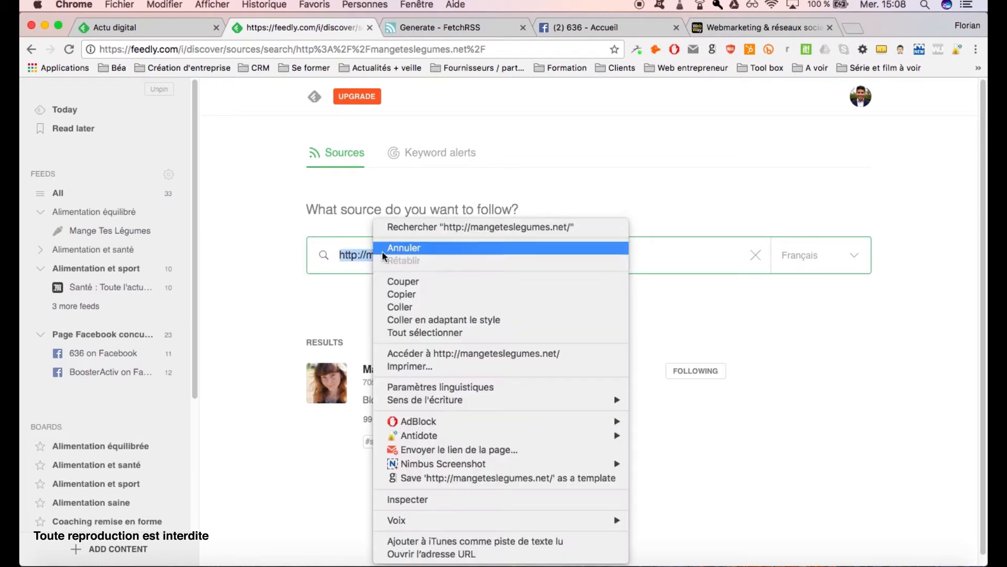
left_click(413, 307)
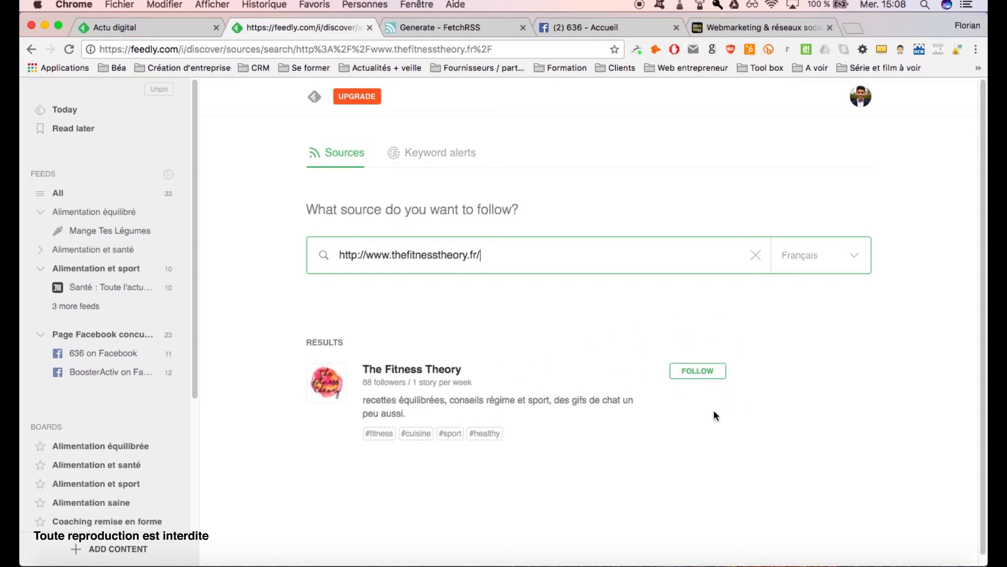
Follow The Fitness Theory in a new collection named "Alimentation saine", and open its feed
left_click(697, 371)
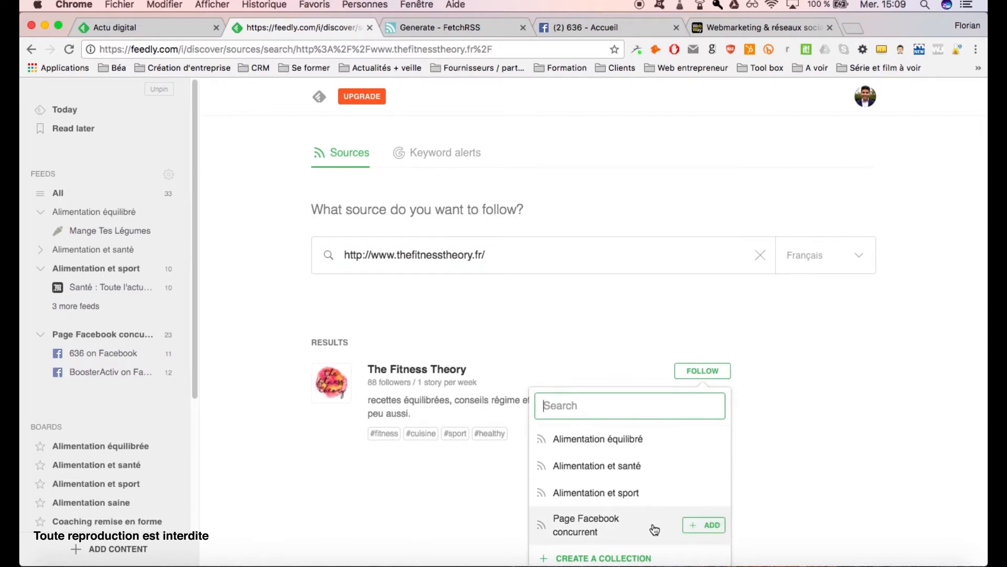
left_click(608, 559)
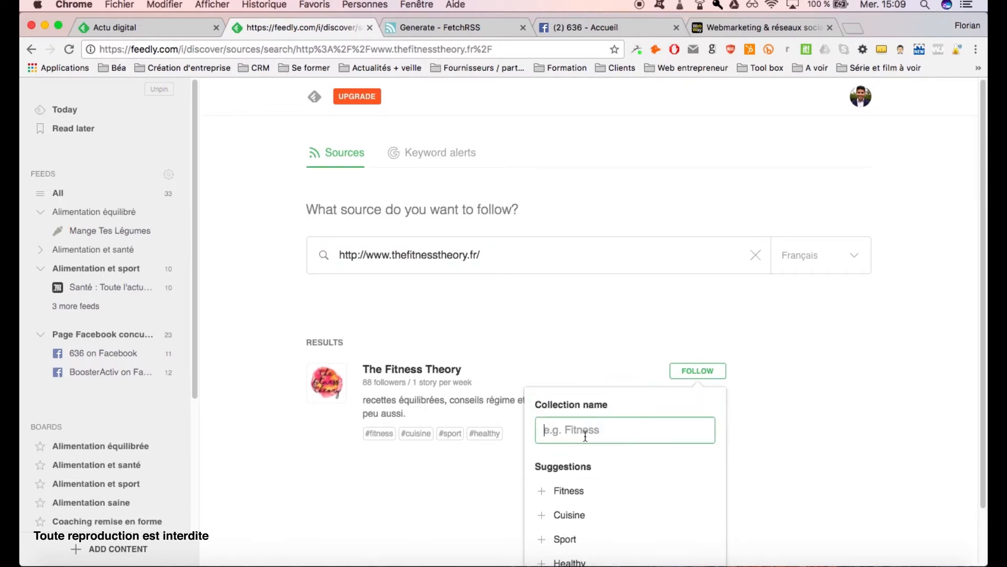
type("Alimenta")
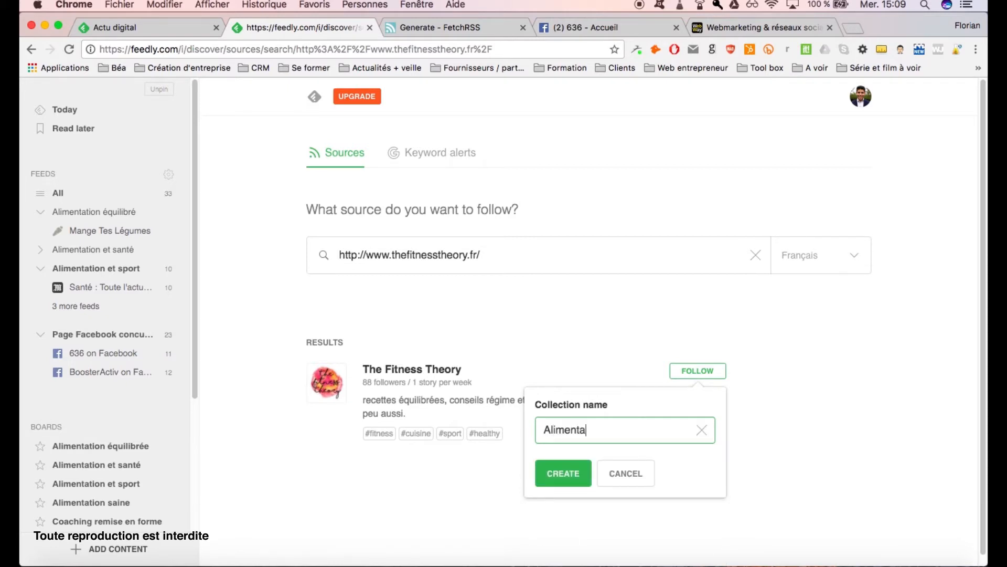
type("tion saine")
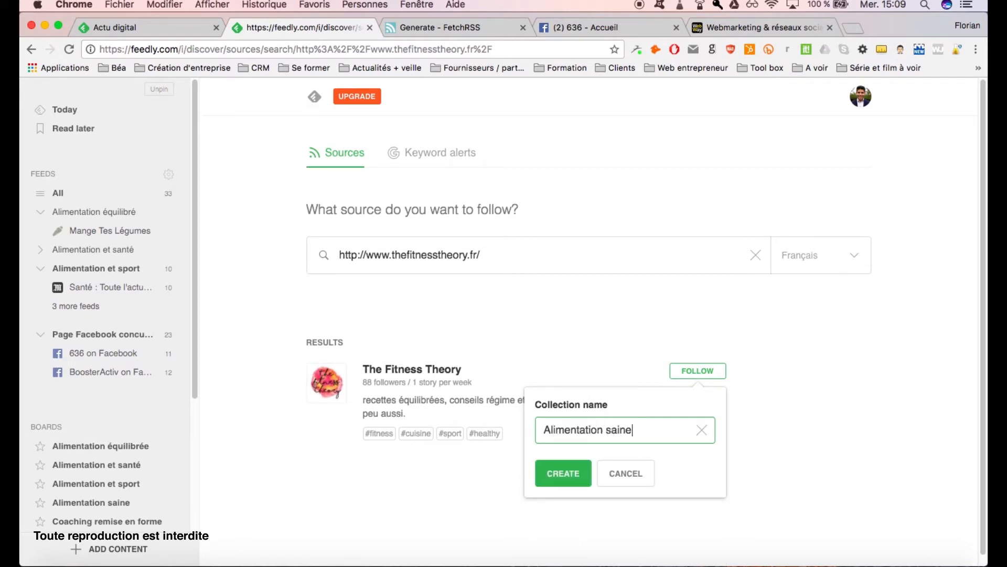
left_click(564, 473)
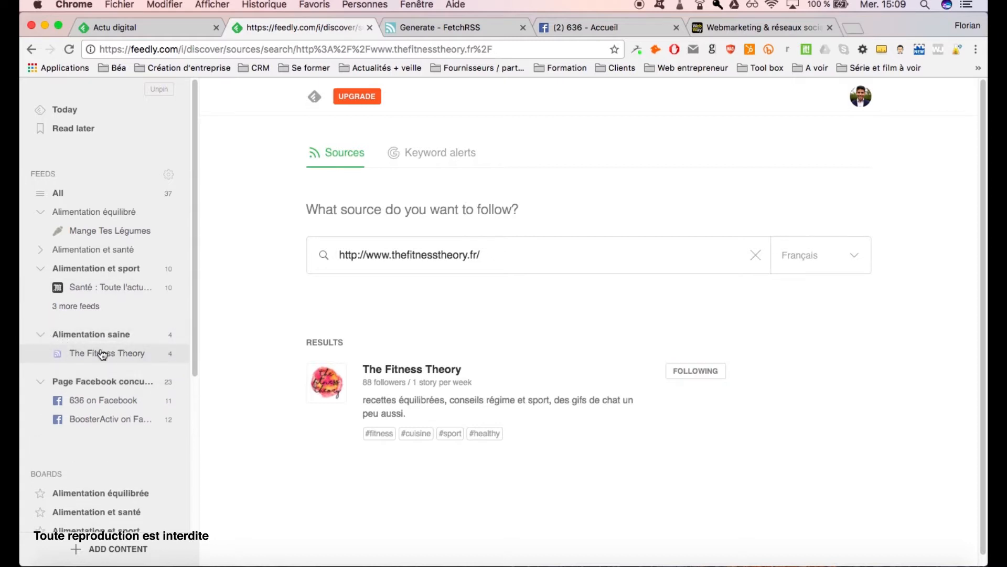
left_click(111, 354)
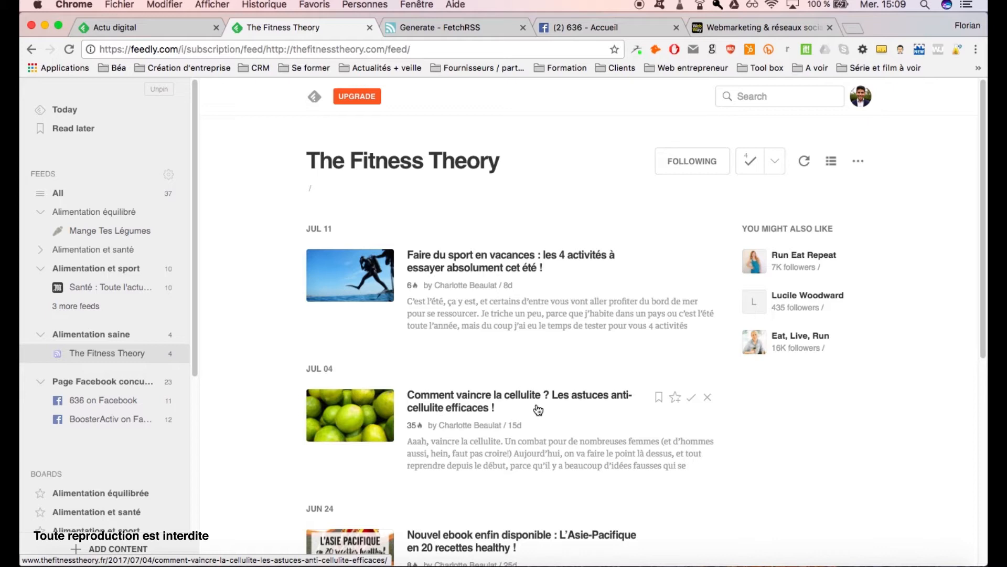
Skim The Fitness Theory feed, mark the article "Faire du sport en vacances" as read and hide it
scroll(539, 410, "down", 10)
scroll(538, 409, "up", 10)
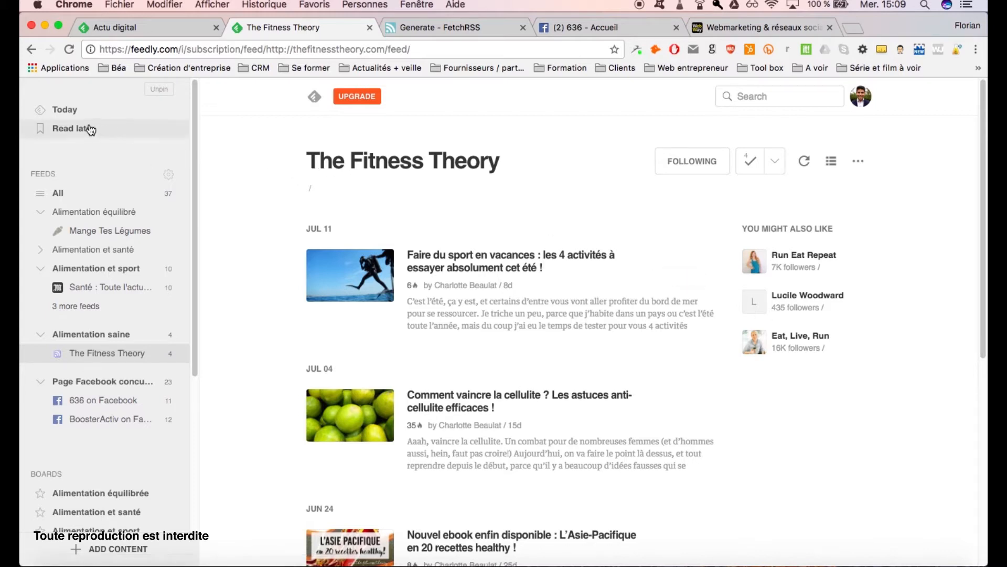
mouse_move(641, 257)
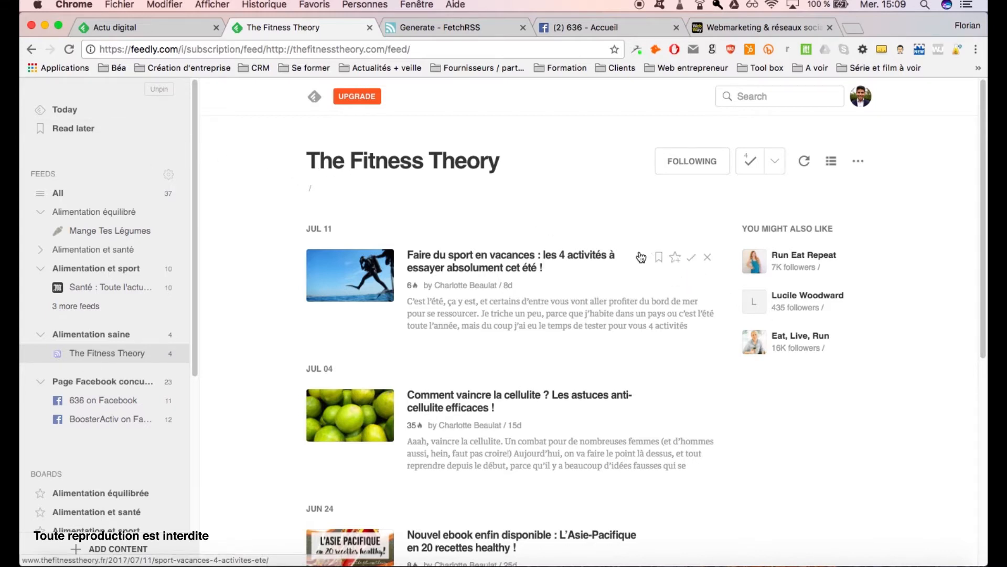
left_click(693, 261)
left_click(708, 258)
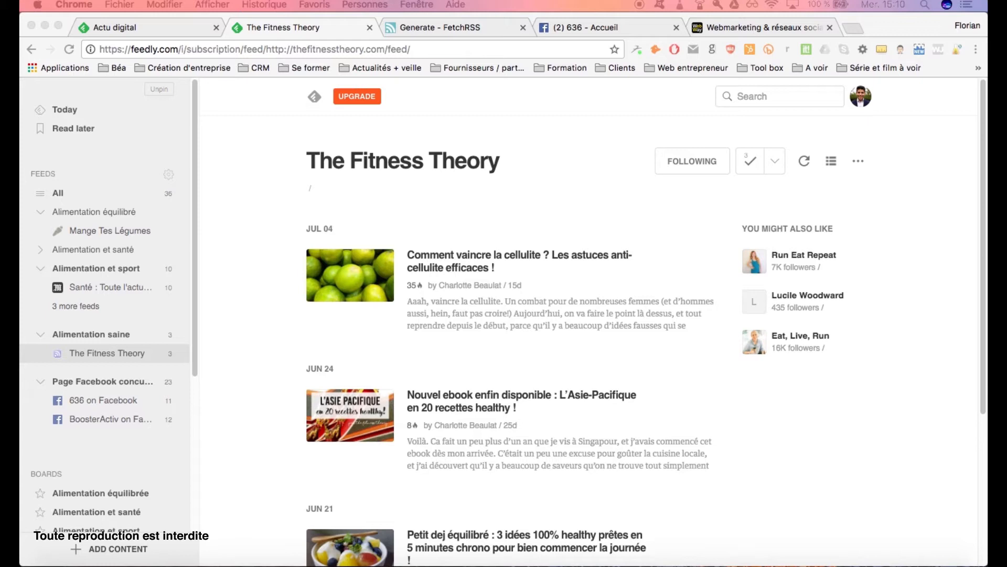
Switch to PowerPoint, show slide 20 on categorising information, and highlight its list of three complementary themes
left_click(912, 566)
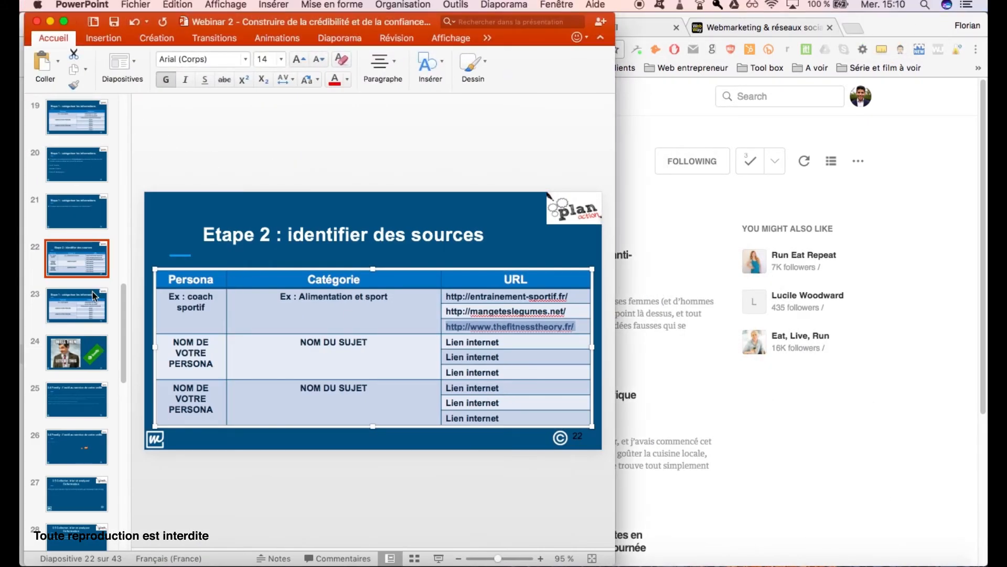
scroll(94, 297, "up", 1)
left_click(71, 182)
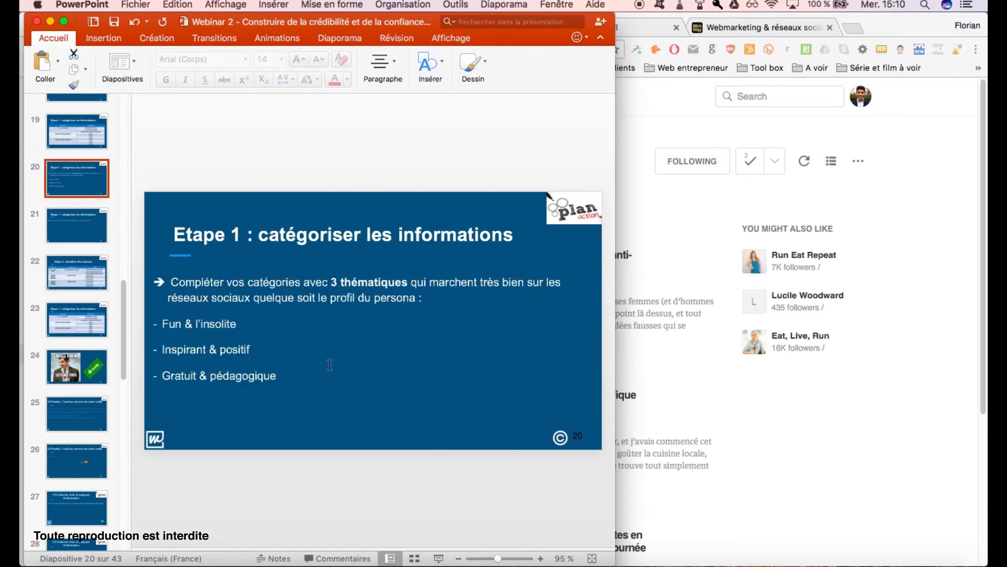
left_click_drag(290, 380, 157, 281)
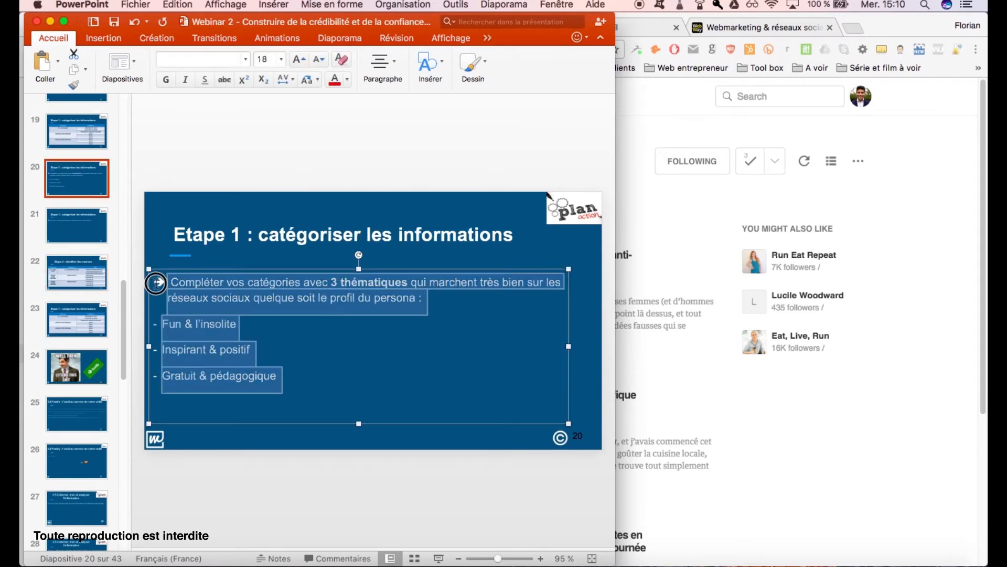
left_click(252, 340)
left_click_drag(283, 376, 161, 323)
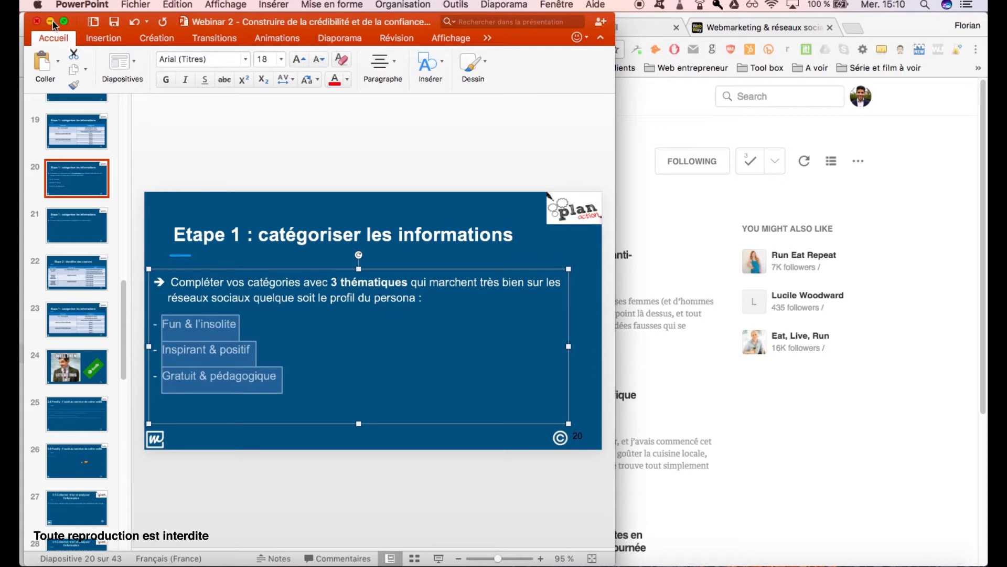
Highlight "Fun & l'insolite", "Inspirant & positif" and "Gratuit & pédagogique" one at a time, and return to Feedly in Chrome
left_click(331, 320)
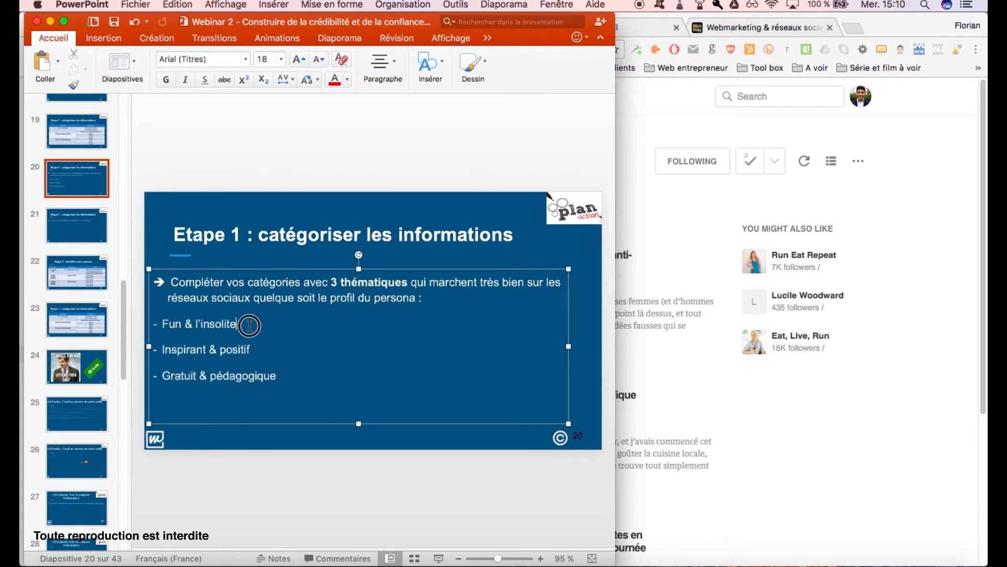
left_click_drag(245, 326, 160, 324)
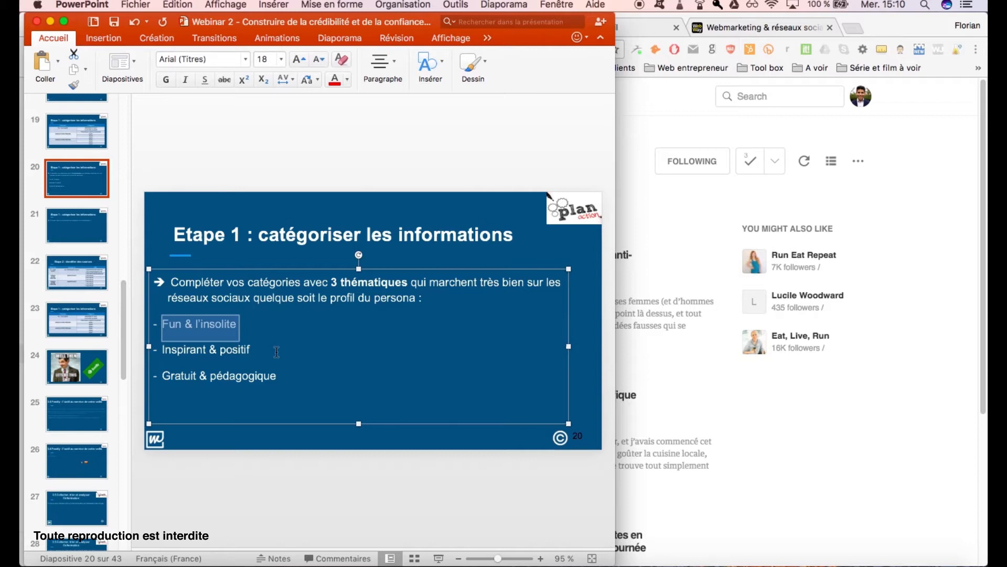
left_click_drag(257, 350, 162, 349)
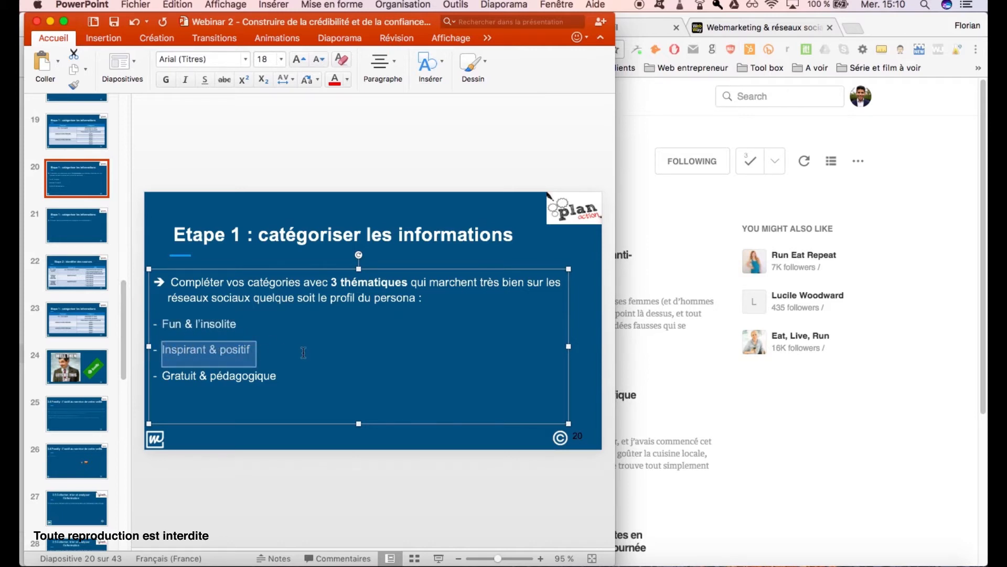
left_click(264, 332)
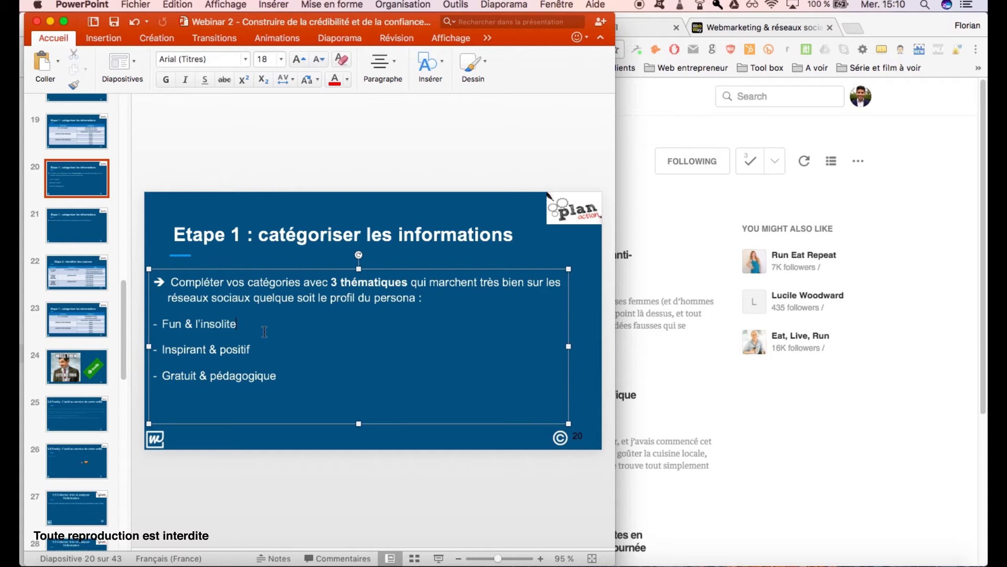
left_click_drag(303, 380, 157, 376)
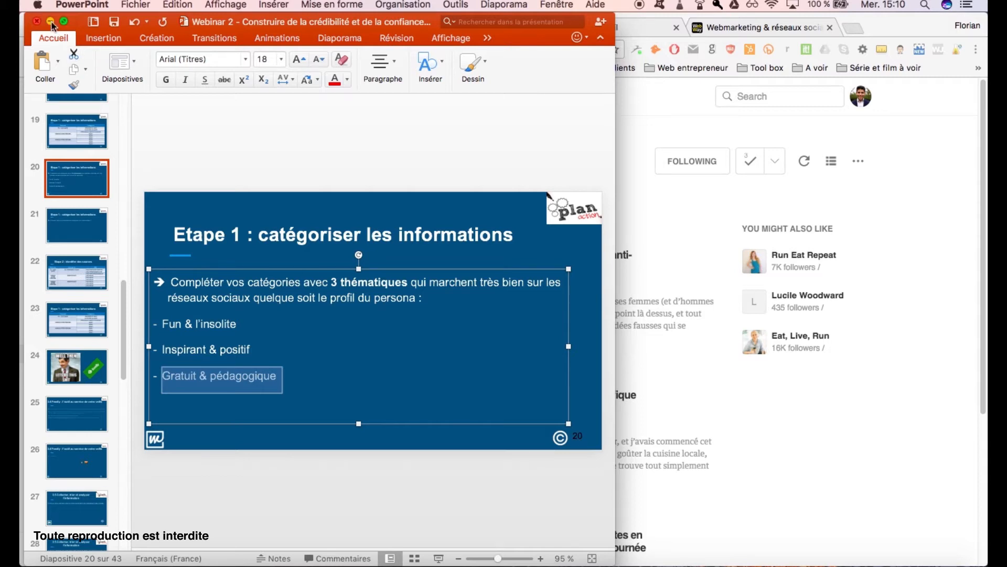
left_click_drag(283, 377, 149, 315)
left_click(249, 344)
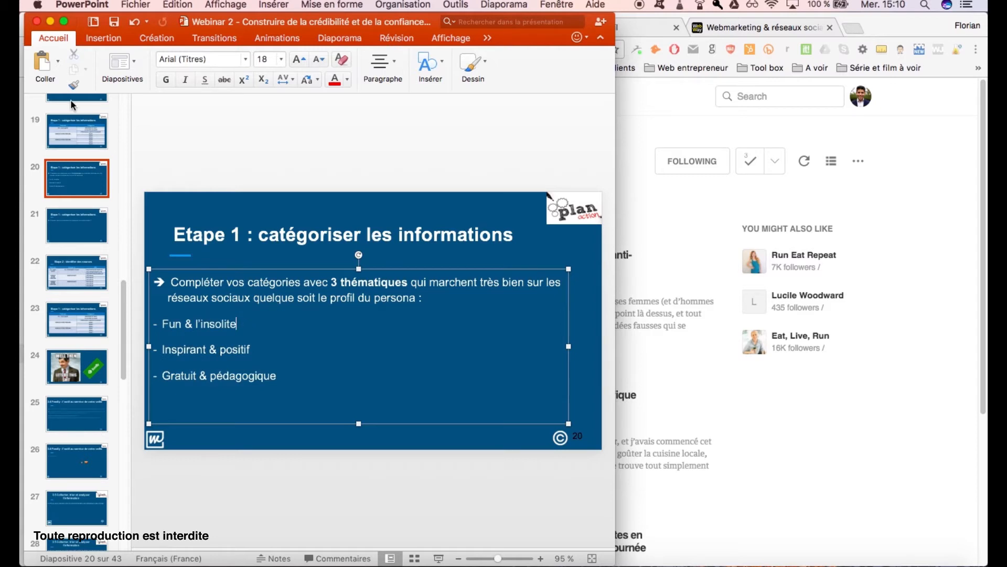
left_click(50, 21)
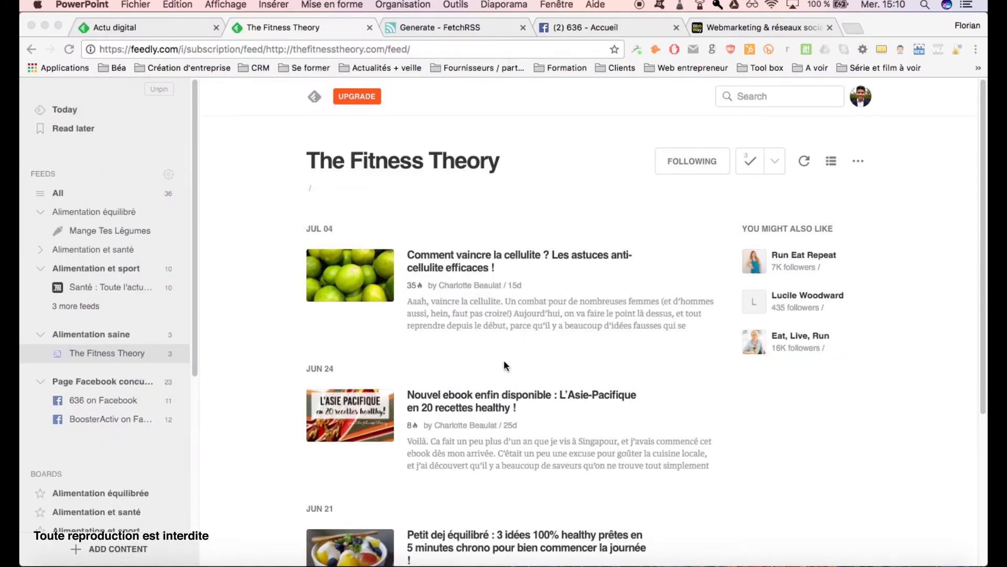
left_click(749, 95)
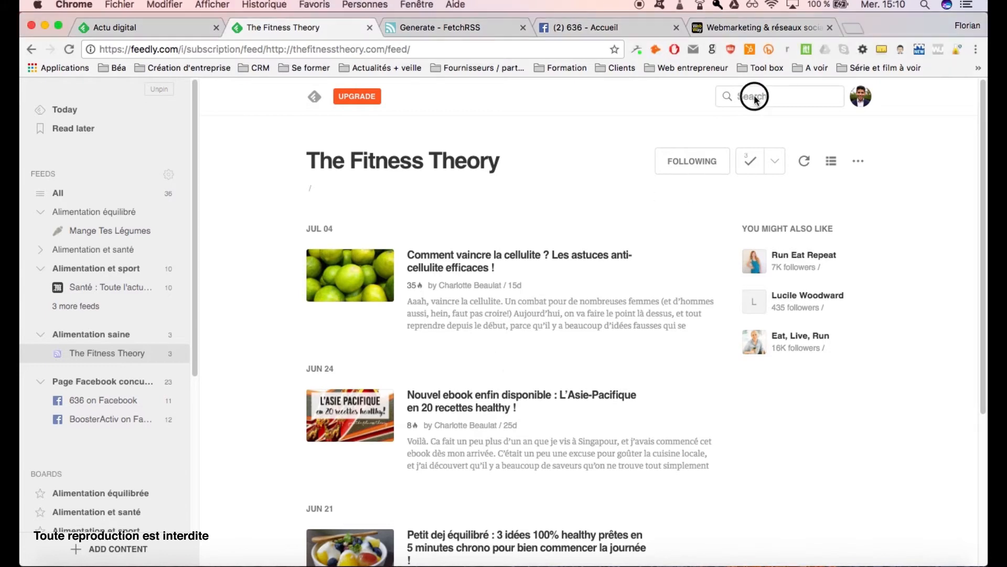
left_click(853, 27)
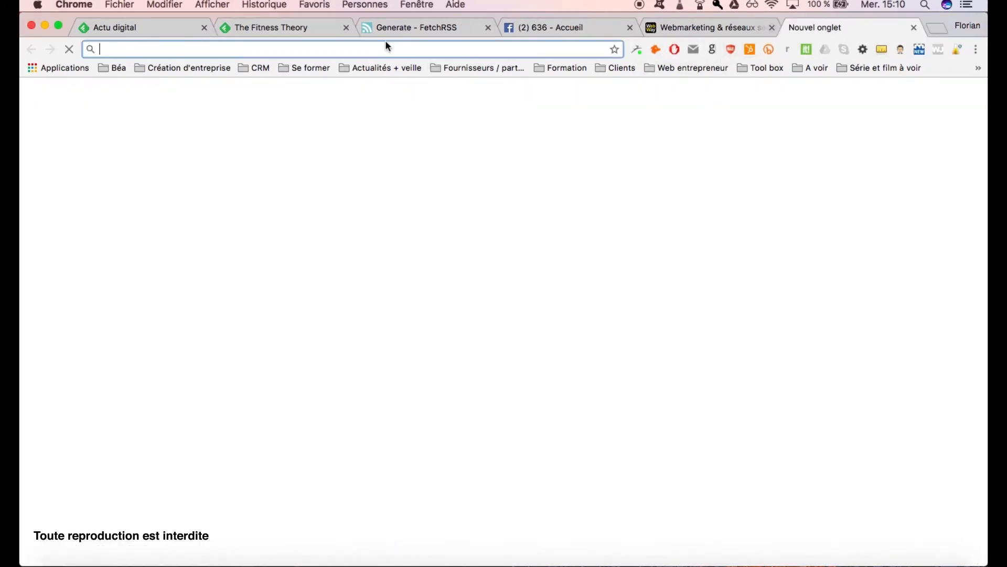
type("vie de merde")
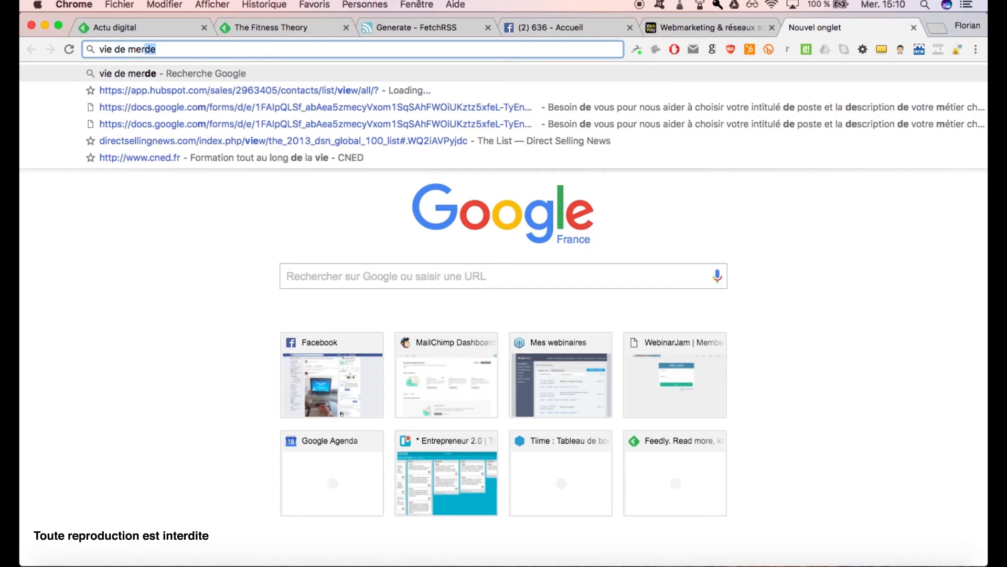
left_click(255, 90)
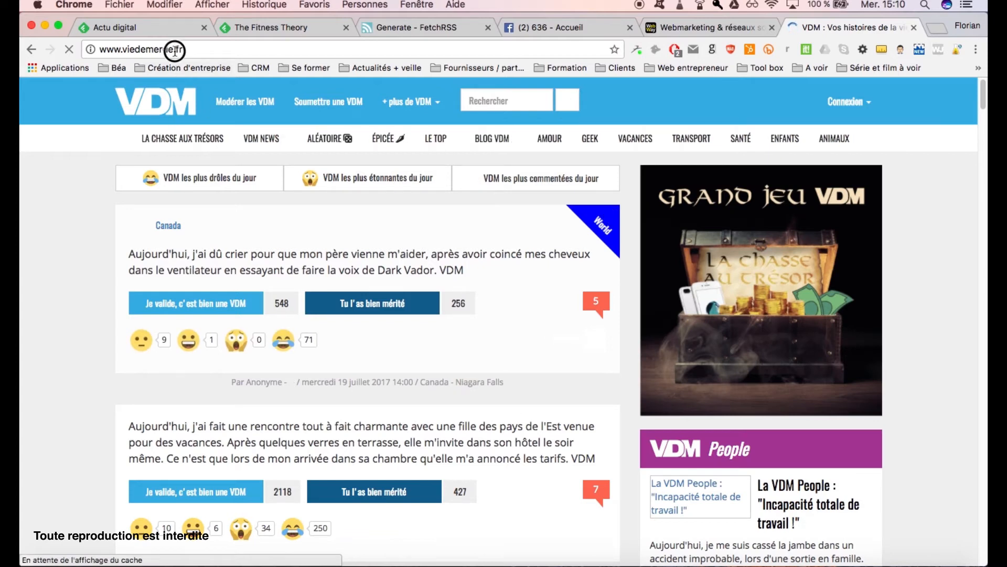
left_click(146, 49)
key("super+c")
right_click(176, 49)
left_click(200, 68)
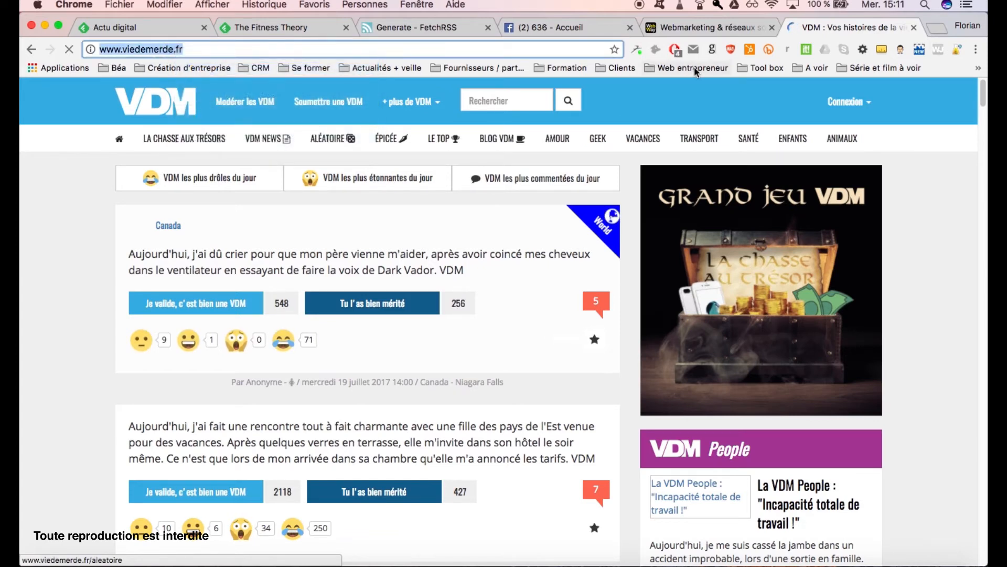
left_click(282, 32)
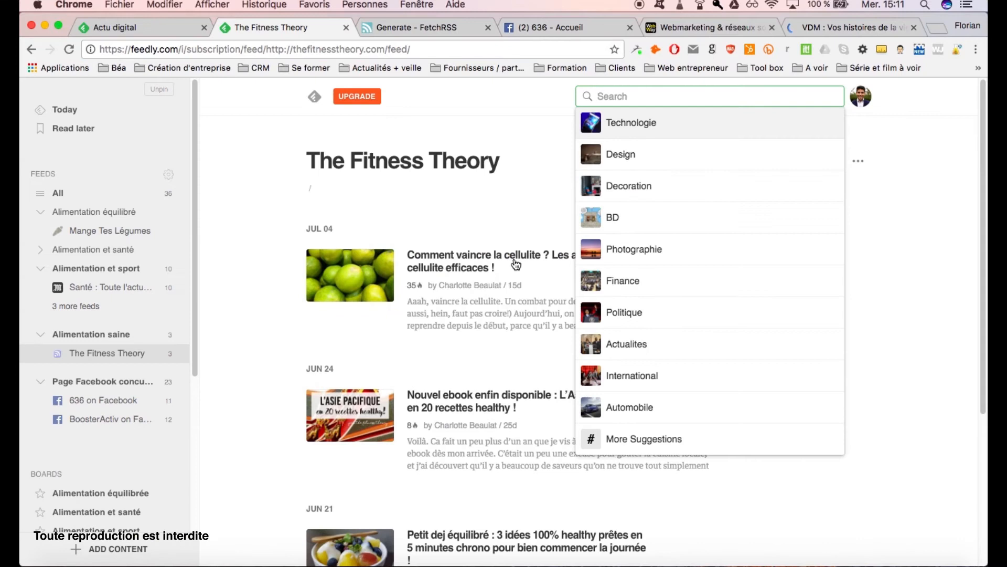
right_click(630, 99)
left_click(656, 164)
left_click(691, 141)
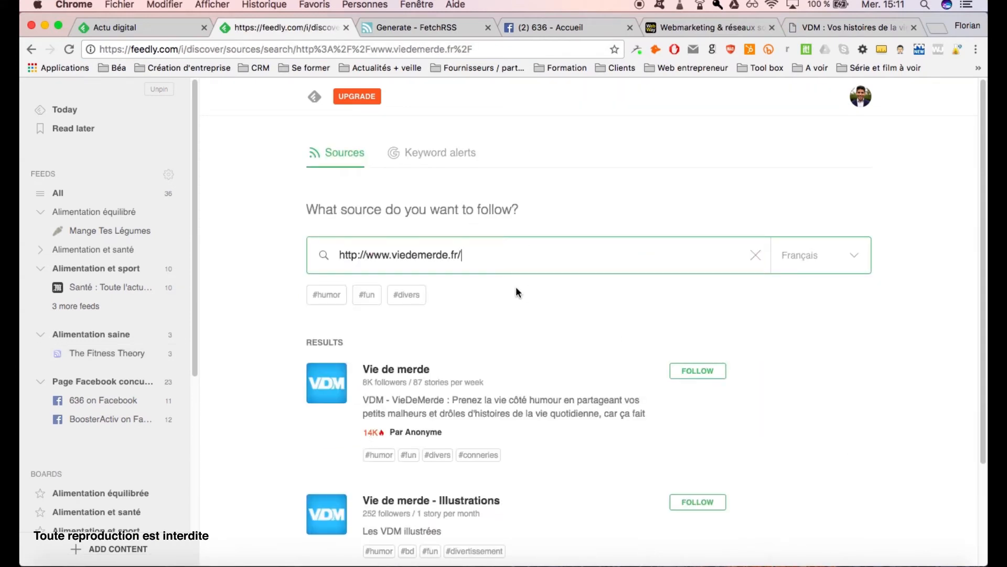
Follow the Vie de merde source in a new collection named "Fun et insolite", checking the theme's wording in PowerPoint
scroll(622, 462, "down", 2)
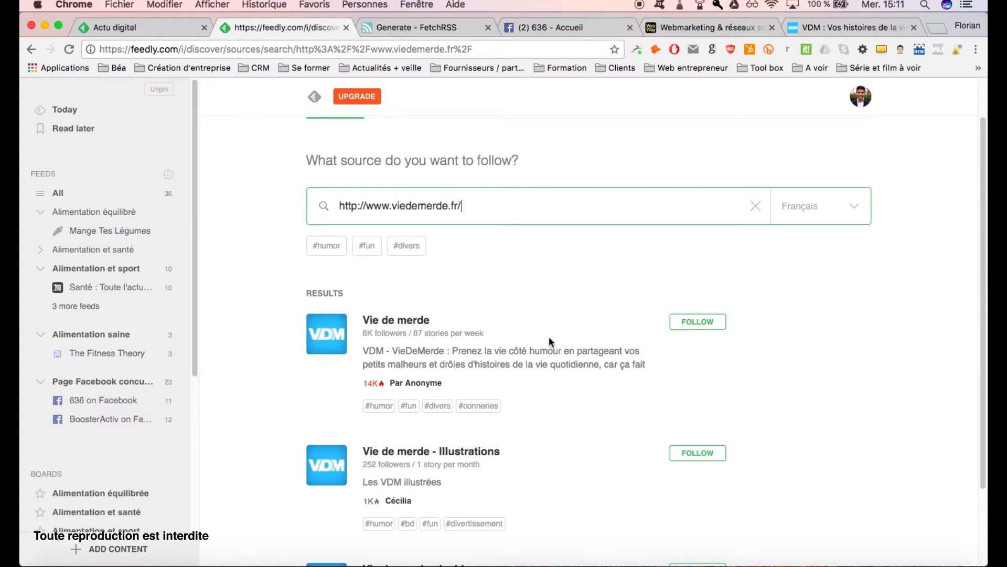
left_click(682, 322)
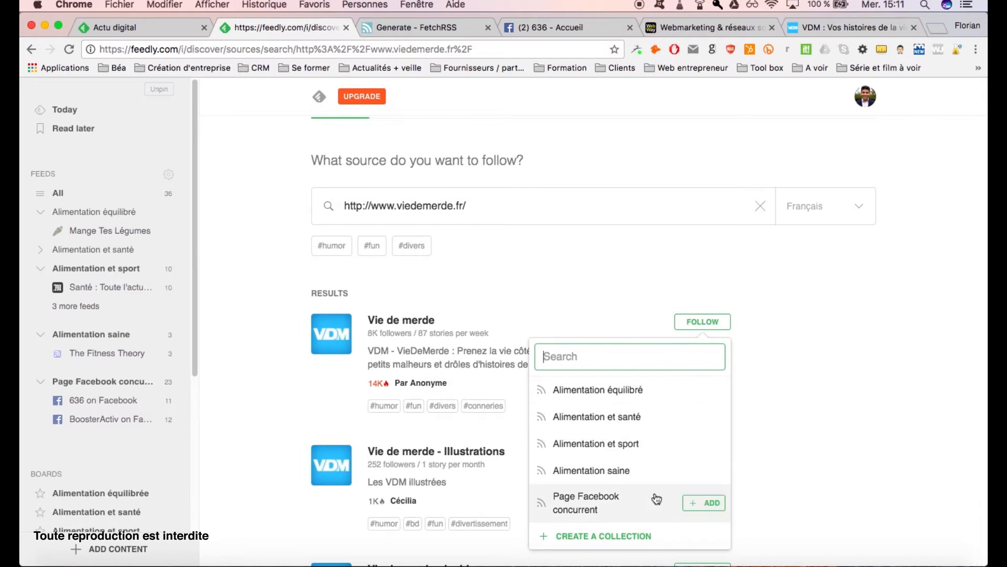
left_click(608, 536)
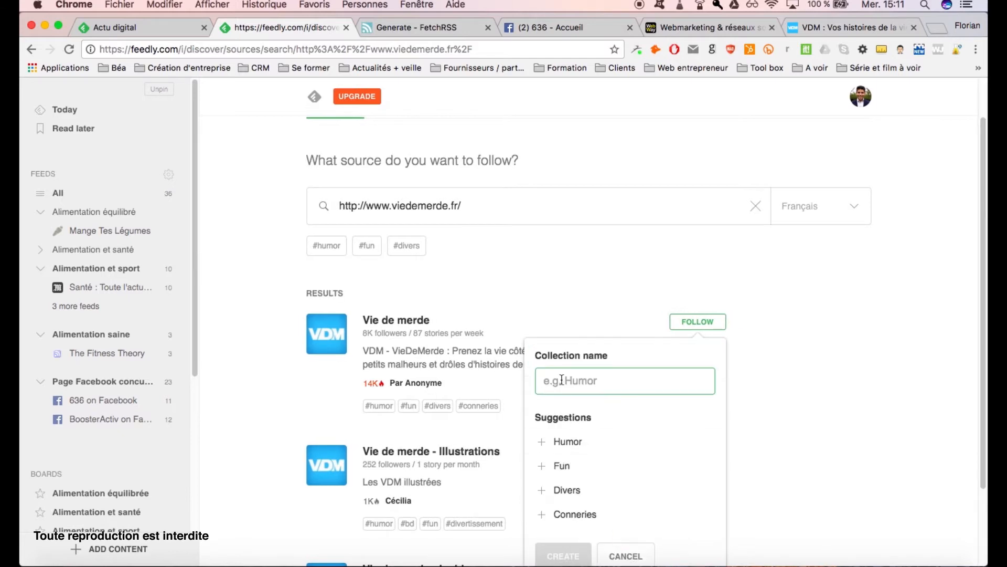
type("Fun et")
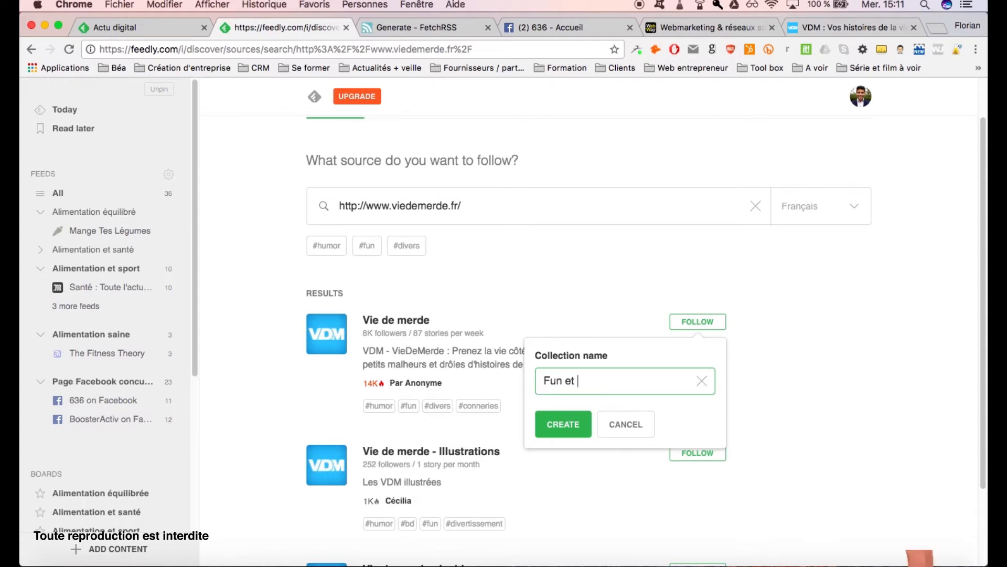
left_click(920, 553)
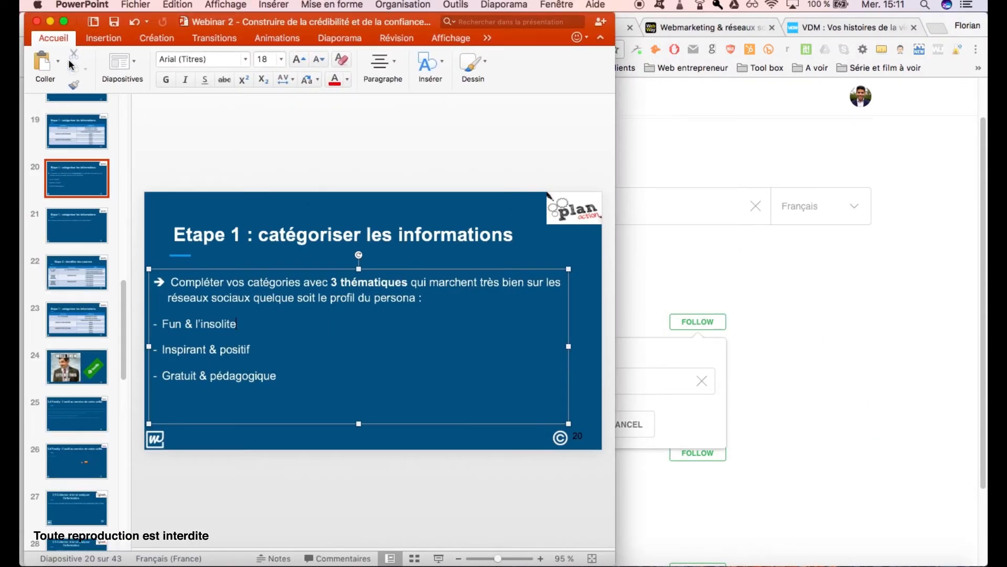
left_click(51, 22)
left_click(597, 378)
type("et insolite")
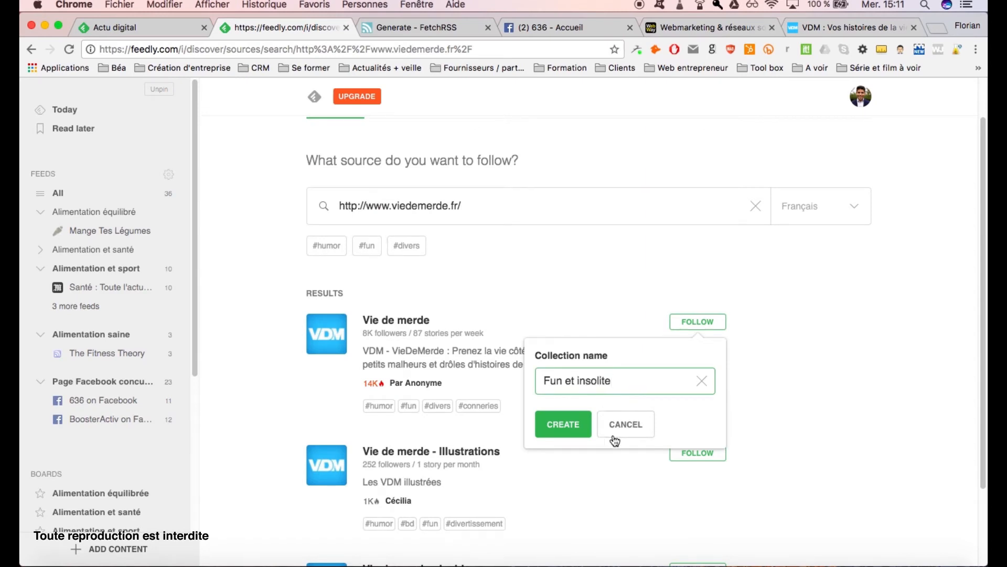
left_click(578, 427)
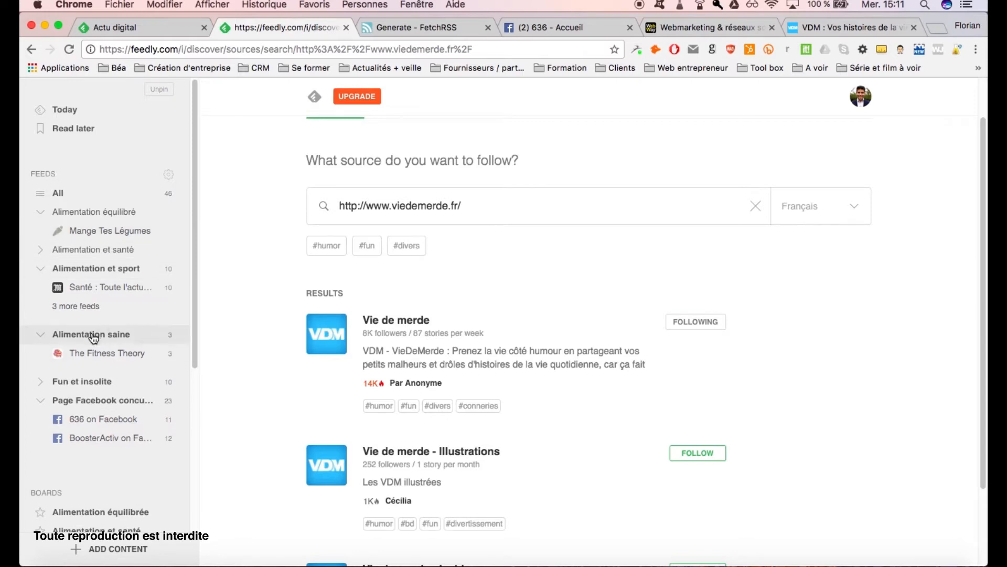
Expand the "Fun et insolite" collection, open the Vie de merde feed and skim its stories
left_click(39, 379)
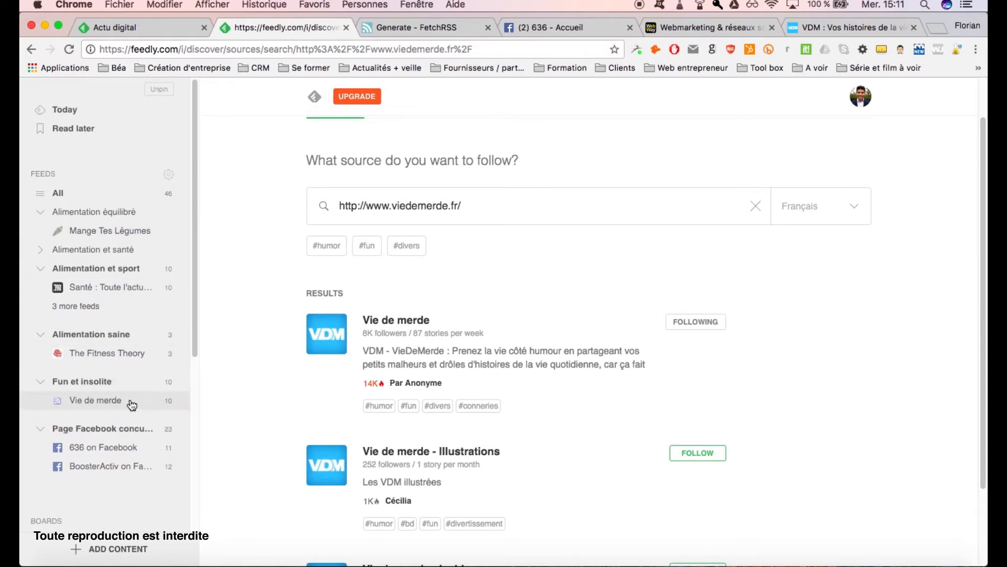
left_click(138, 405)
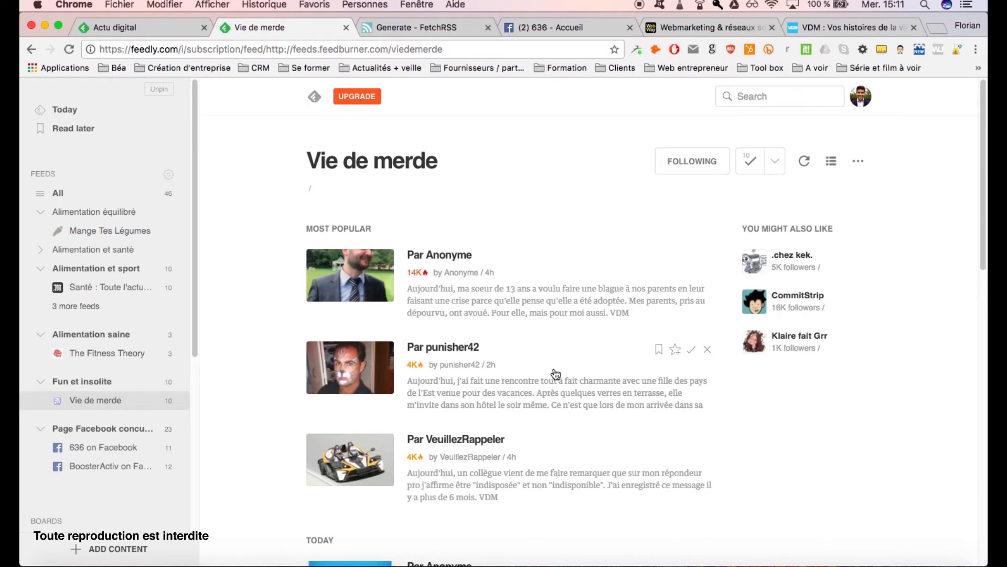
scroll(551, 370, "down", 15)
scroll(552, 363, "down", 2)
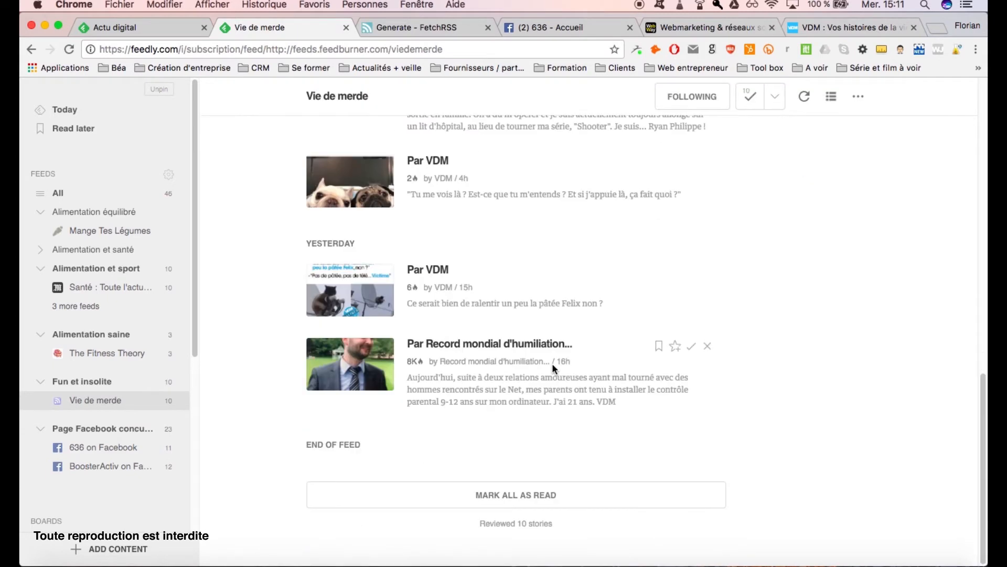
scroll(341, 362, "up", 15)
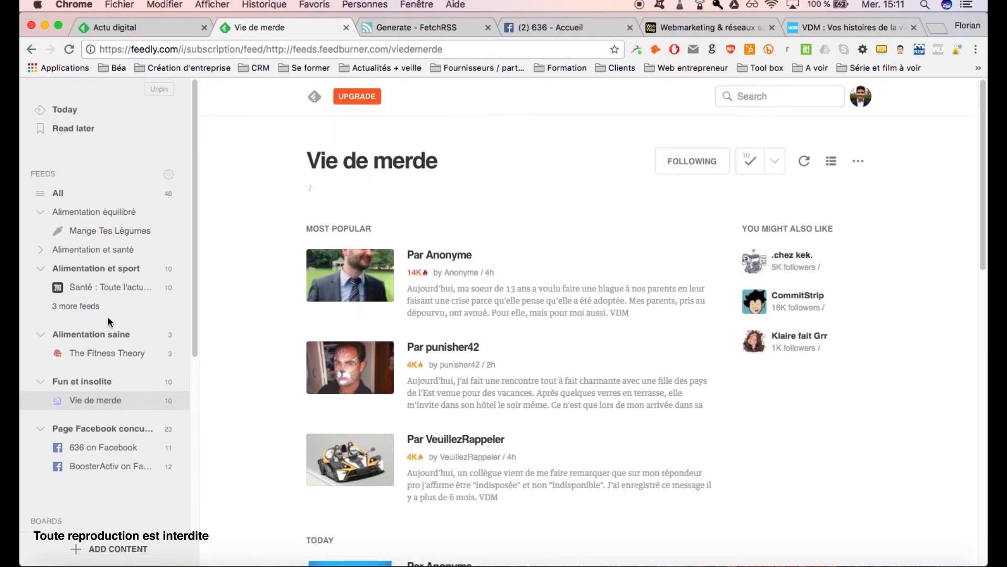
Switch back to PowerPoint and highlight the three complementary themes on slide 20 together as a reminder
left_click(829, 565)
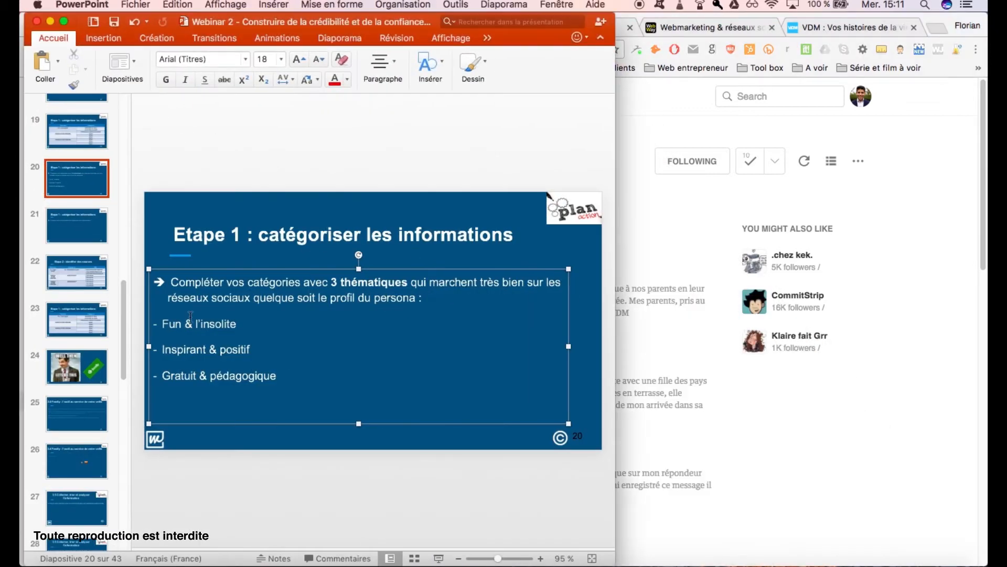
left_click_drag(279, 378, 136, 328)
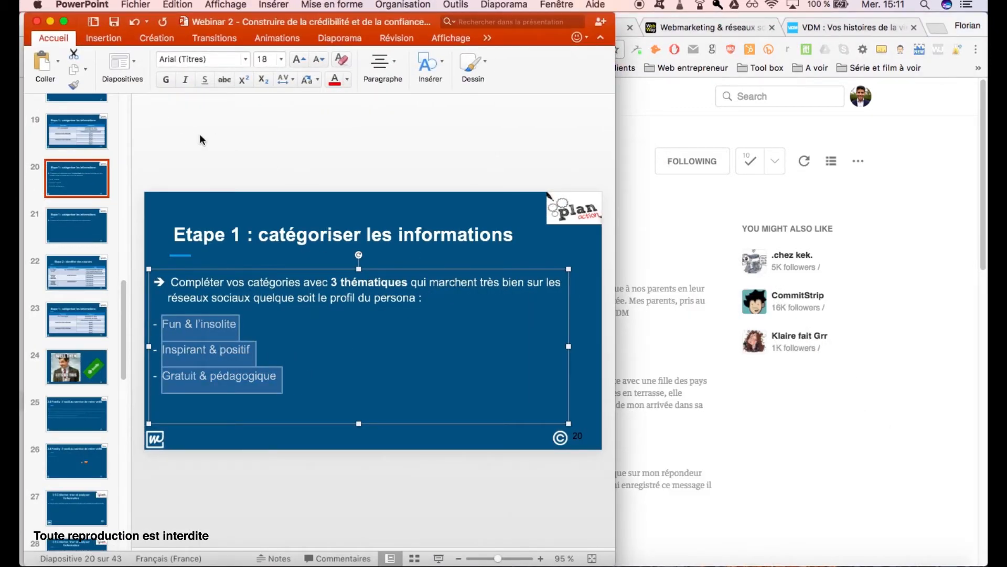
left_click(273, 329)
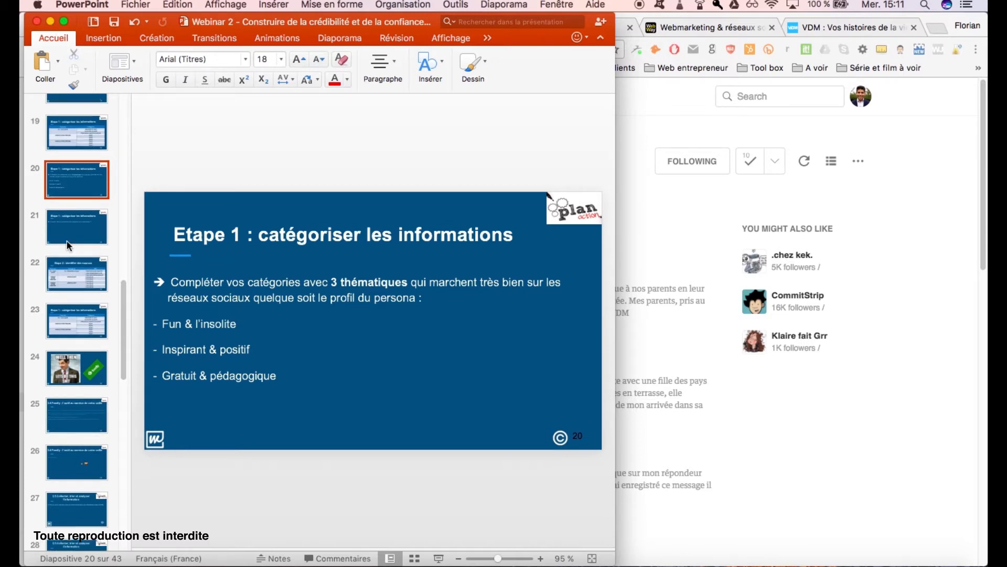
Highlight the coach sportif categories on slide 19 and the three complementary themes on slide 20, and minimize the presentation
scroll(74, 241, "up", 3)
left_click(77, 208)
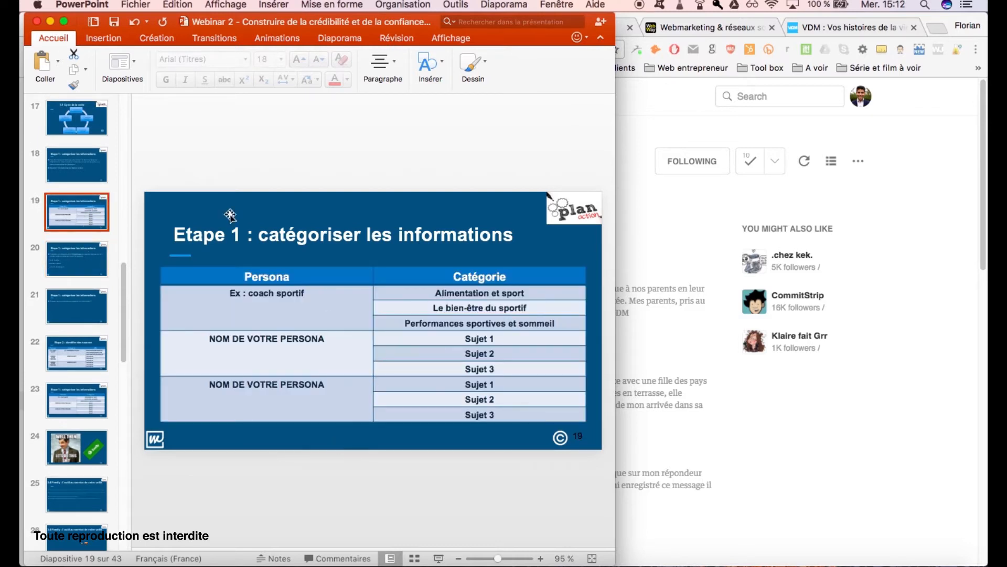
left_click_drag(435, 293, 553, 324)
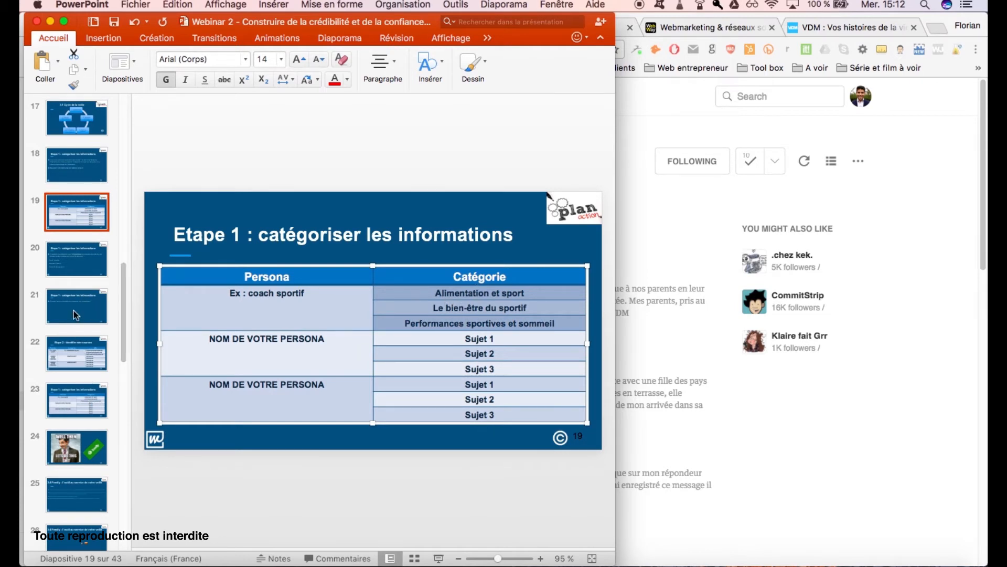
left_click(76, 260)
left_click_drag(282, 370, 158, 321)
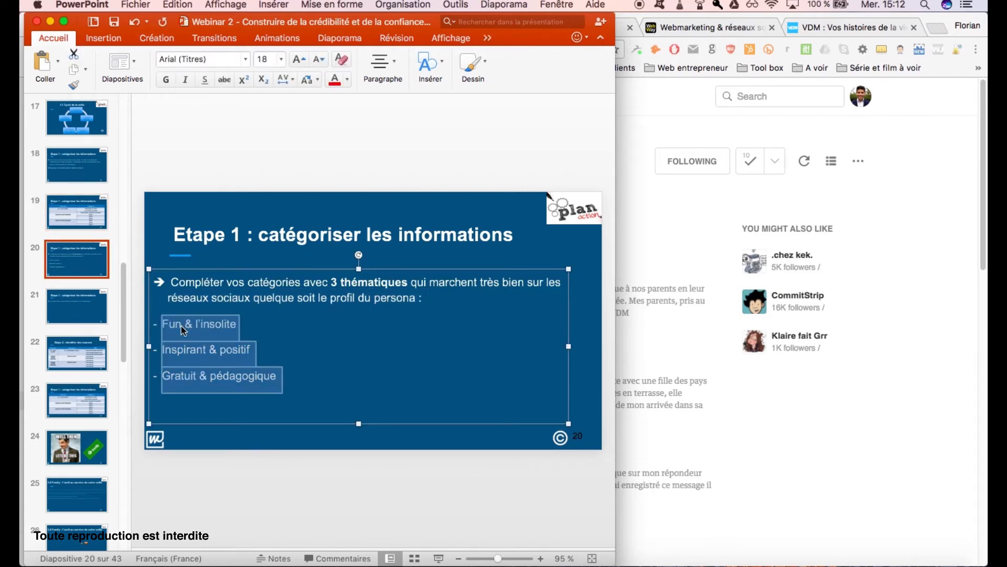
left_click(50, 21)
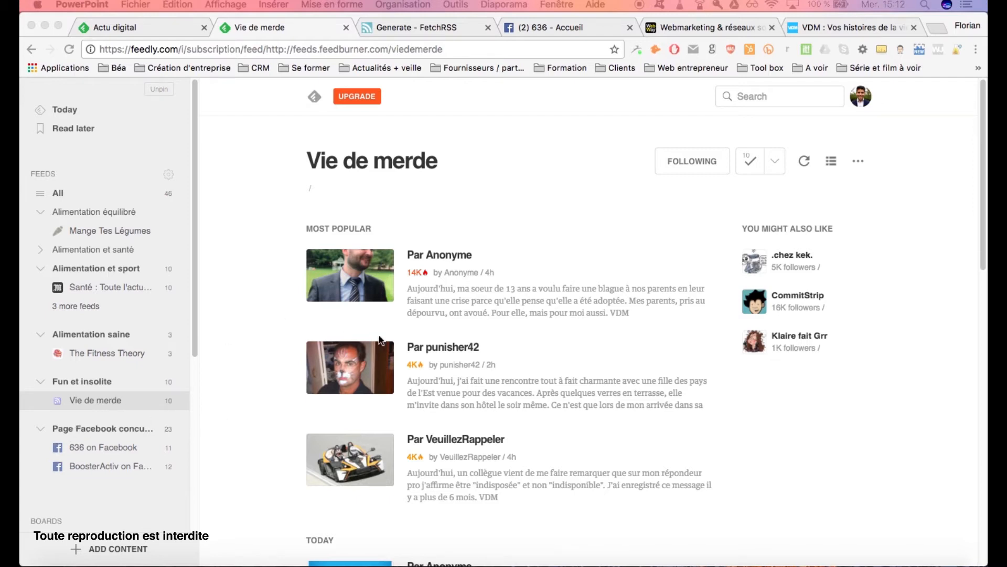
Switch to Facebook in Chrome and open the statistics of the Hack mon business page
left_click(566, 26)
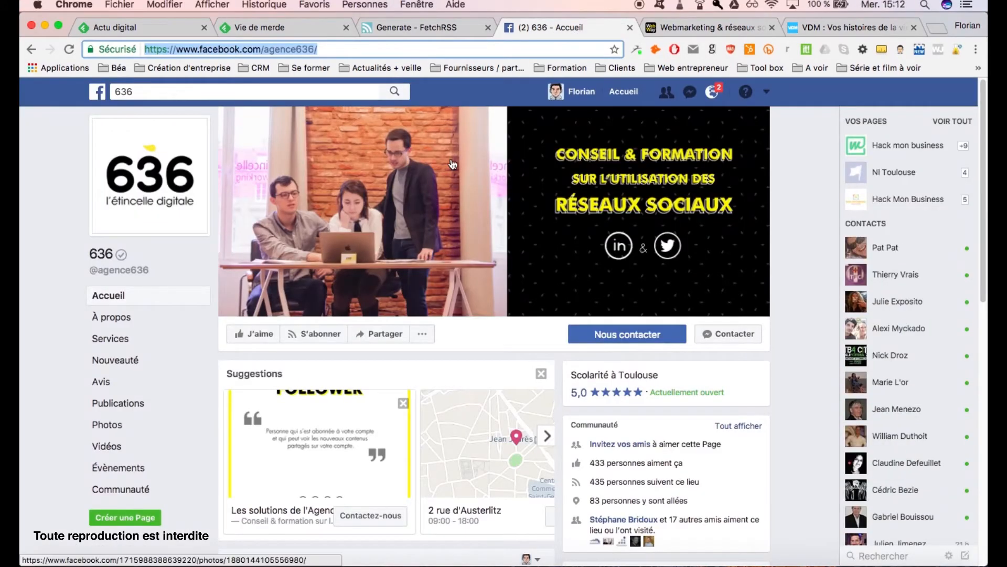
left_click(622, 91)
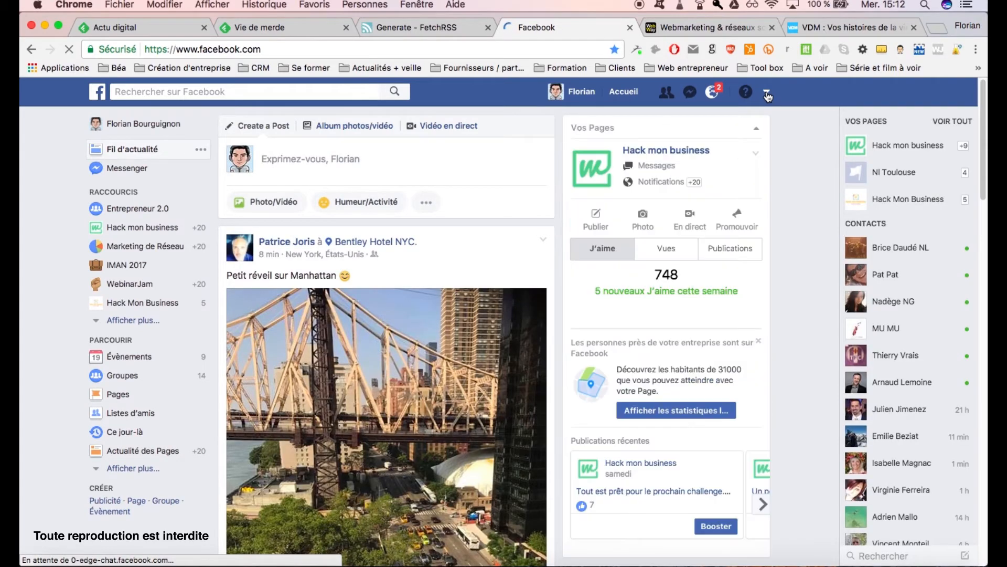
left_click(766, 94)
left_click(685, 135)
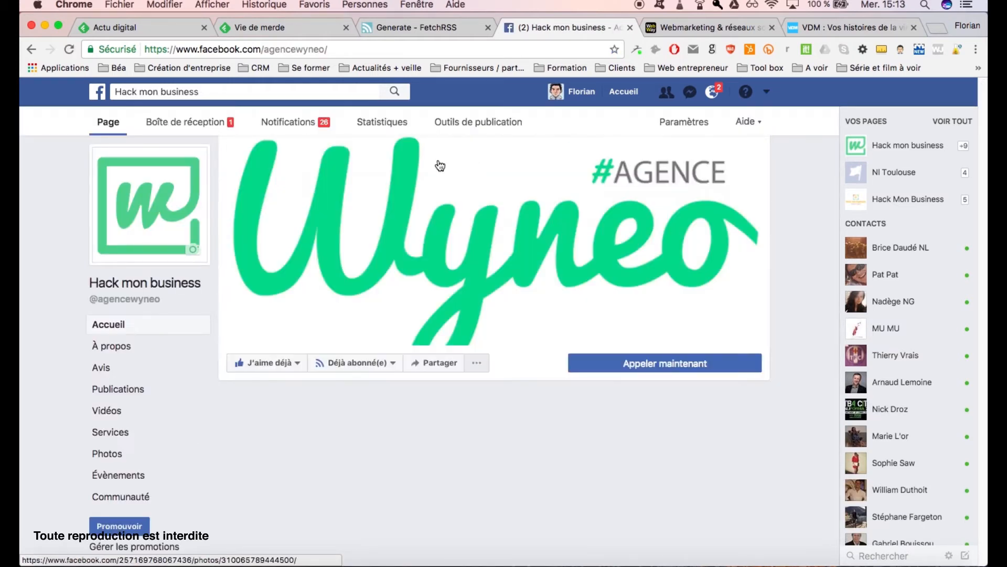
left_click(381, 129)
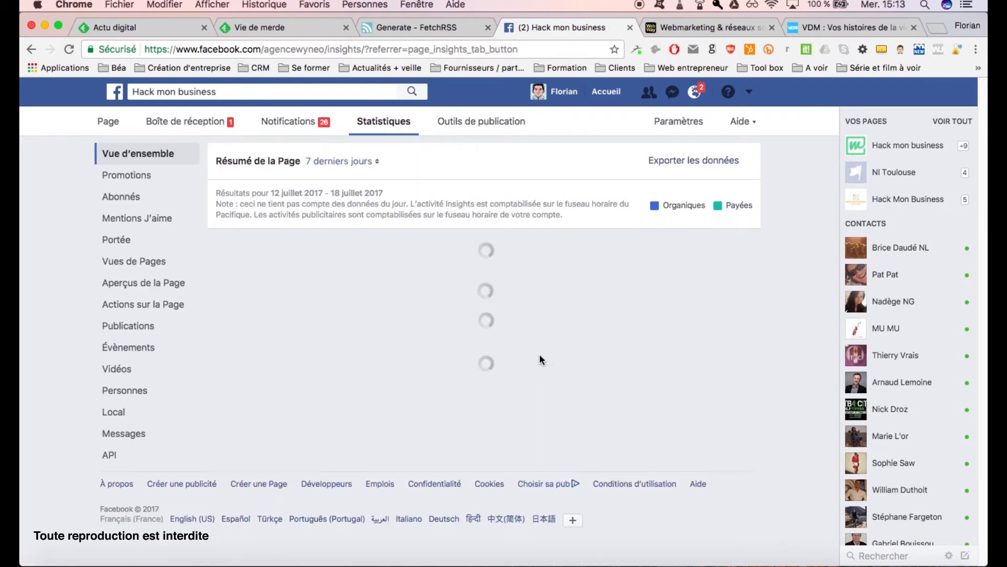
Expand the list of watched pages in the statistics overview to its full length and review the competitors
scroll(540, 354, "down", 15)
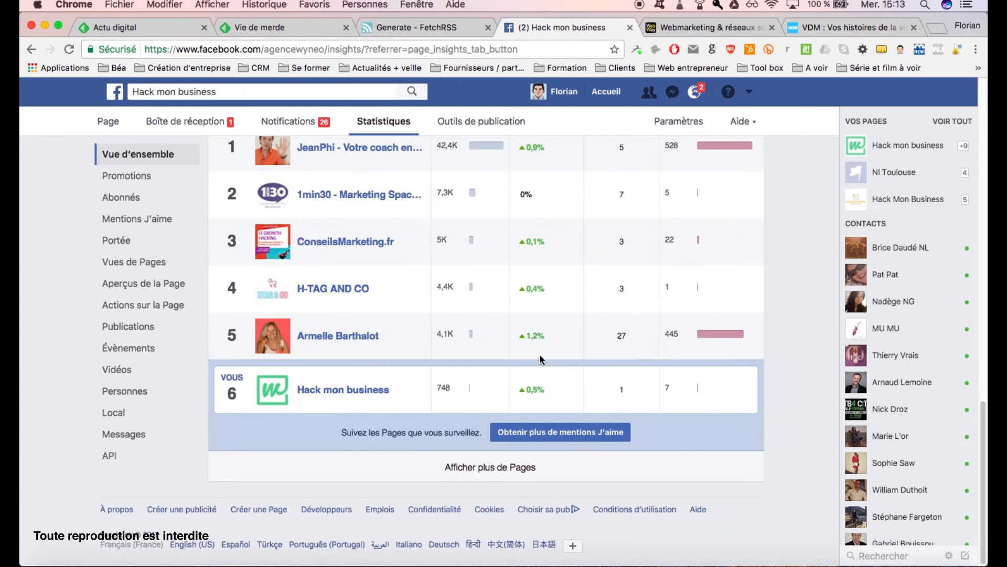
scroll(521, 342, "up", 4)
scroll(503, 340, "down", 4)
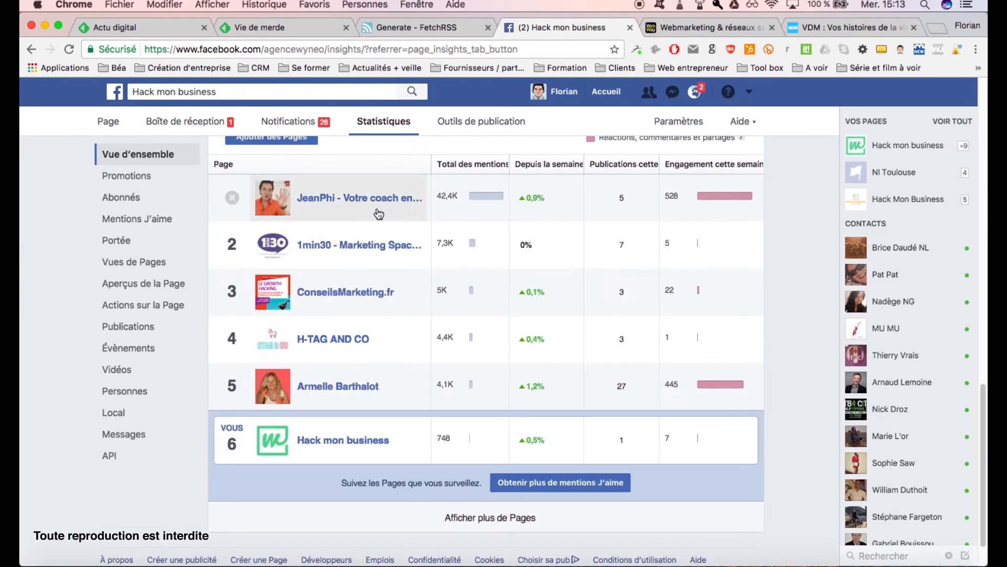
left_click(486, 519)
scroll(487, 475, "down", 5)
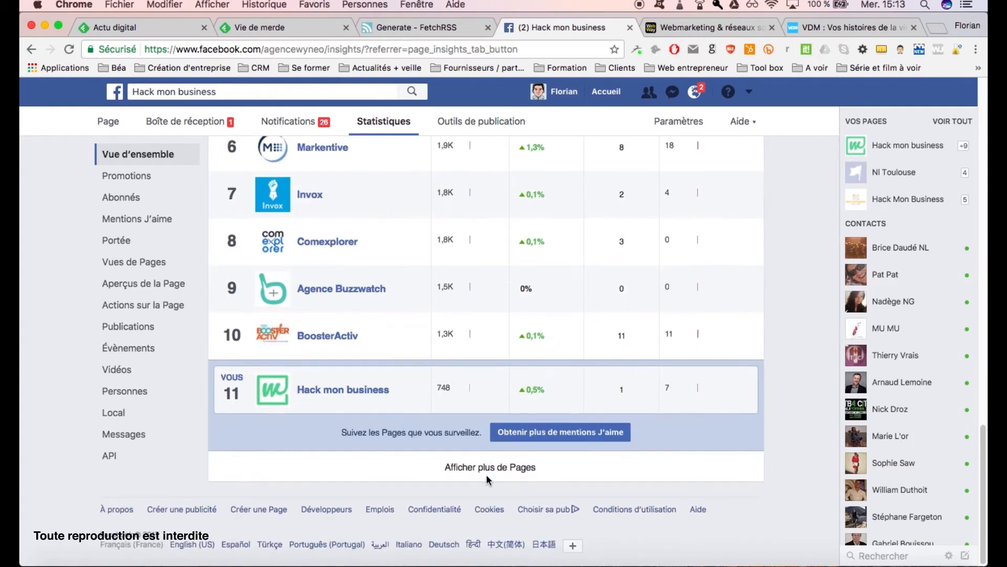
left_click(500, 468)
scroll(482, 441, "down", 4)
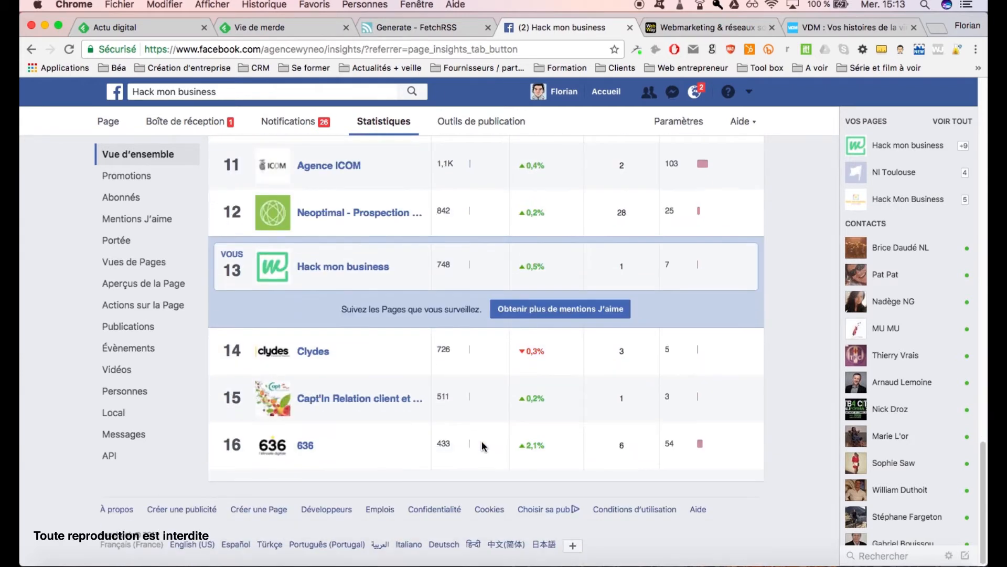
scroll(483, 446, "up", 11)
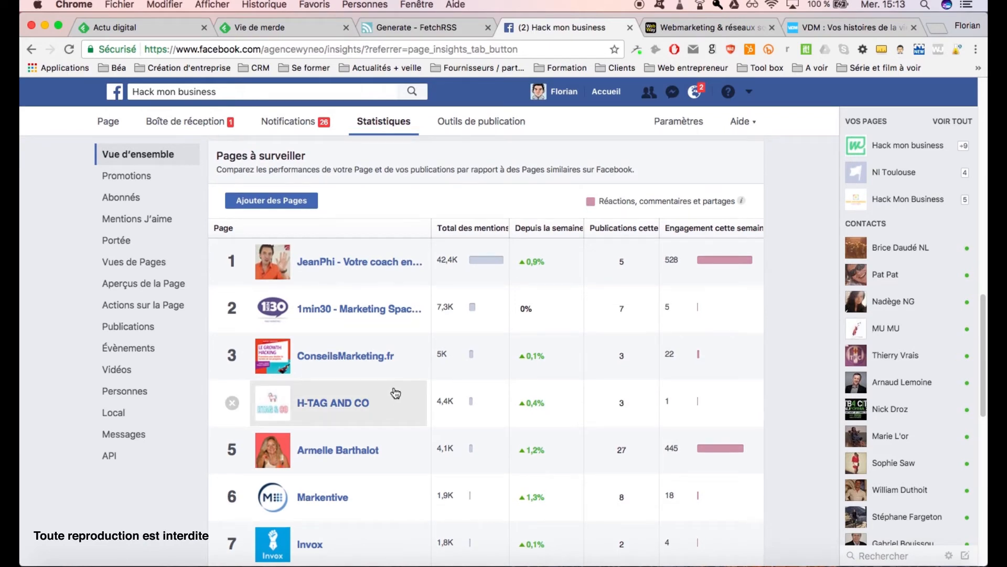
Search for "nl inter" among pages to watch, browse the suggested pages and close the dialog without adding any
left_click(290, 213)
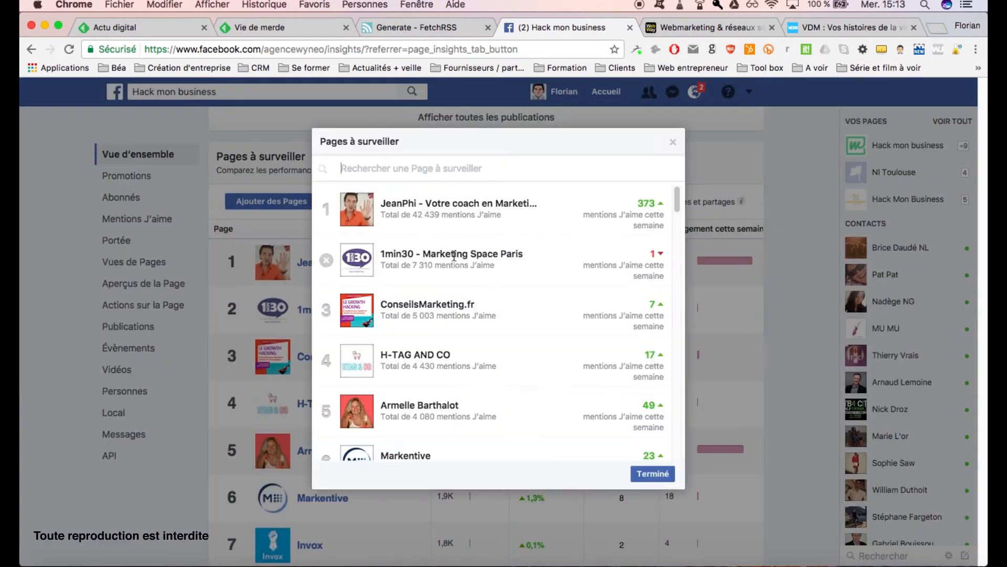
left_click(411, 169)
type("nl inter")
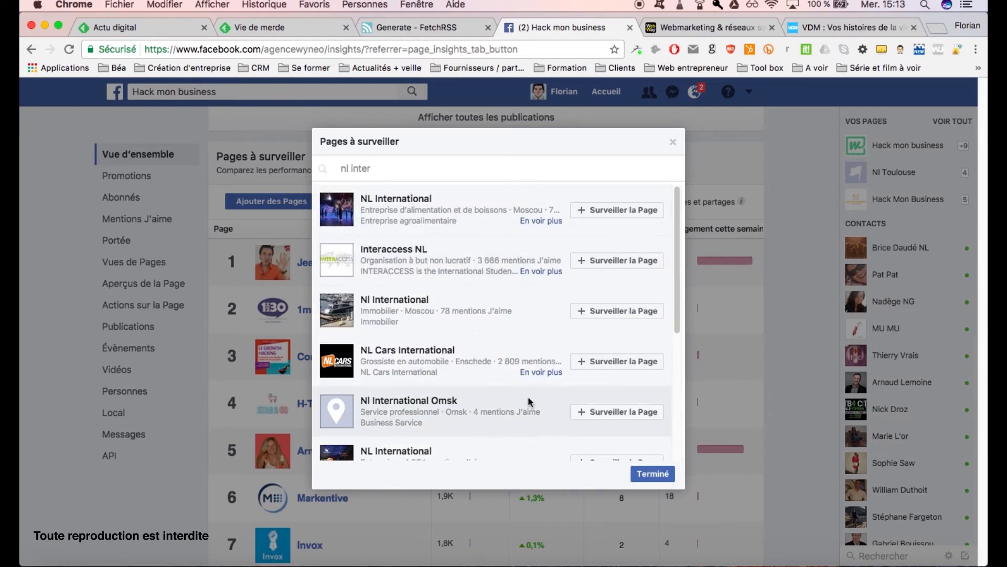
scroll(528, 395, "down", 3)
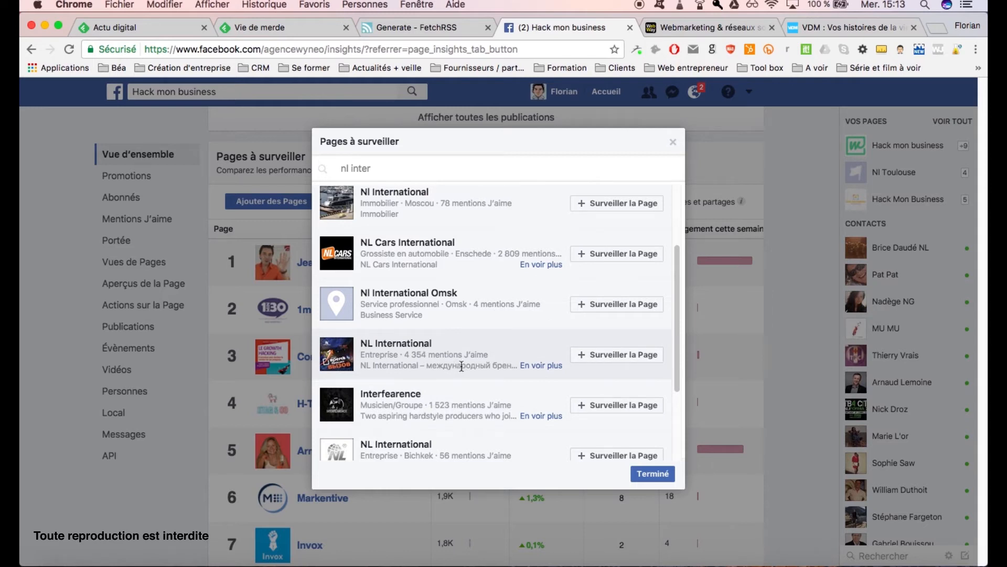
scroll(464, 362, "up", 3)
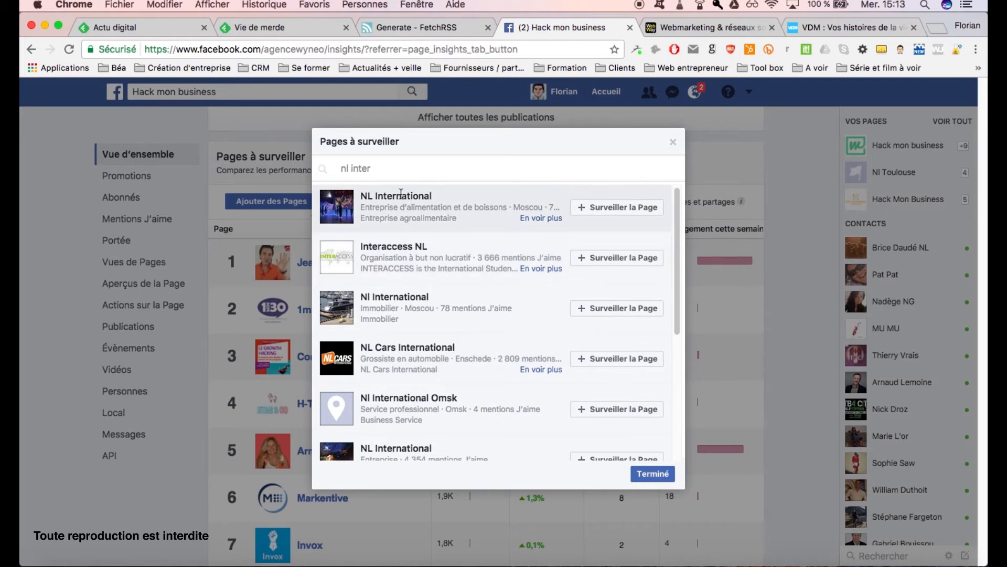
left_click(675, 144)
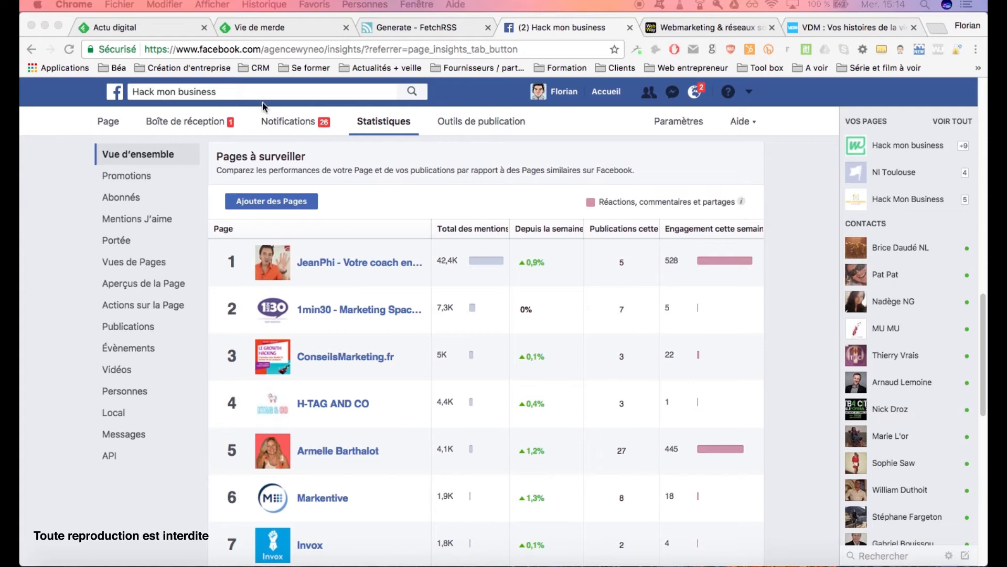
Open the 1min30 - Marketing Space Paris page from its top posts, dismiss the permission message and load its home page
left_click(330, 257)
left_click(330, 314)
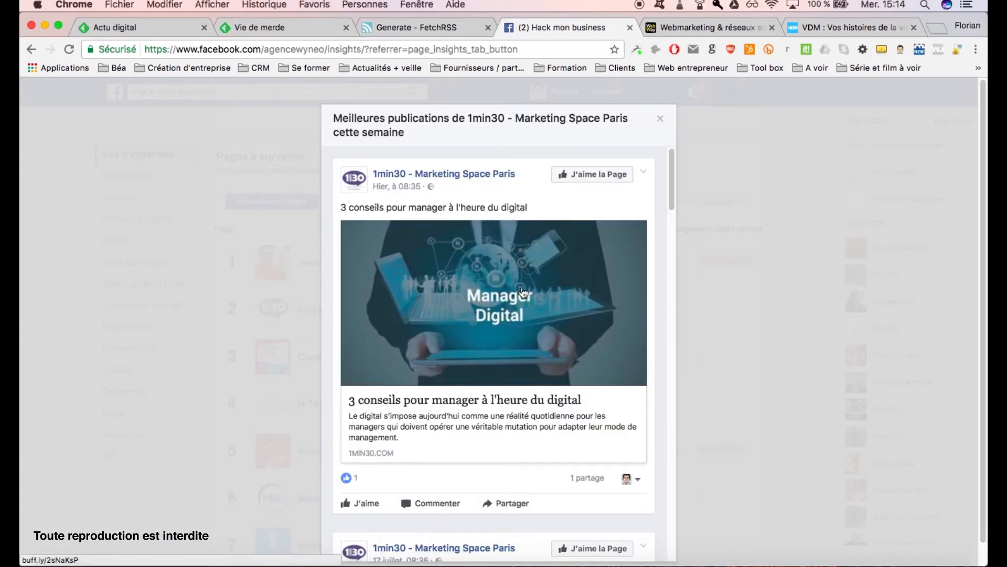
left_click(388, 174)
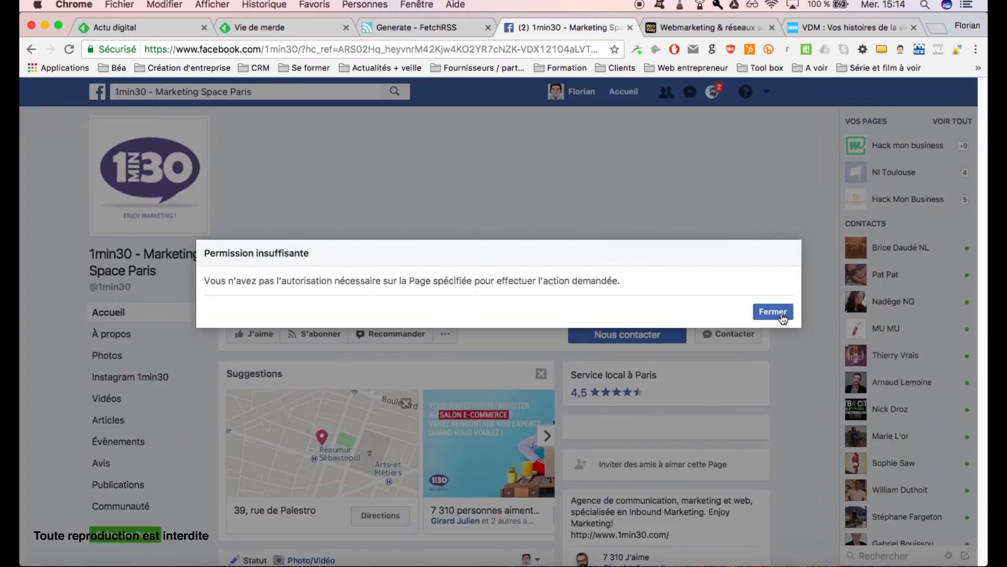
left_click(776, 314)
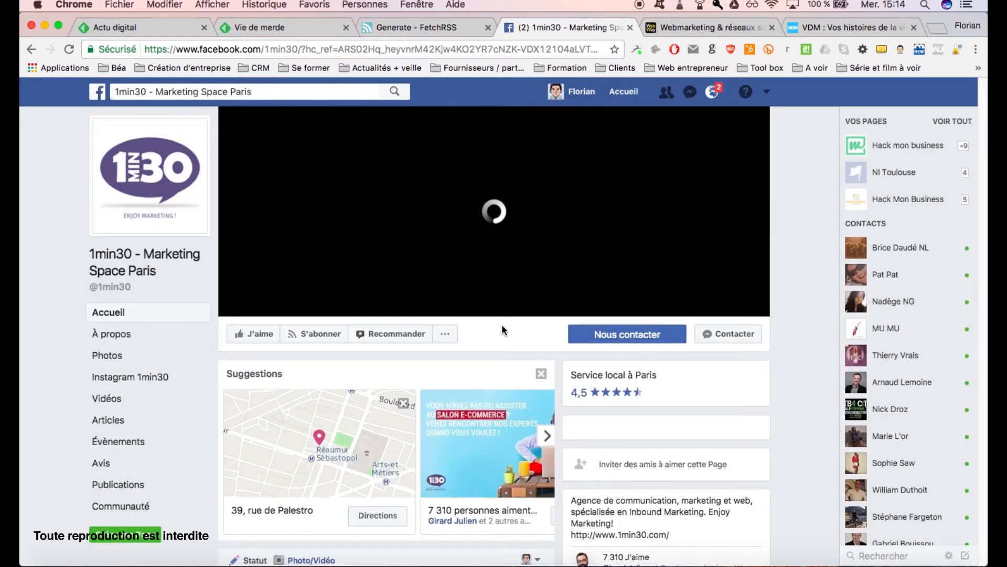
left_click(127, 313)
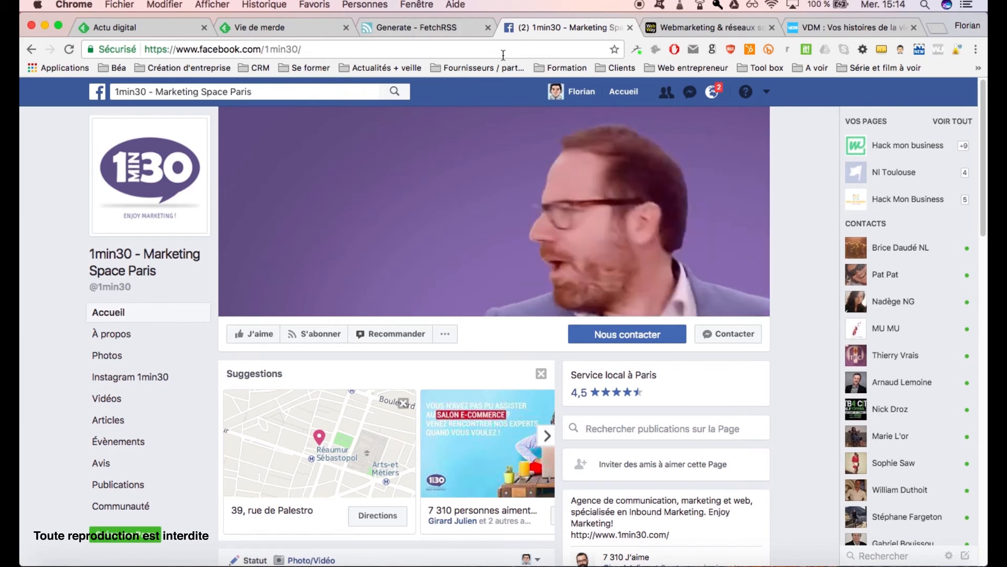
Copy the full address of the 1min30 Facebook page
left_click(269, 49)
key("super+c")
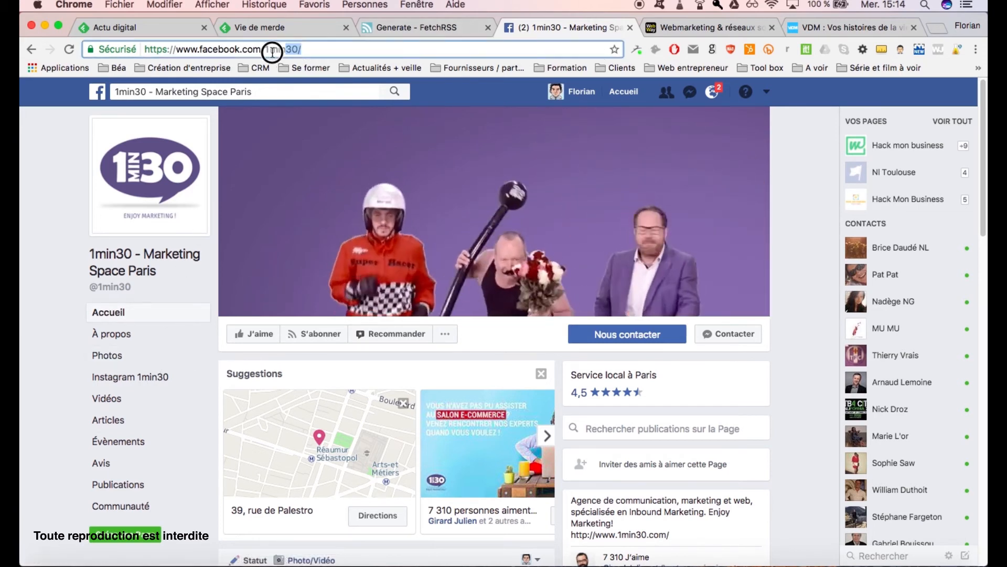
right_click(169, 54)
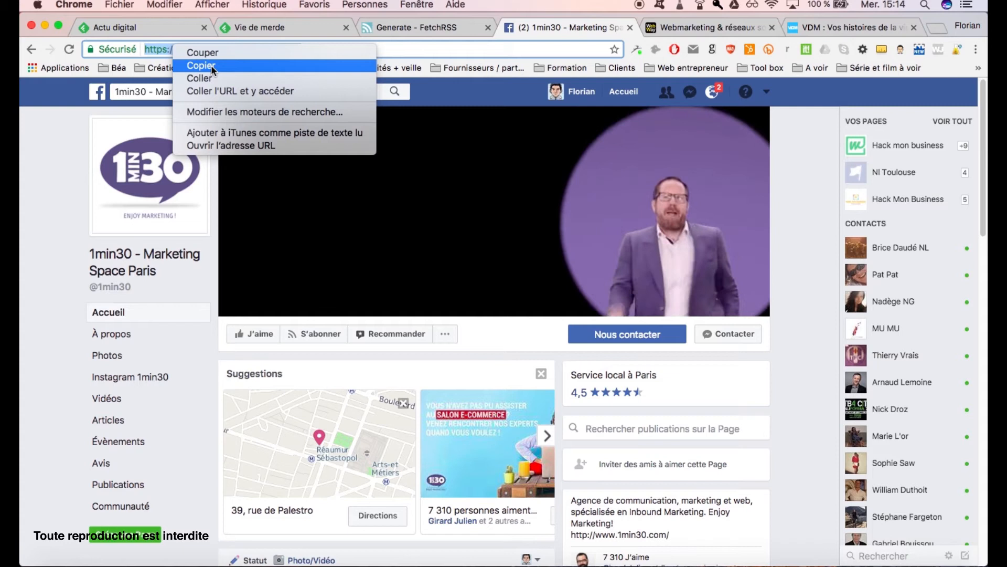
left_click(195, 64)
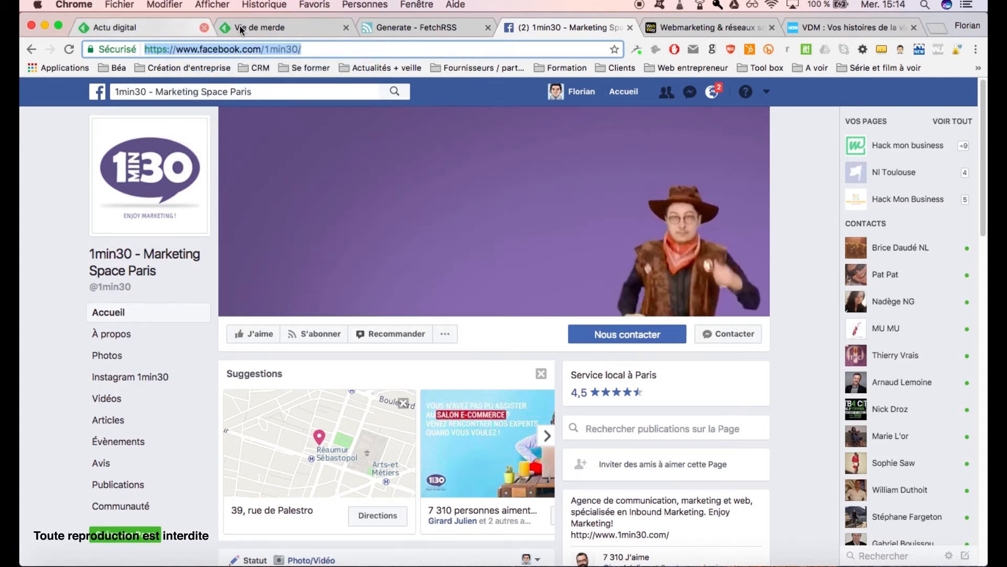
left_click(243, 28)
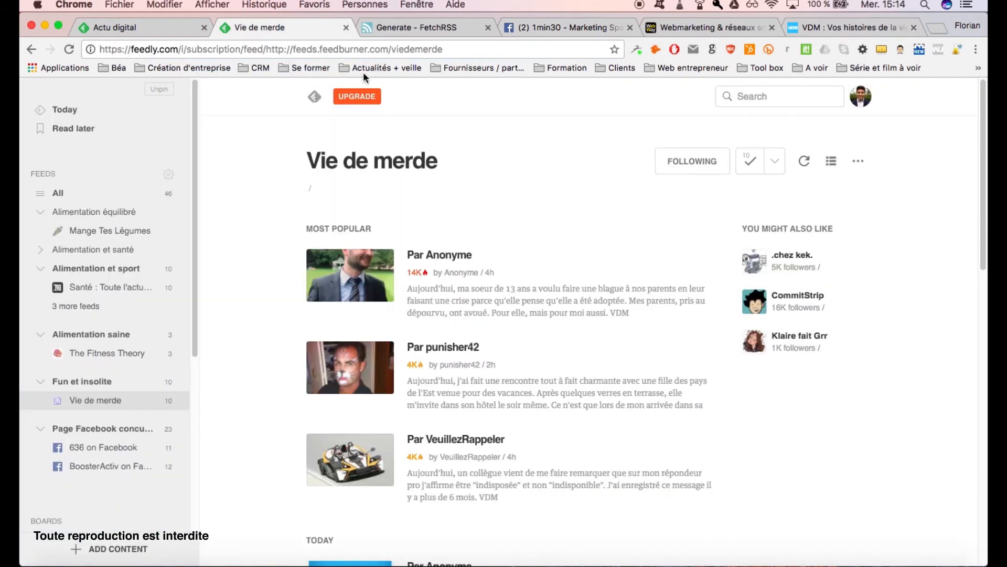
left_click(762, 100)
right_click(702, 98)
left_click(730, 162)
left_click(715, 141)
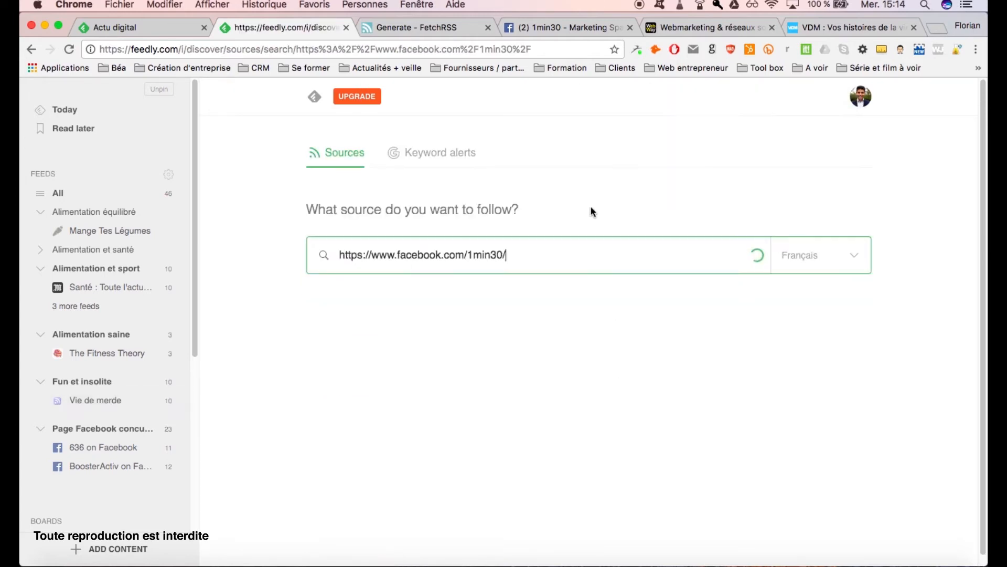
left_click_drag(308, 329, 442, 335)
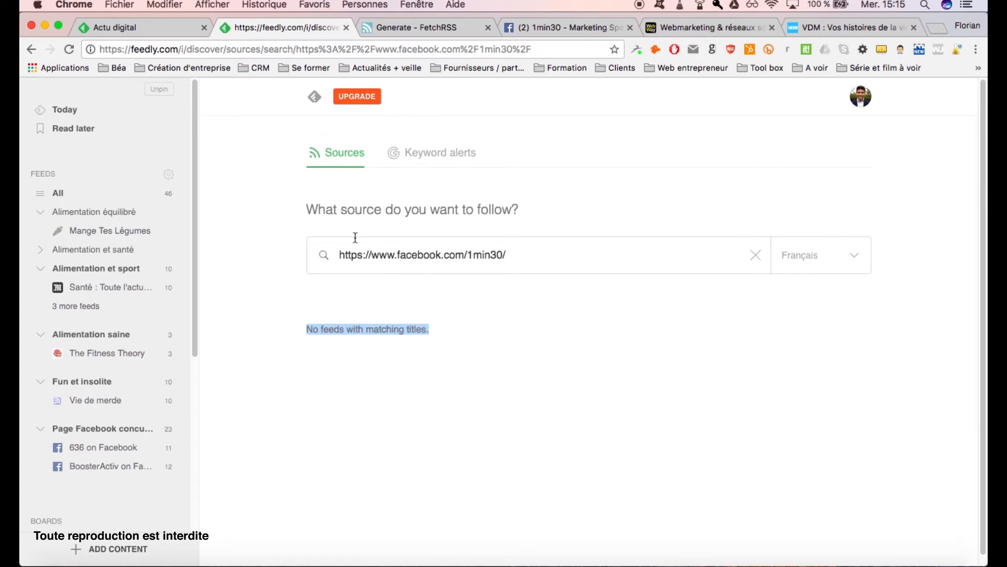
Search Google for "facebook to rss" in a new tab
left_click(938, 27)
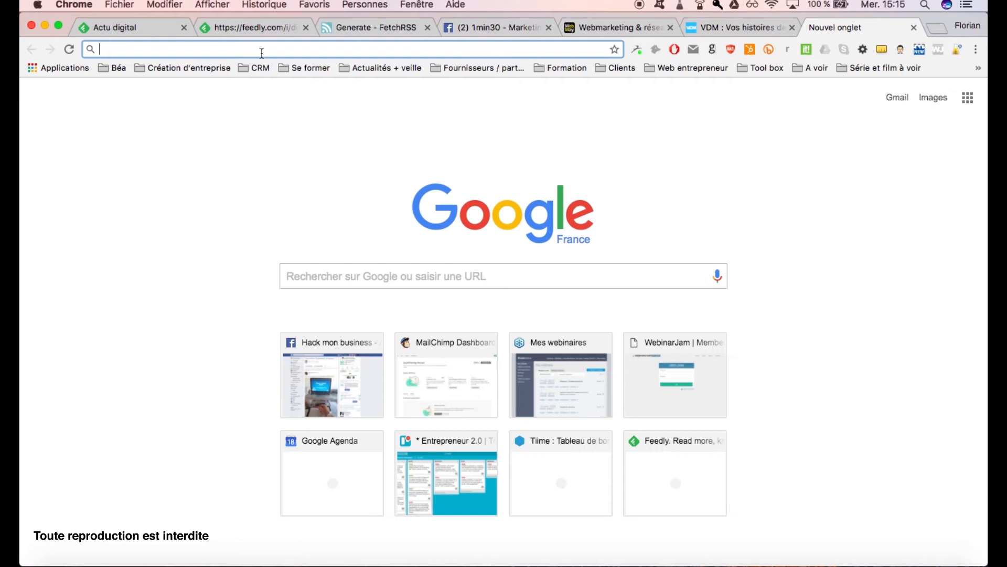
type("facebook ")
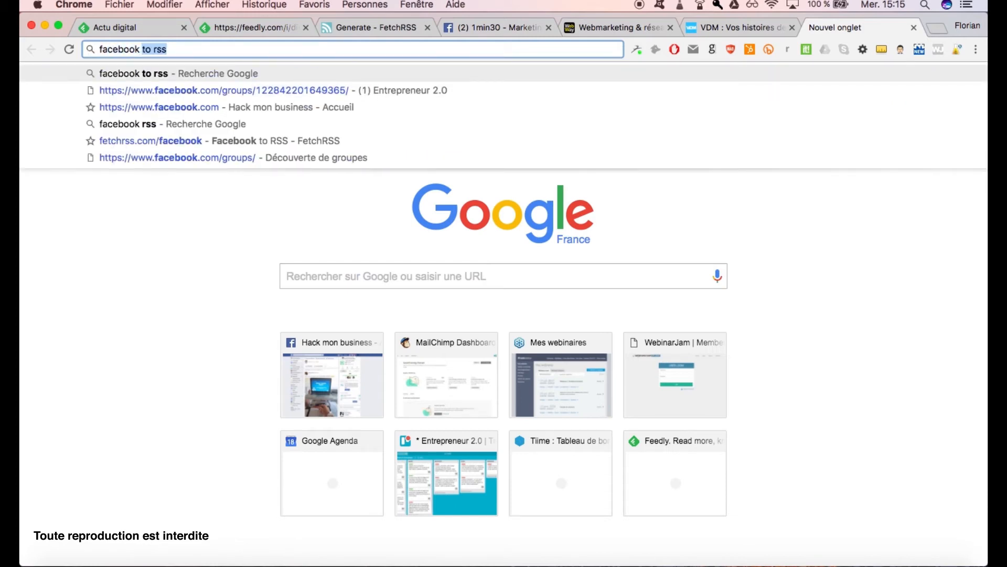
type("to rss")
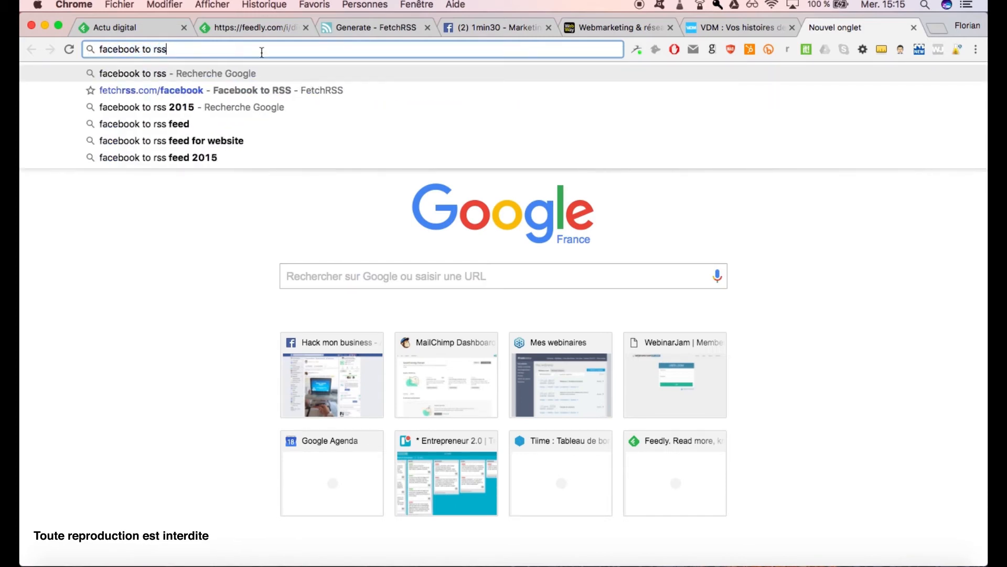
key("Return")
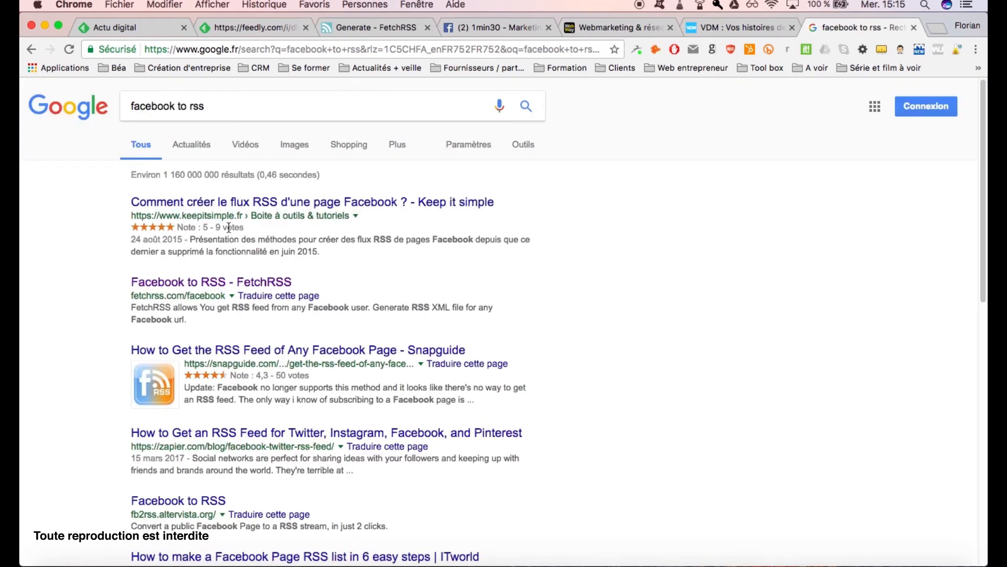
Open the FetchRSS "Facebook to RSS" result and display the account's list of feeds
left_click_drag(131, 295, 231, 294)
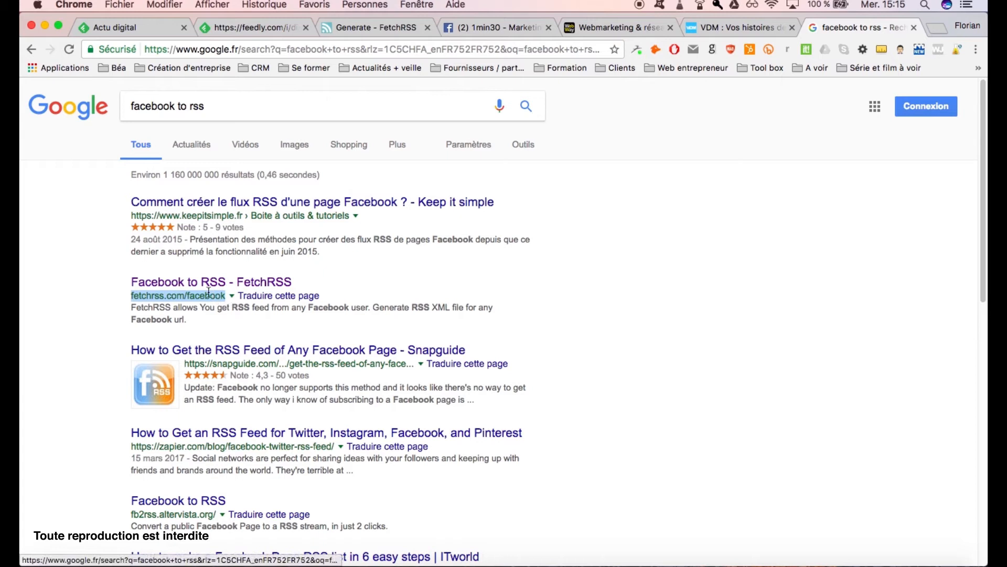
left_click(183, 283)
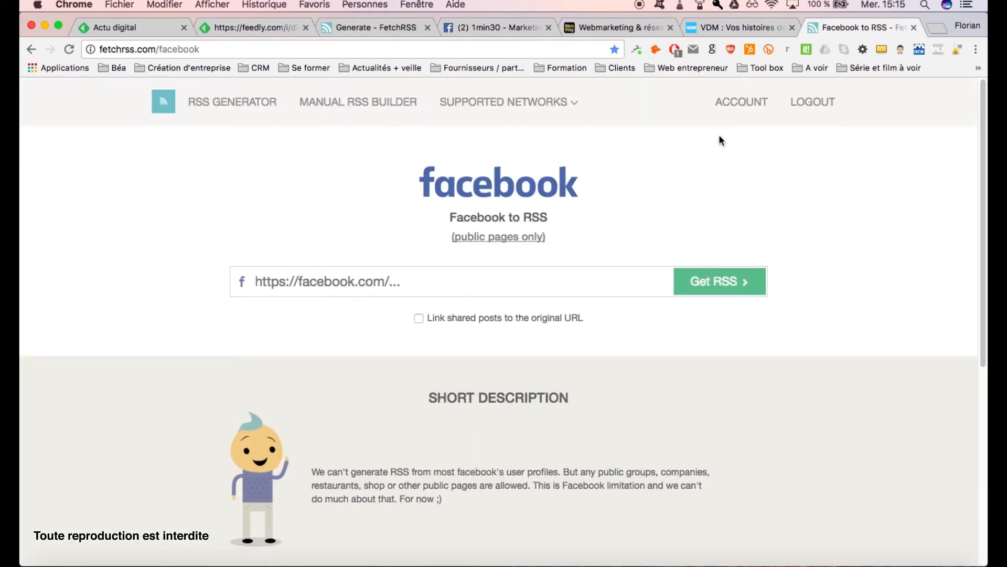
left_click(734, 110)
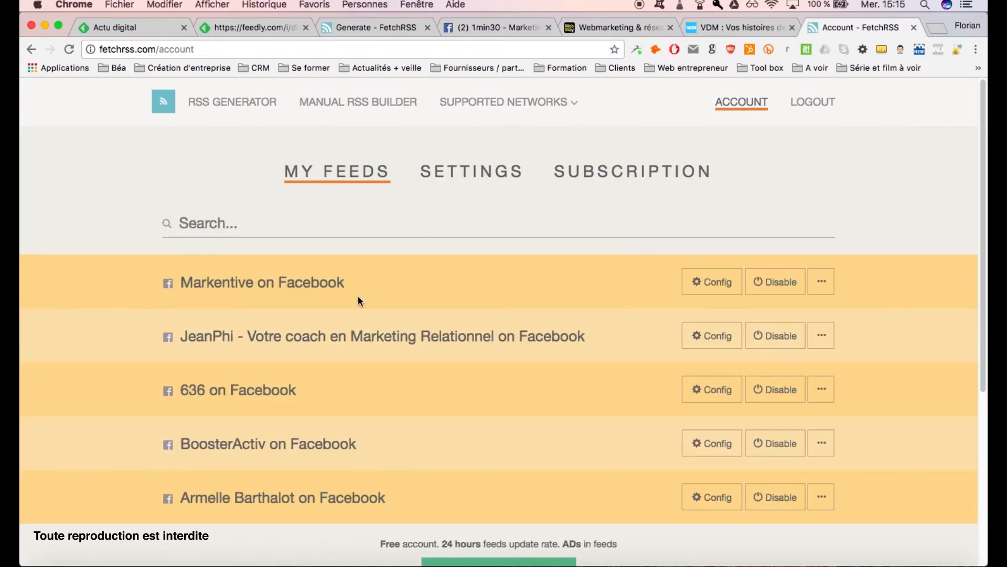
Review the account's feed list and its free-plan limits, and log out of FetchRSS
scroll(369, 297, "down", 5)
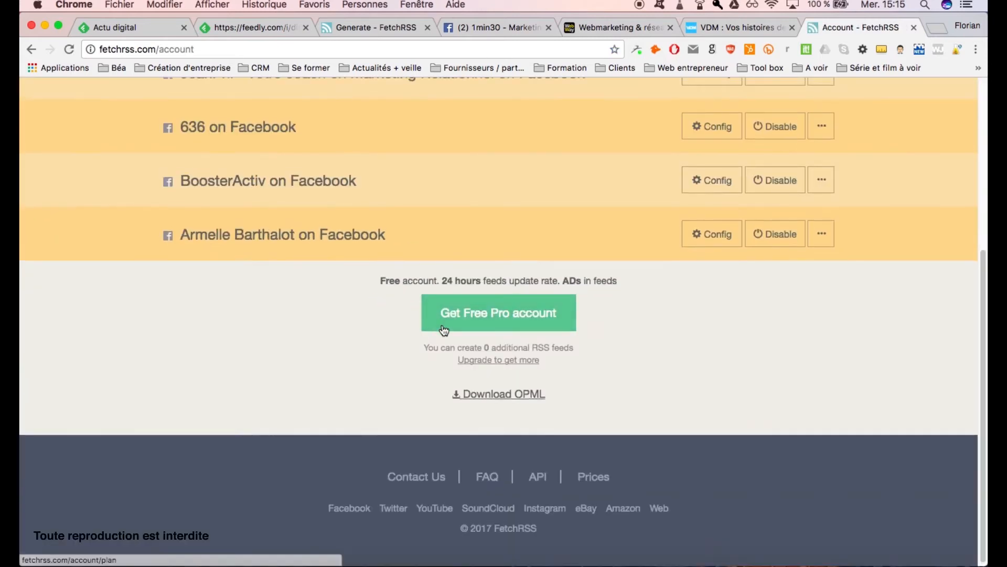
scroll(444, 330, "up", 5)
left_click(813, 103)
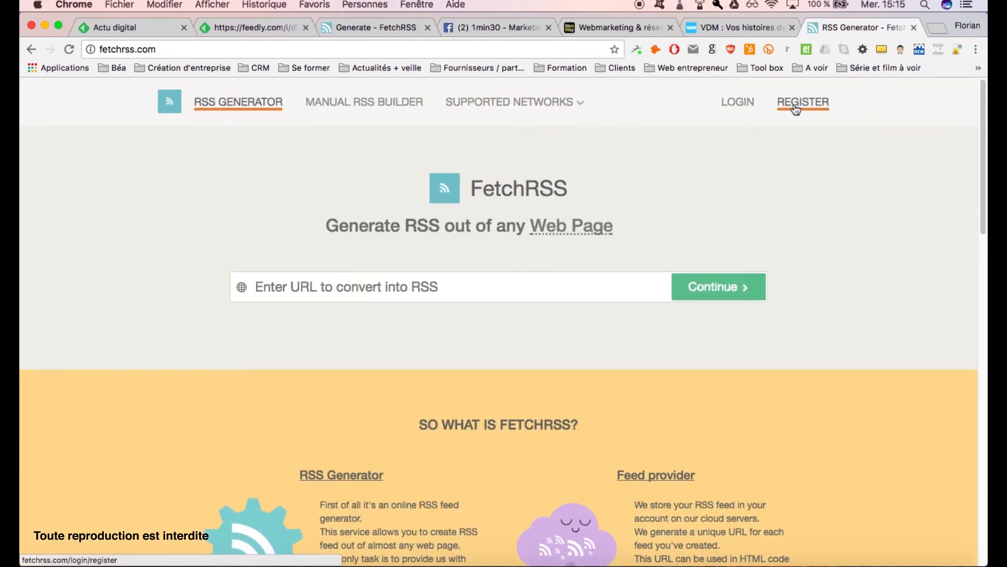
Open FetchRSS registration, look through the plan comparison, and display the sign-up form for the Free plan
left_click(797, 103)
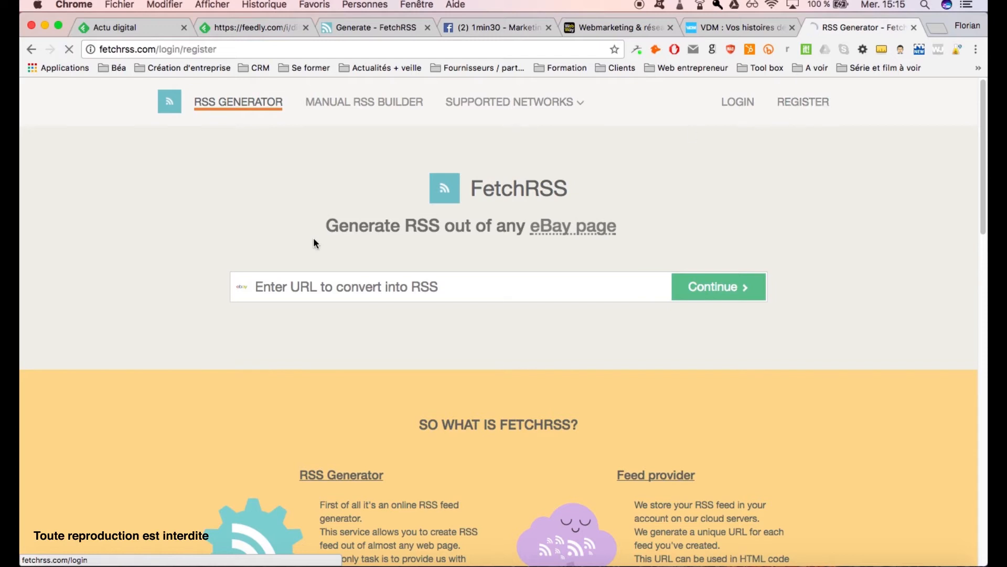
scroll(278, 313, "down", 3)
scroll(419, 273, "up", 4)
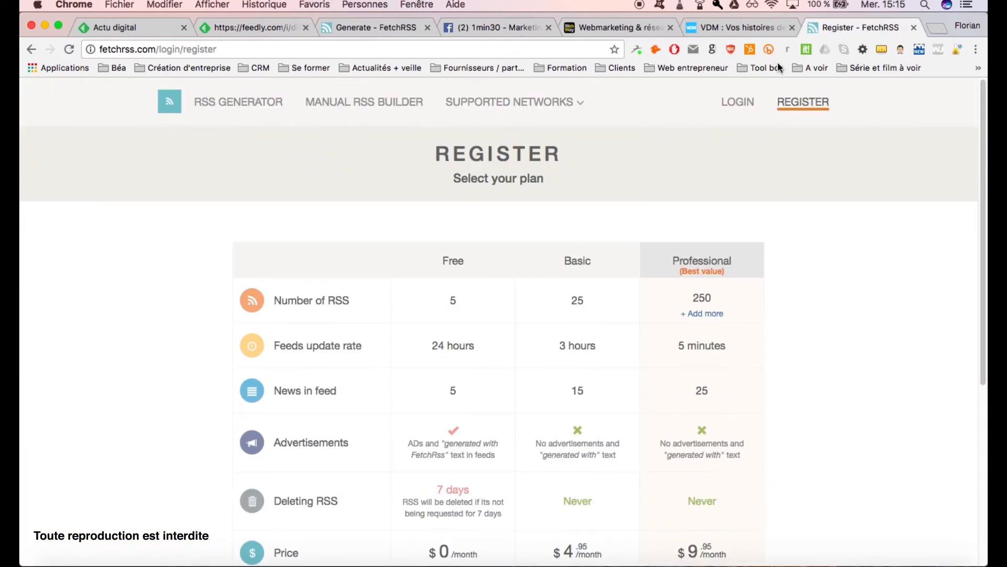
scroll(314, 336, "down", 6)
left_click(458, 327)
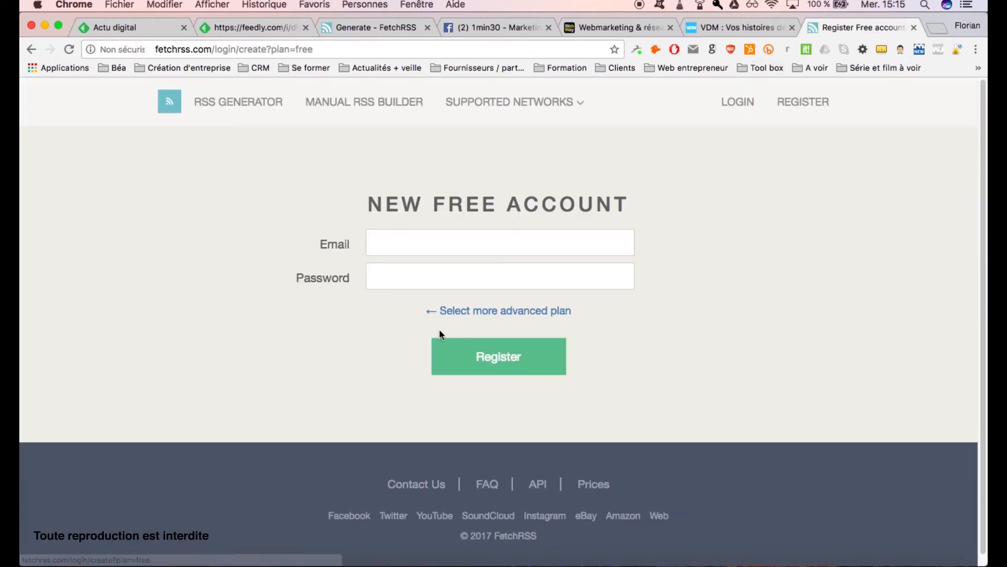
left_click(438, 239)
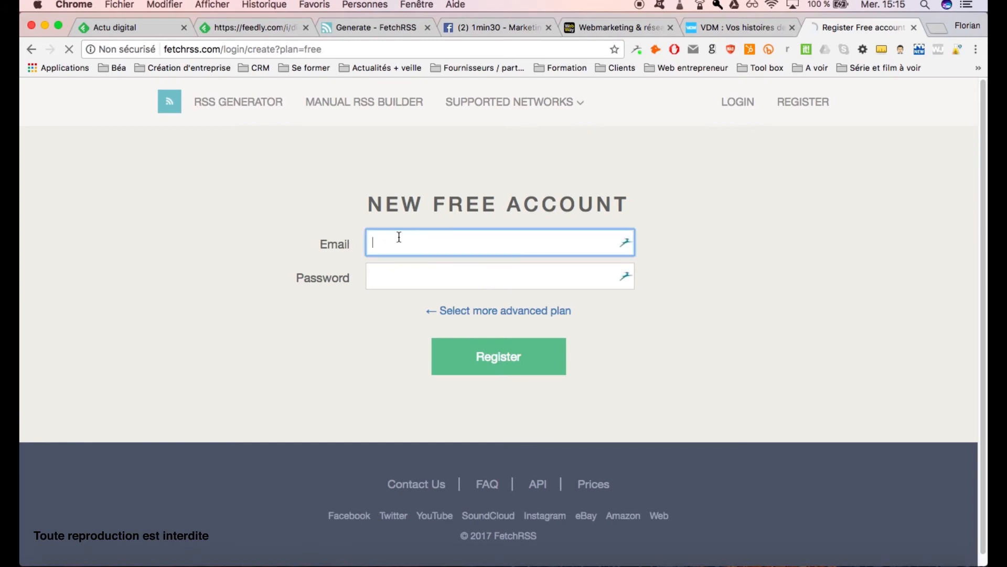
left_click(277, 305)
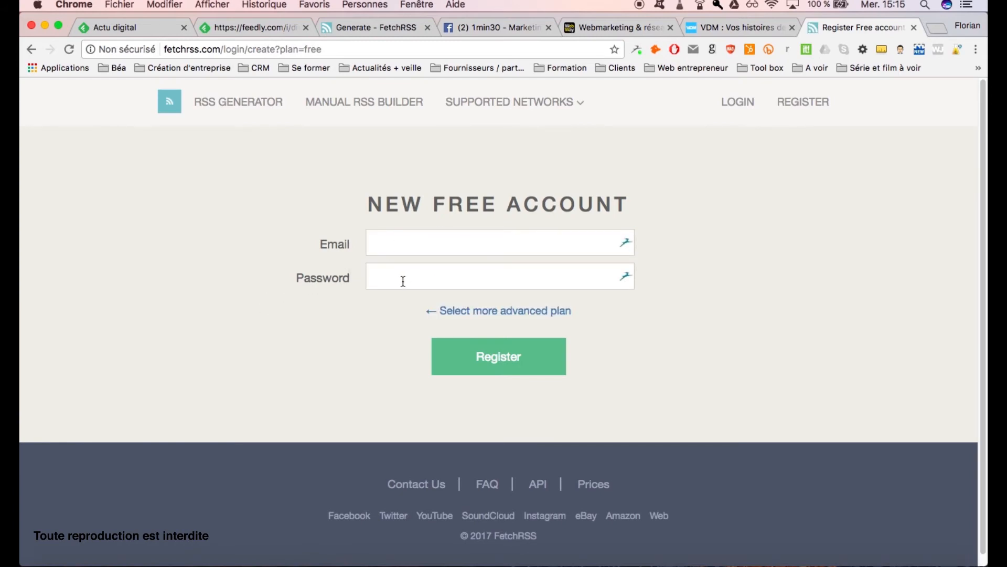
Log back in to the FetchRSS account and open the RSS generator
left_click(740, 104)
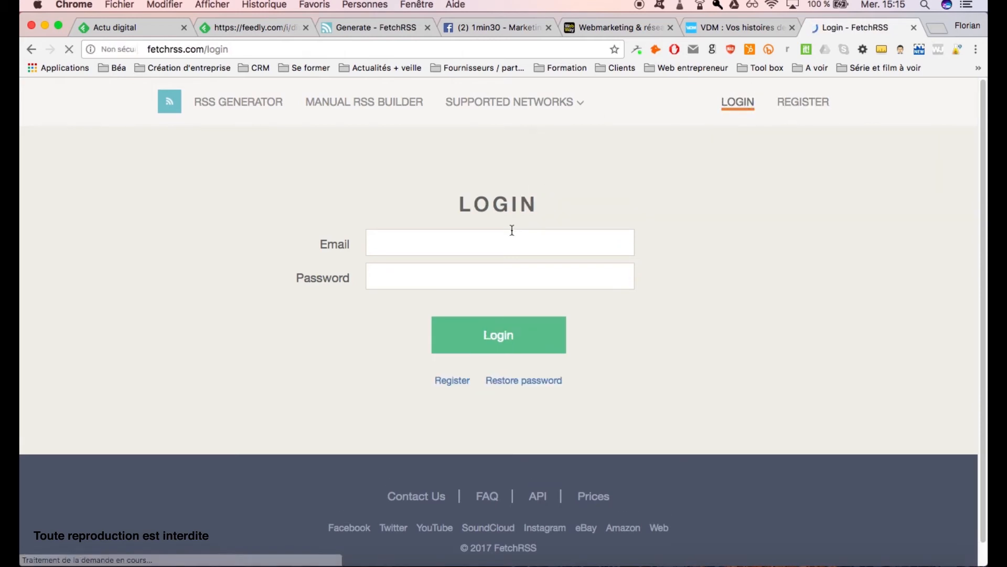
left_click(474, 330)
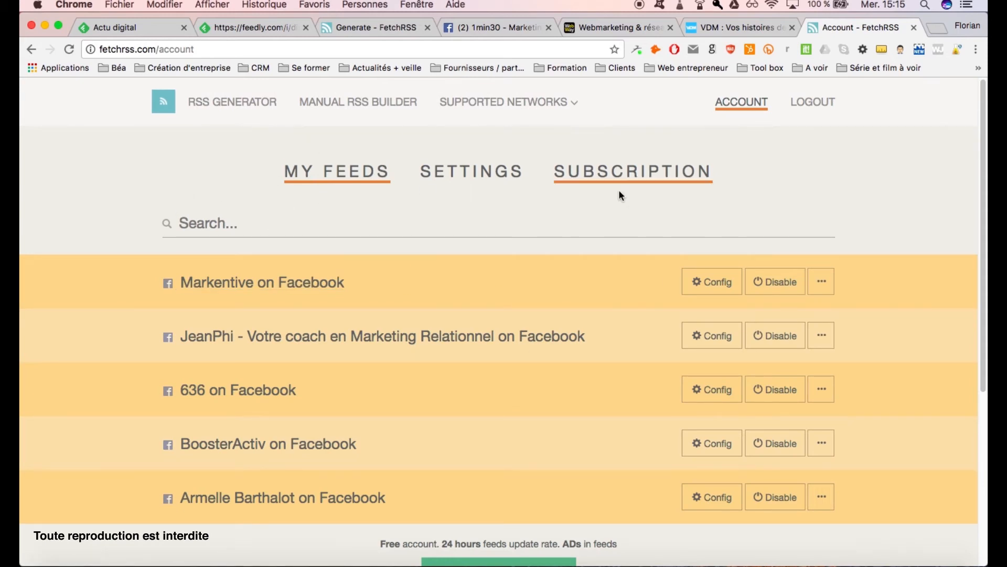
left_click(217, 103)
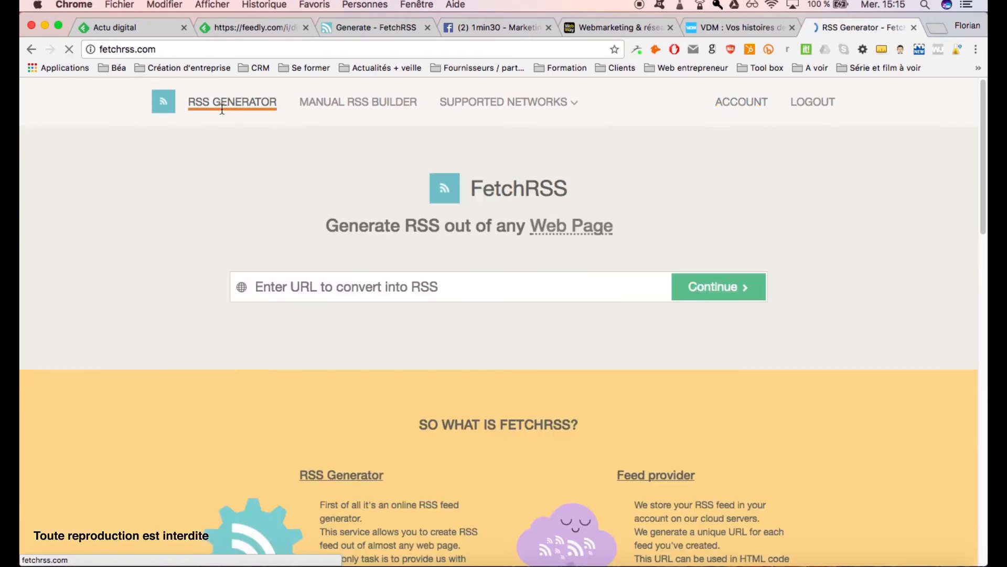
Copy the web address of the 1min30 Facebook page
left_click(504, 30)
left_click(271, 49)
key("super+c")
right_click(270, 48)
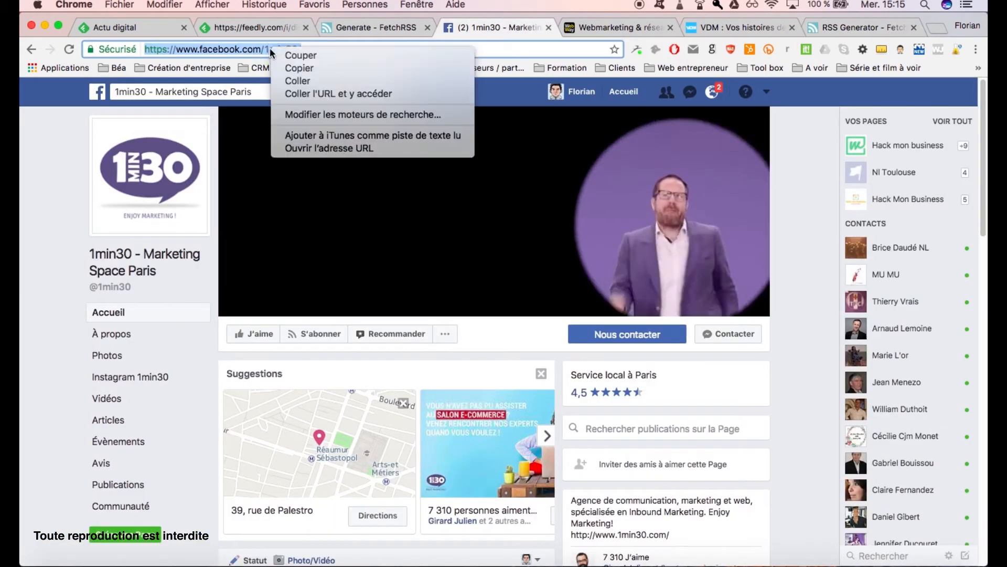
left_click(295, 68)
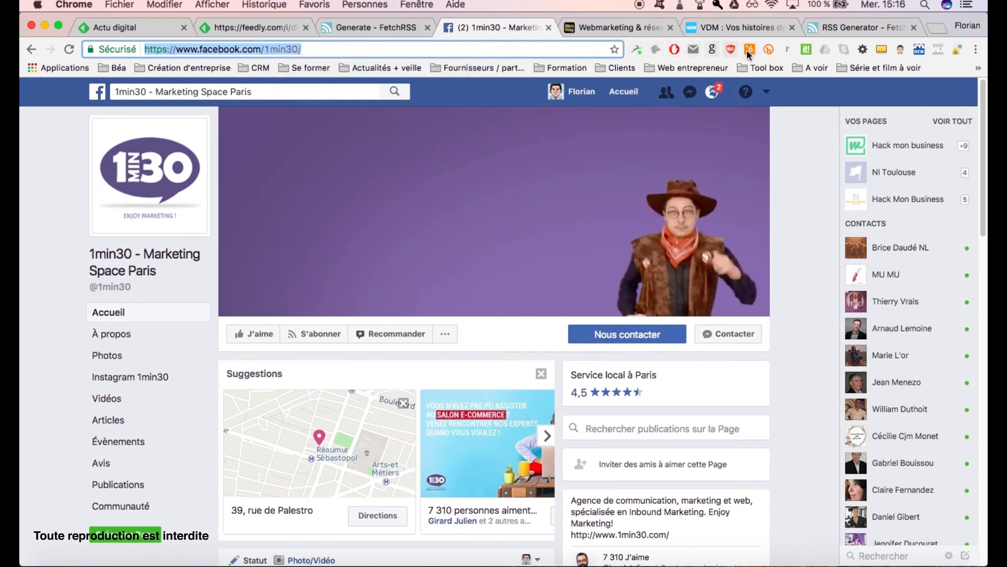
left_click(845, 31)
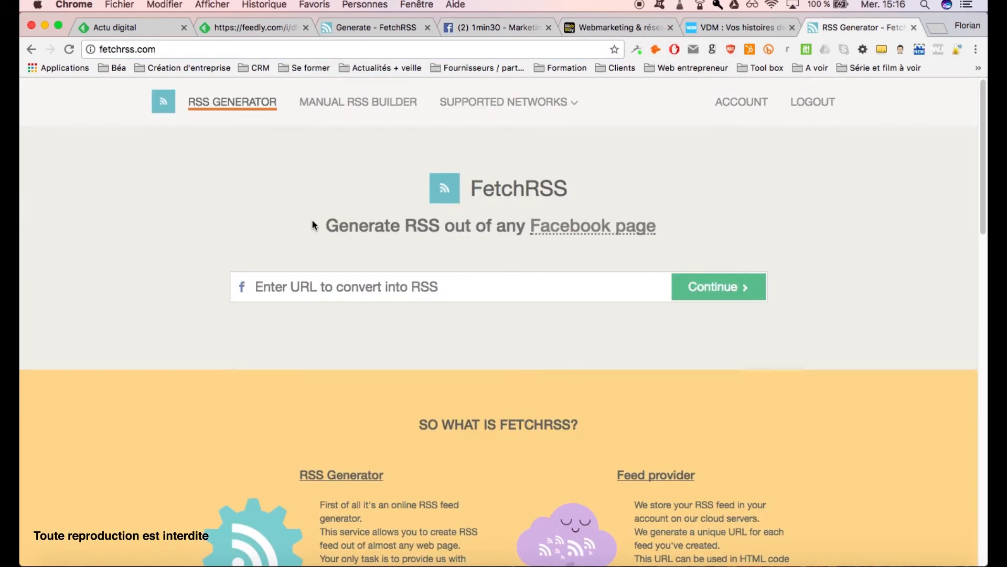
right_click(392, 290)
left_click(414, 354)
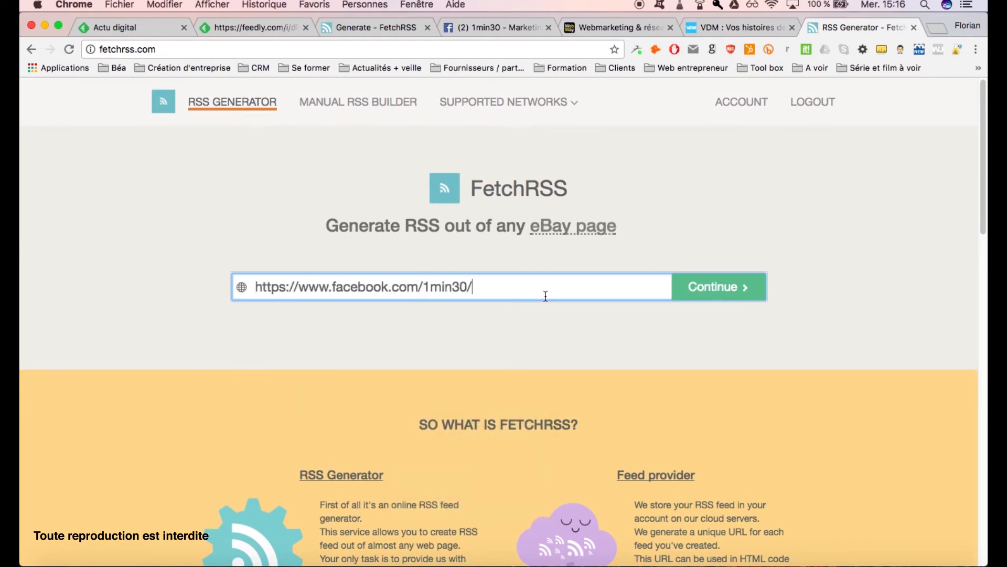
left_click(693, 294)
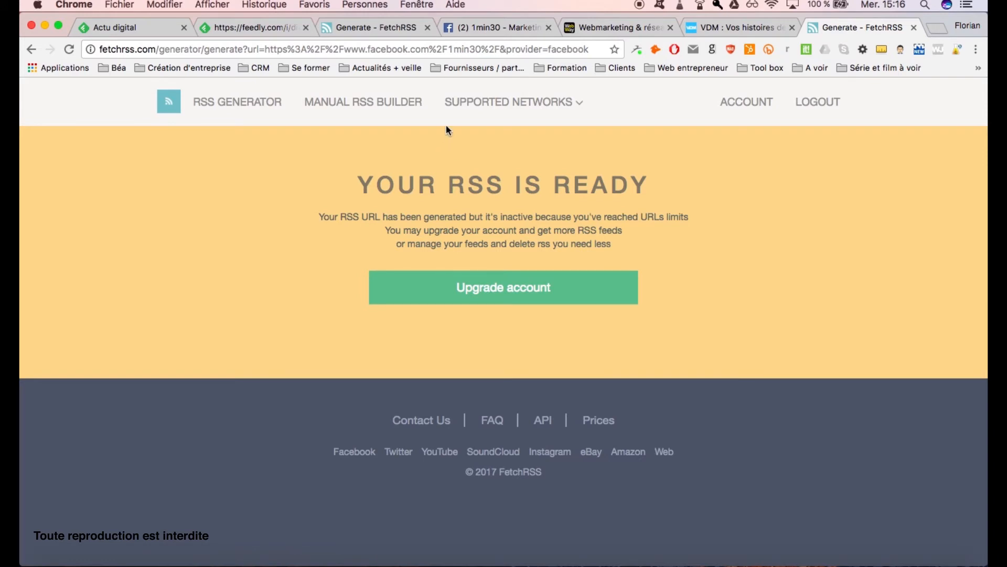
Copy the RSS address already generated by FetchRSS for the agence636 Facebook page
left_click(353, 28)
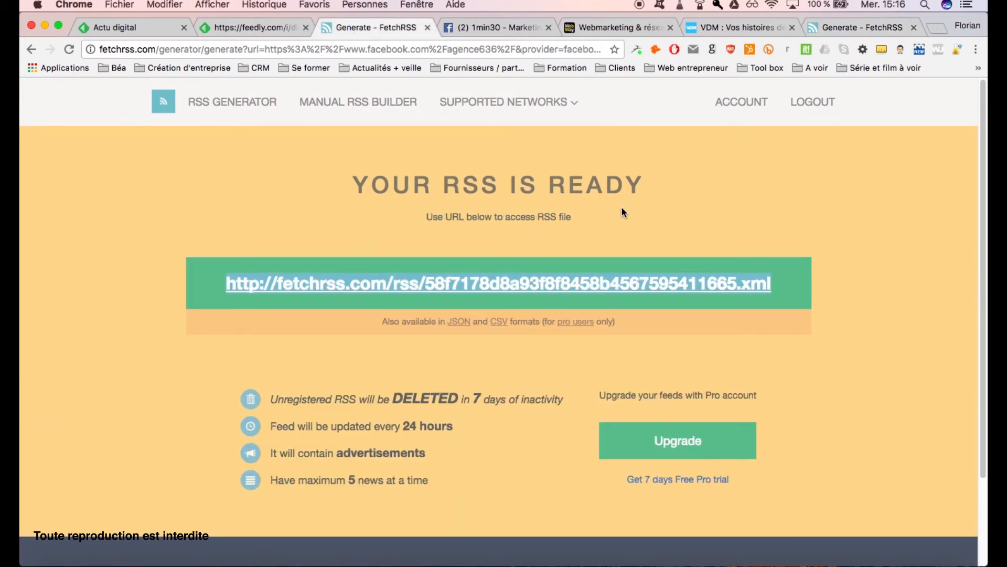
right_click(455, 285)
left_click(497, 366)
left_click(261, 28)
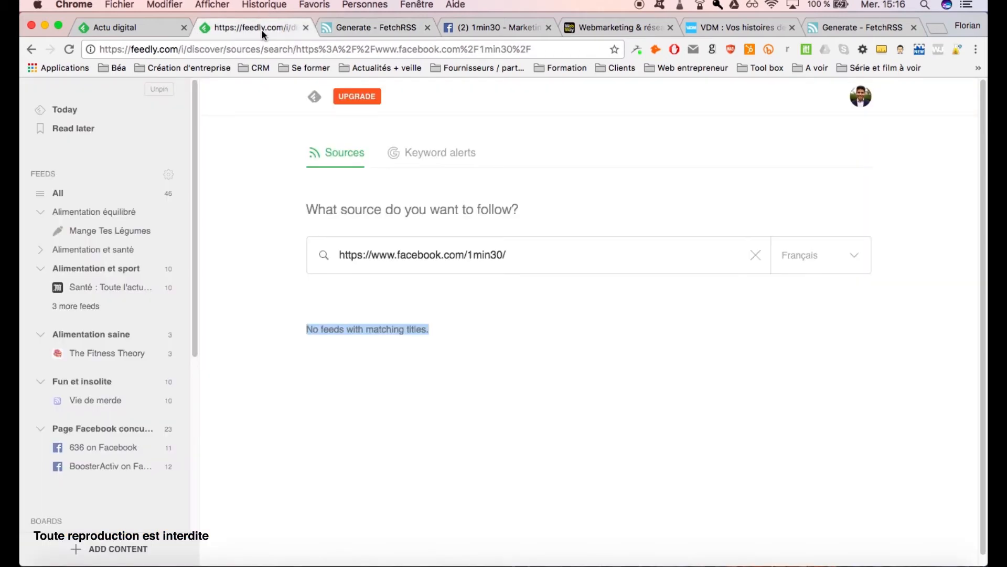
left_click_drag(508, 253, 285, 252)
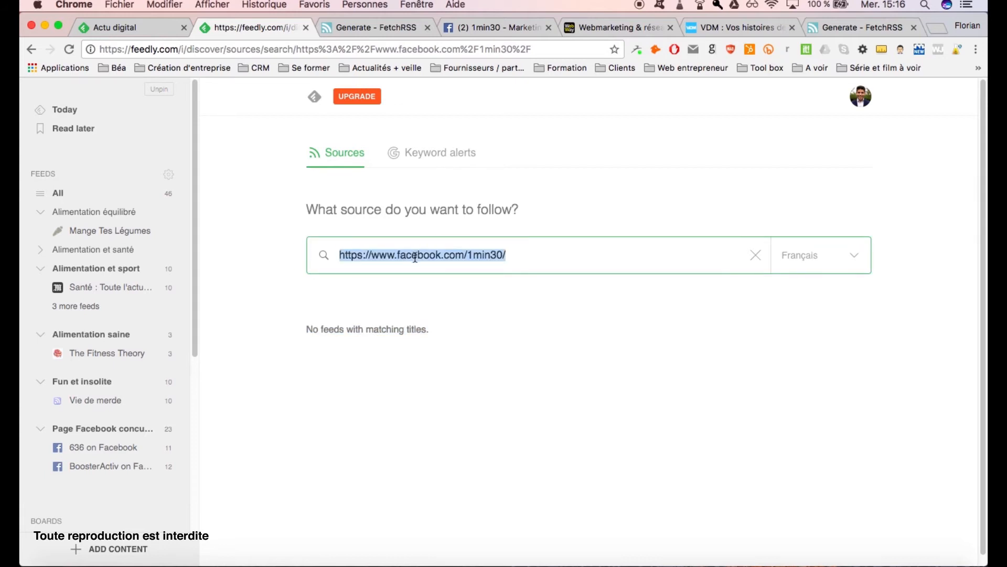
key("BackSpace")
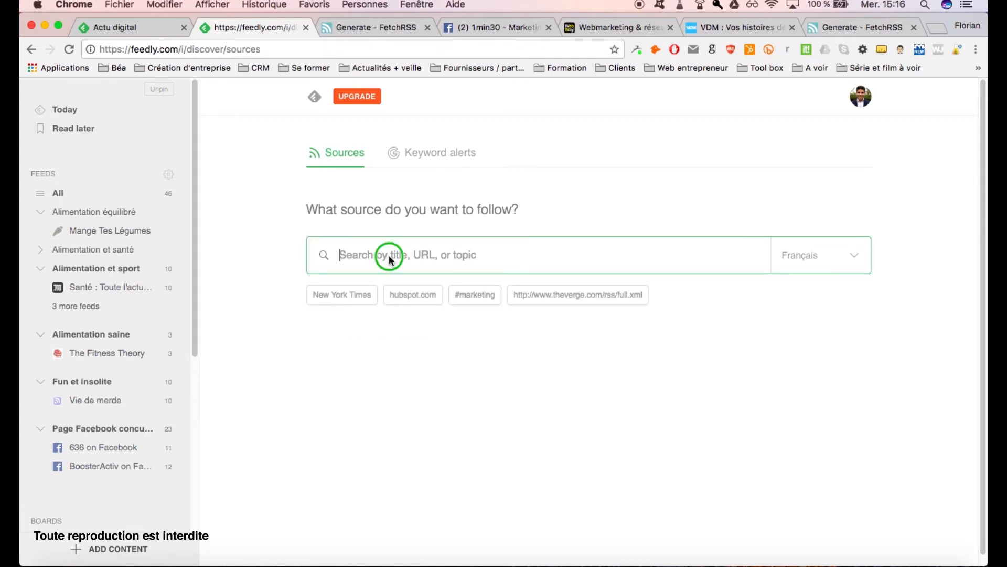
right_click(389, 255)
left_click(414, 319)
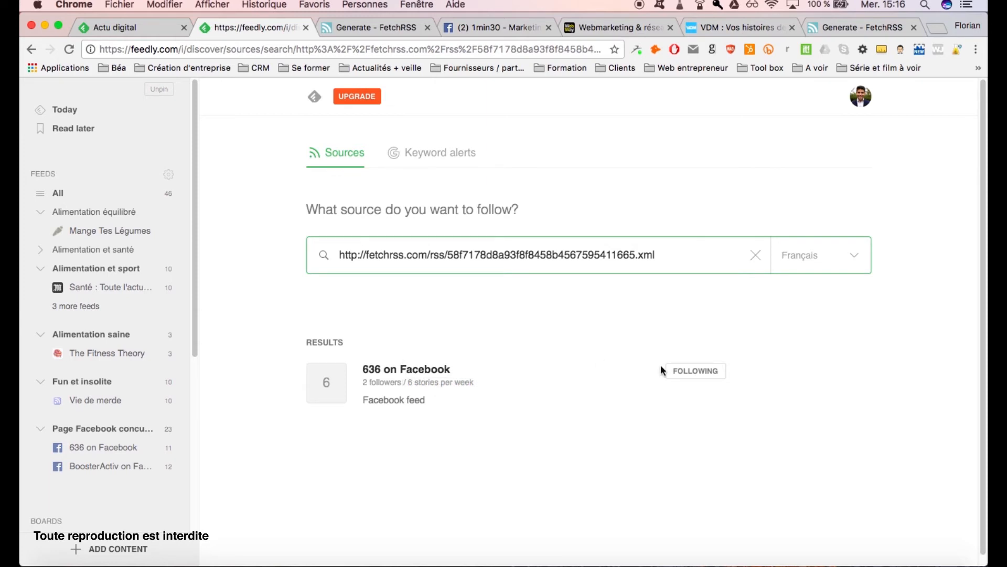
Add the 636 on Facebook feed to a new collection named Page Facebook concurrent
left_click(703, 374)
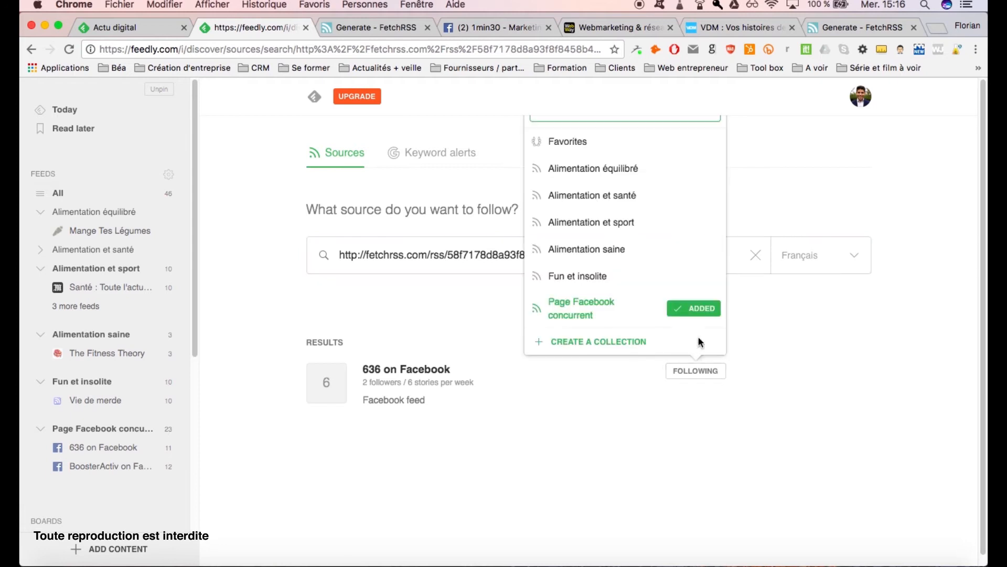
left_click(613, 342)
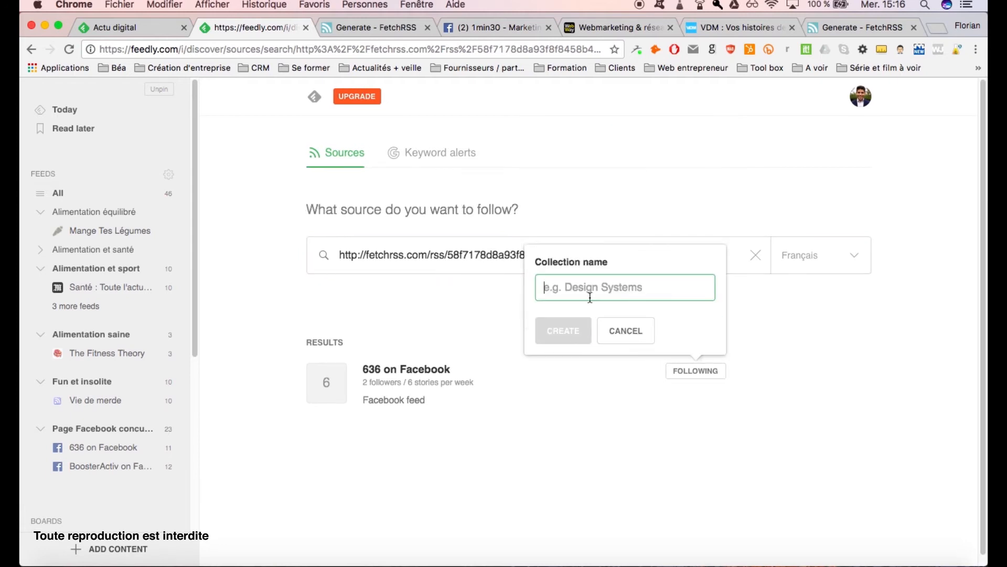
type("Pa")
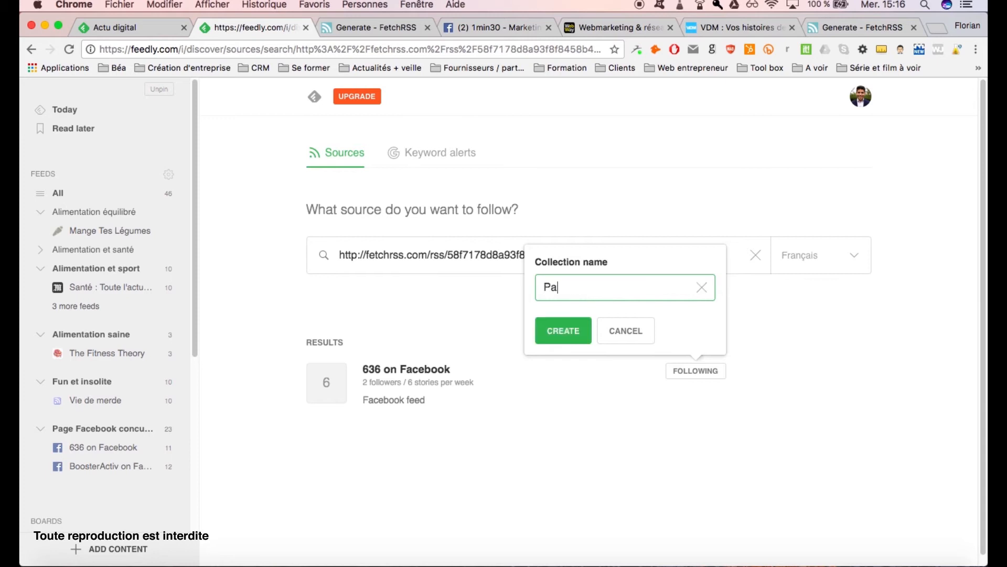
type("ge Facebook concurrent")
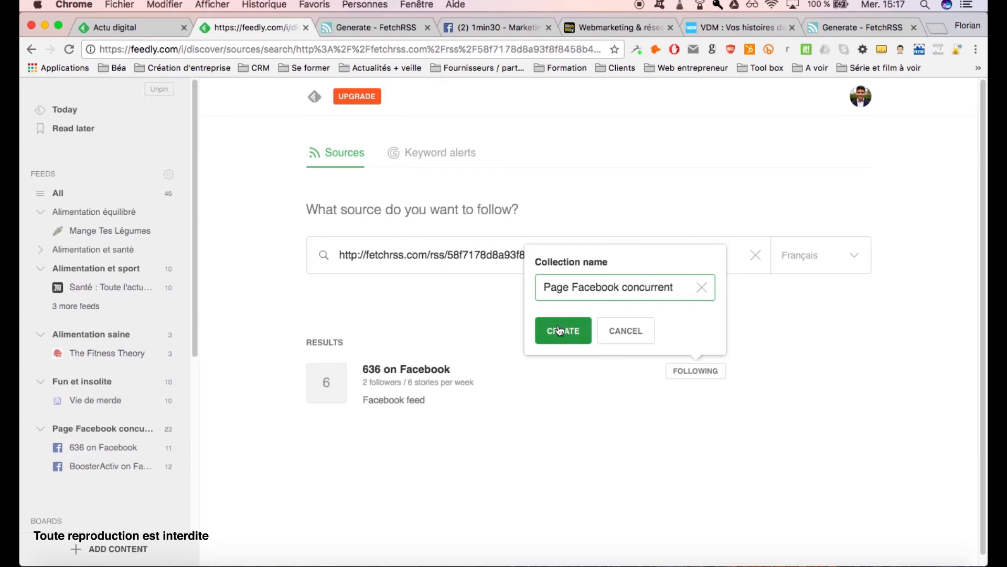
left_click(562, 330)
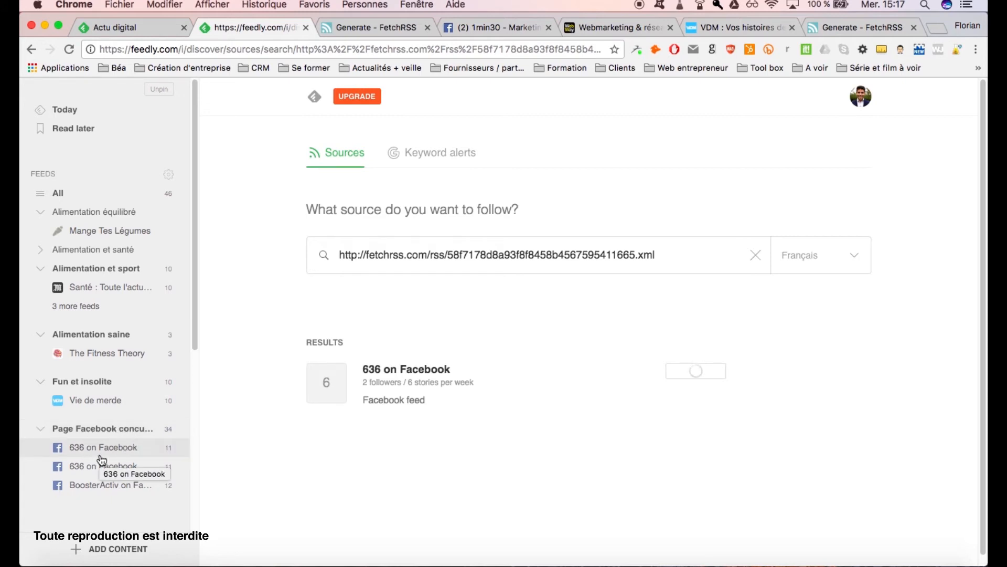
Browse the 636 on Facebook feed and view its post "Renforcer votre image professionnelle sur LinkedIn ?"
left_click(74, 450)
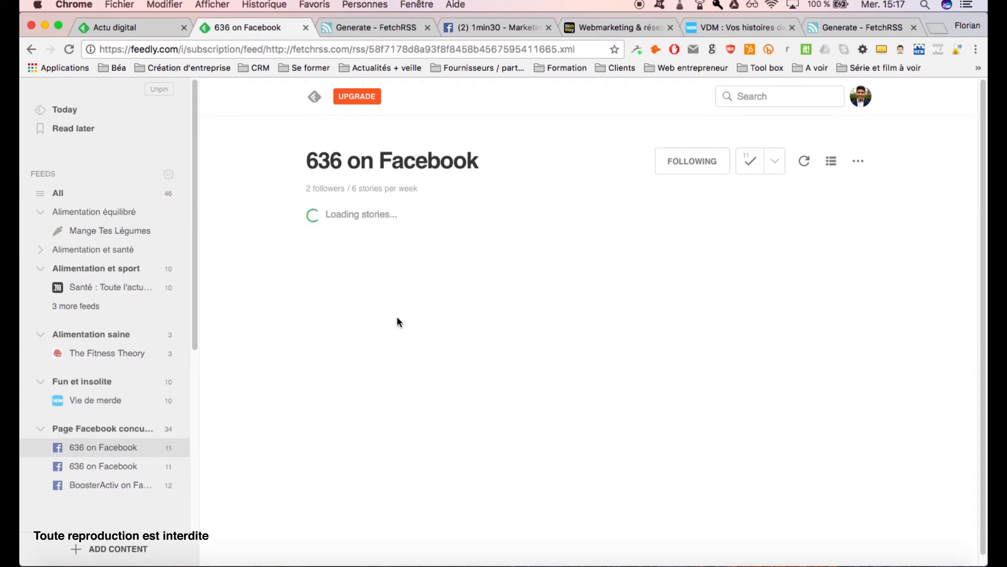
scroll(622, 389, "down", 20)
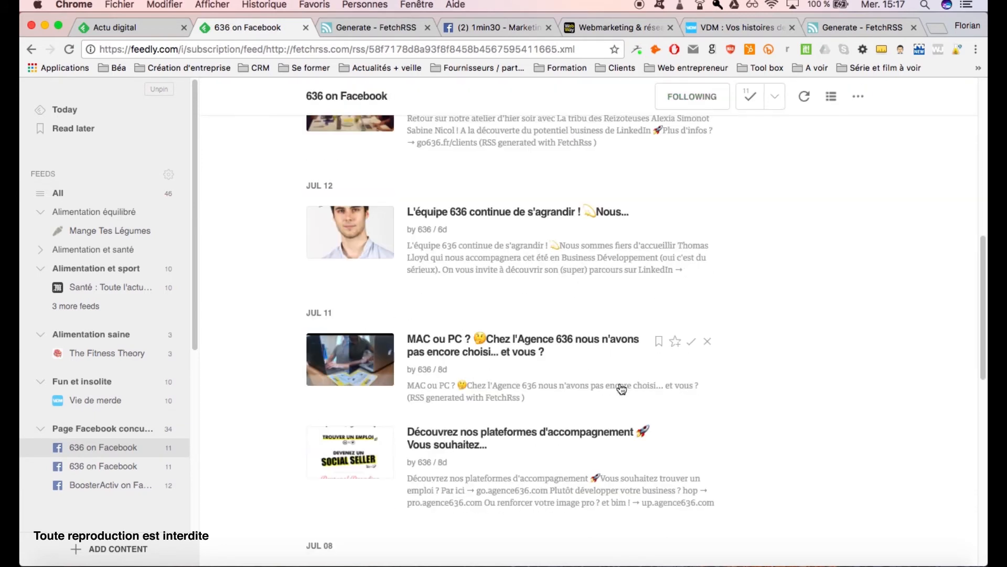
scroll(618, 382, "up", 20)
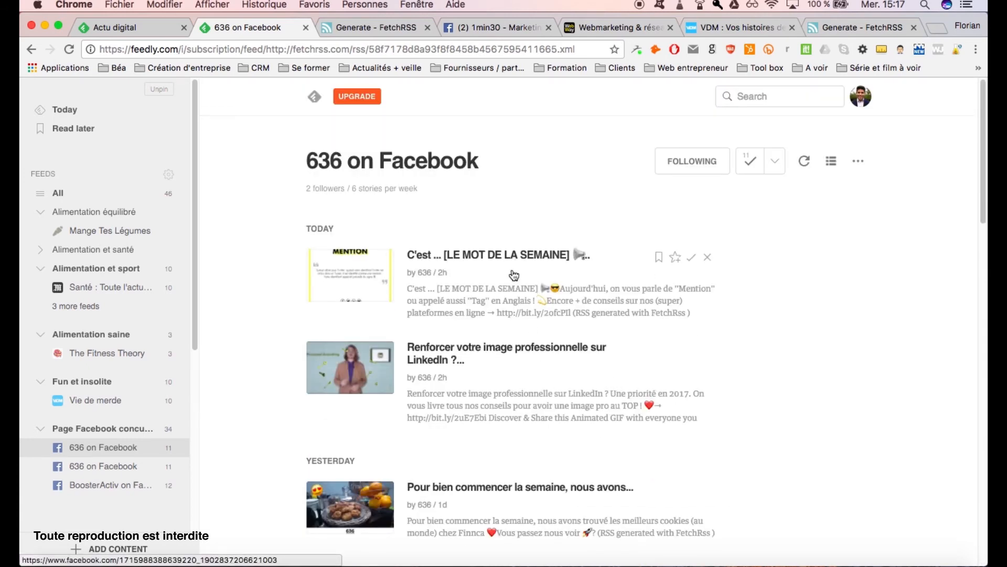
left_click(505, 349)
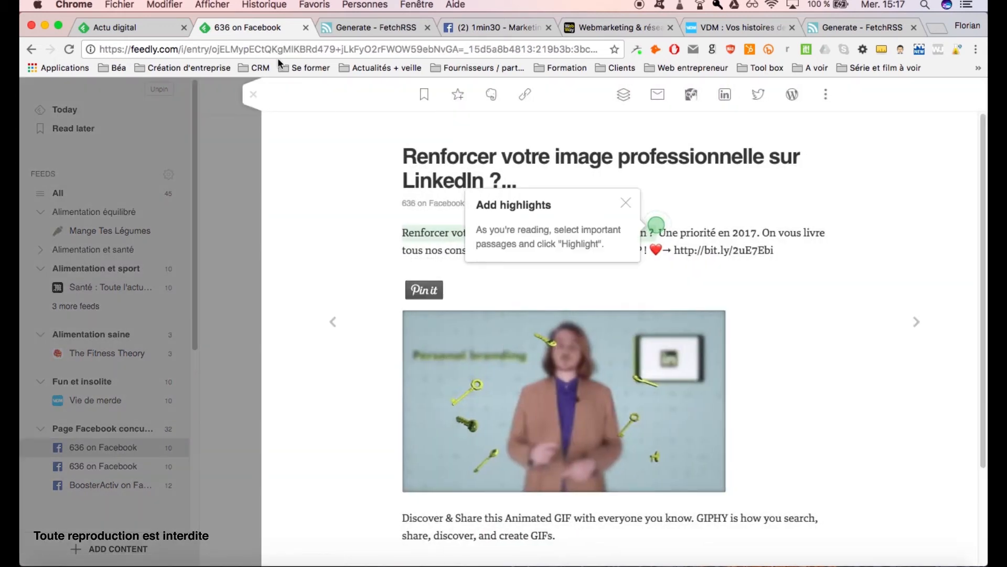
left_click(253, 94)
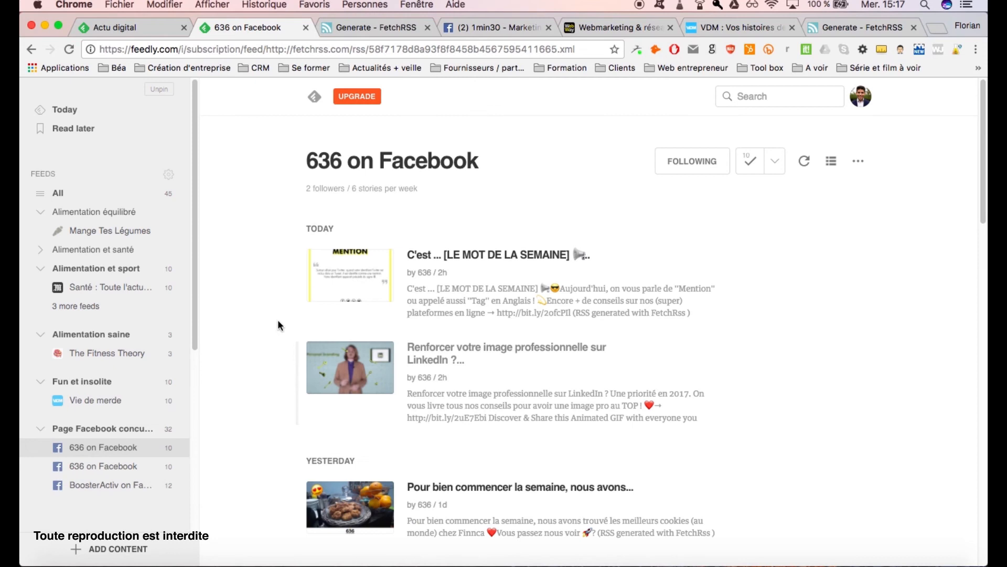
Browse the BoosterActiv on Facebook feed and view its post "Vous connaissez SHAPR"
left_click(123, 486)
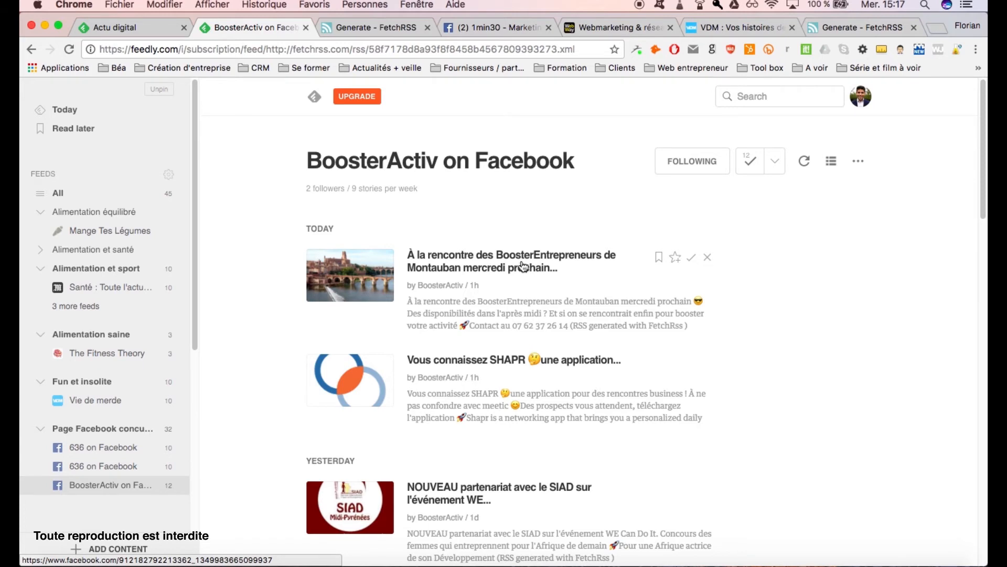
scroll(557, 362, "down", 6)
scroll(557, 362, "up", 4)
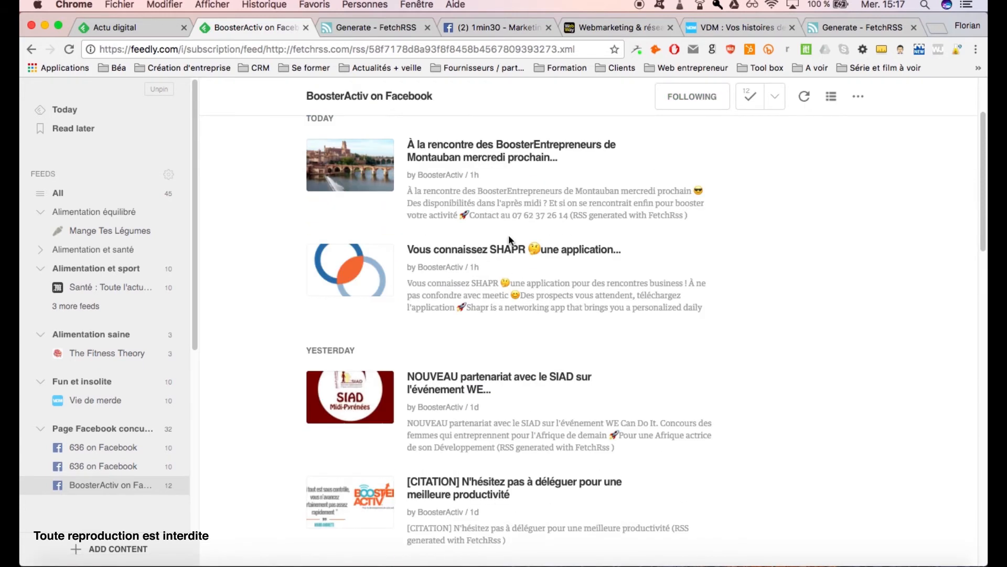
left_click(515, 247)
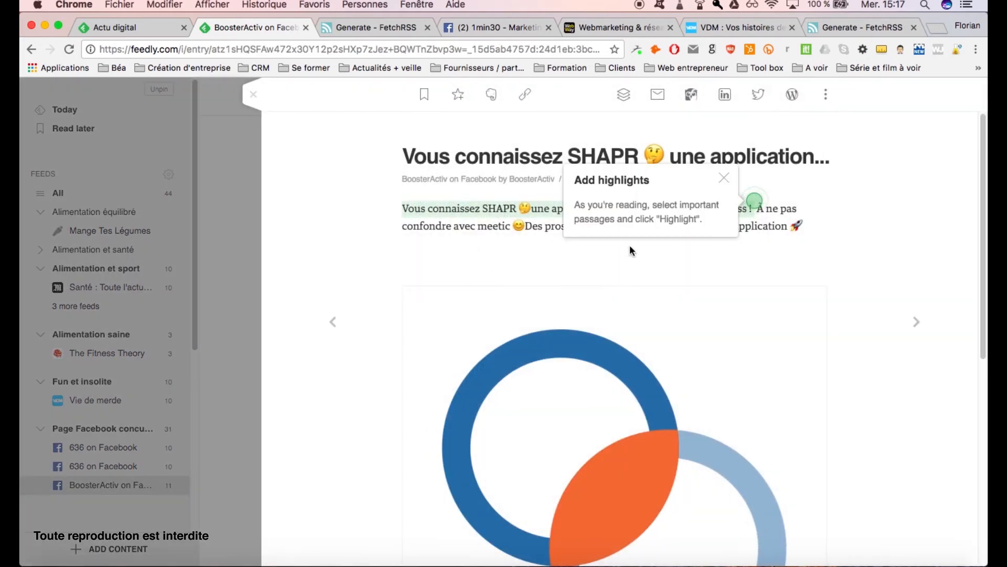
left_click(253, 95)
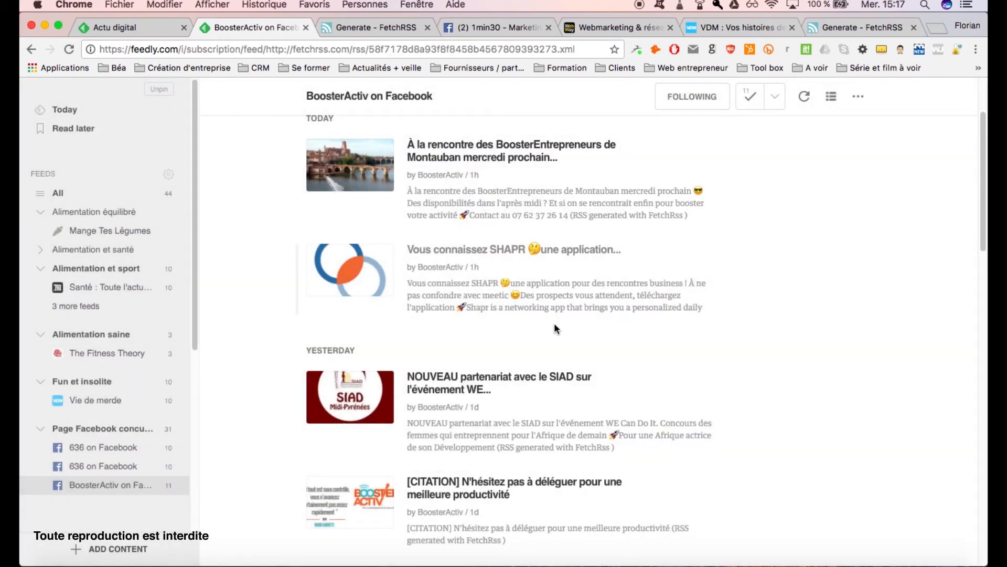
left_click(501, 28)
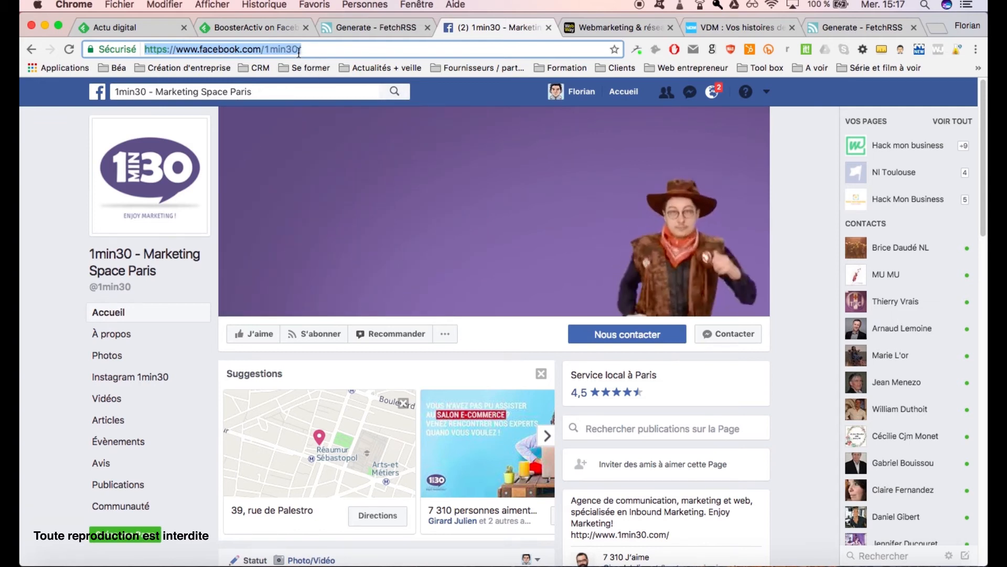
left_click(840, 27)
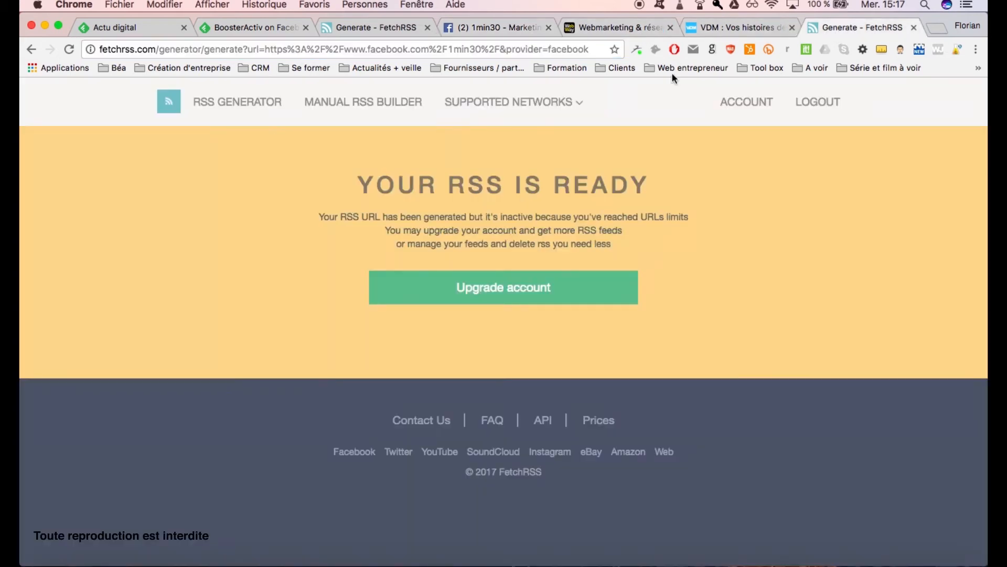
left_click(32, 50)
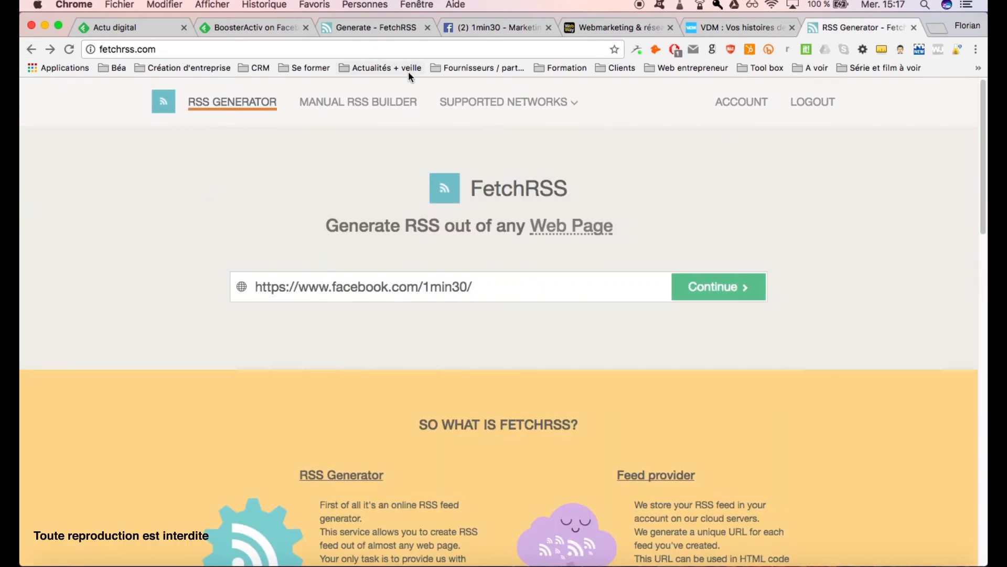
Copy the link address of the RSS feed FetchRSS generated for the agence636 Facebook page
left_click(321, 27)
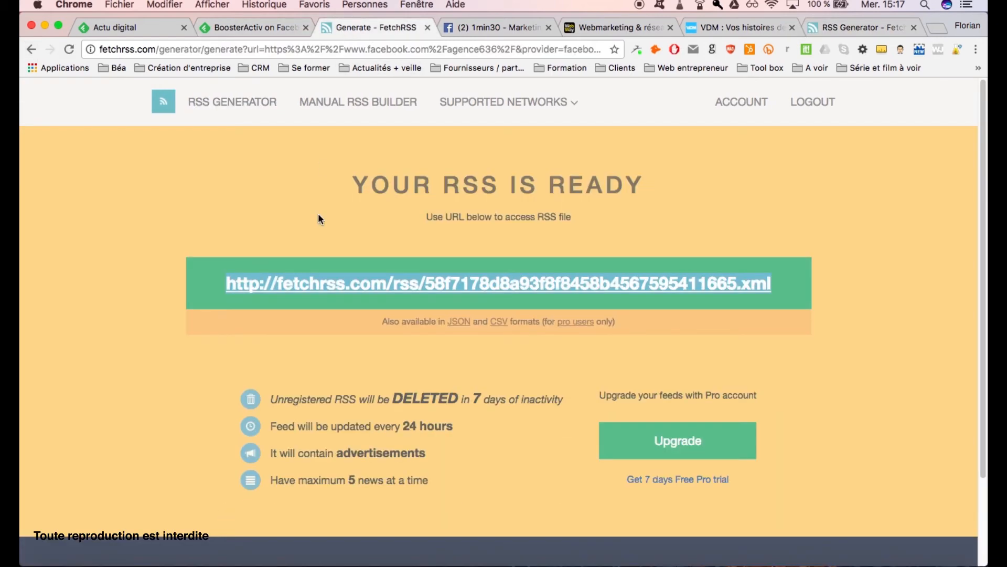
right_click(383, 288)
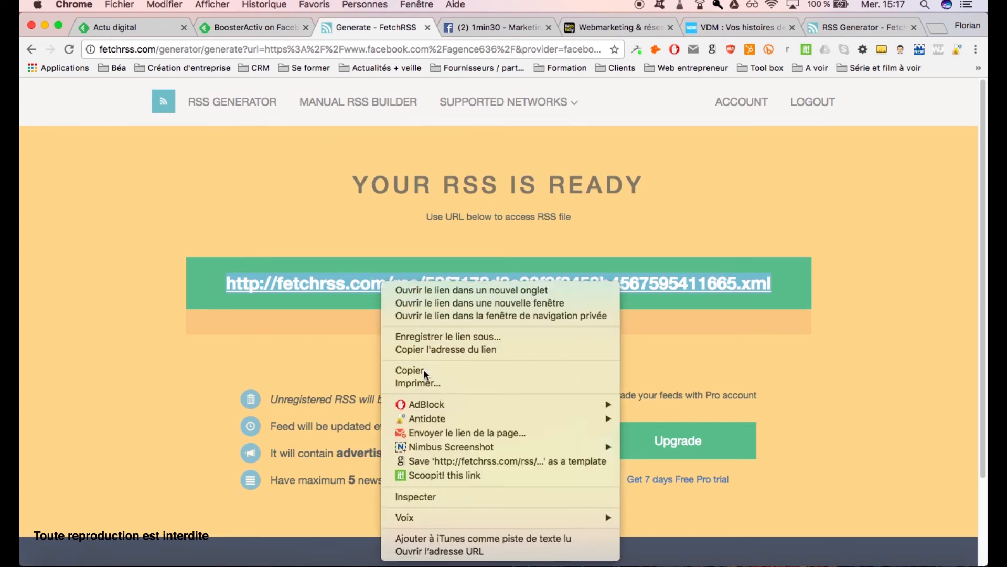
left_click(420, 348)
Switch to PowerPoint to review the three themes on the slide "Etape 1 : catégoriser les informations", and return to Feedly
left_click(263, 28)
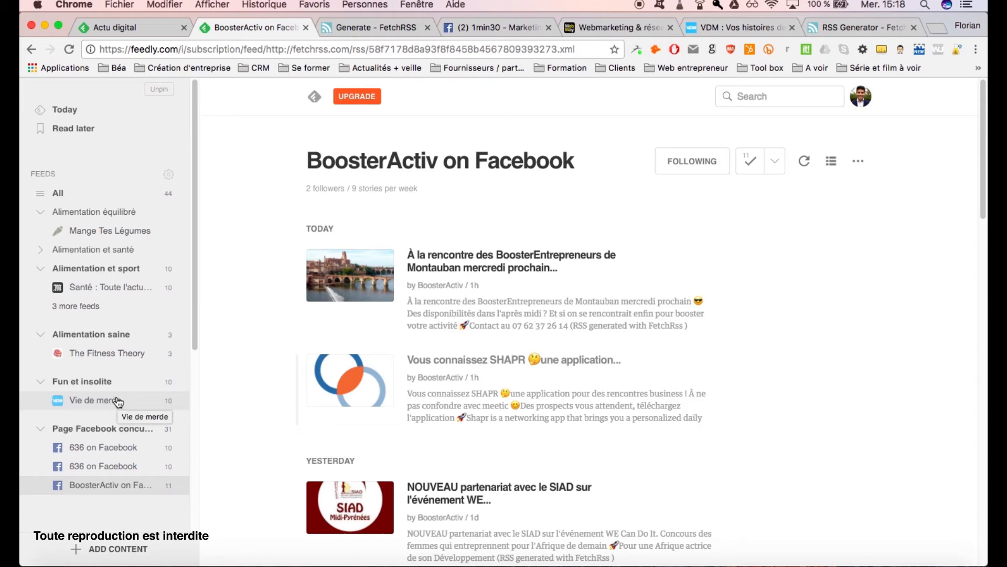
left_click(898, 557)
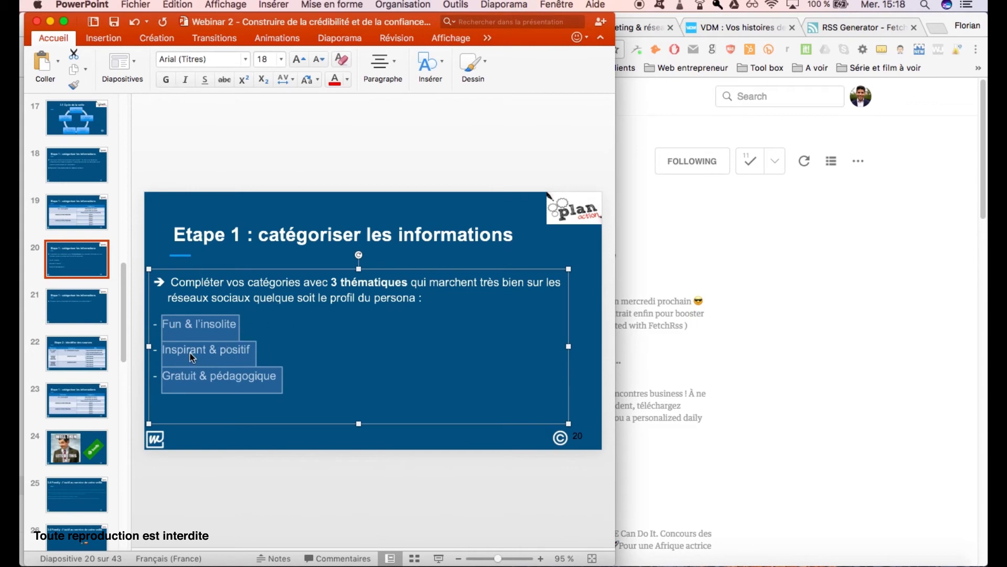
left_click(51, 22)
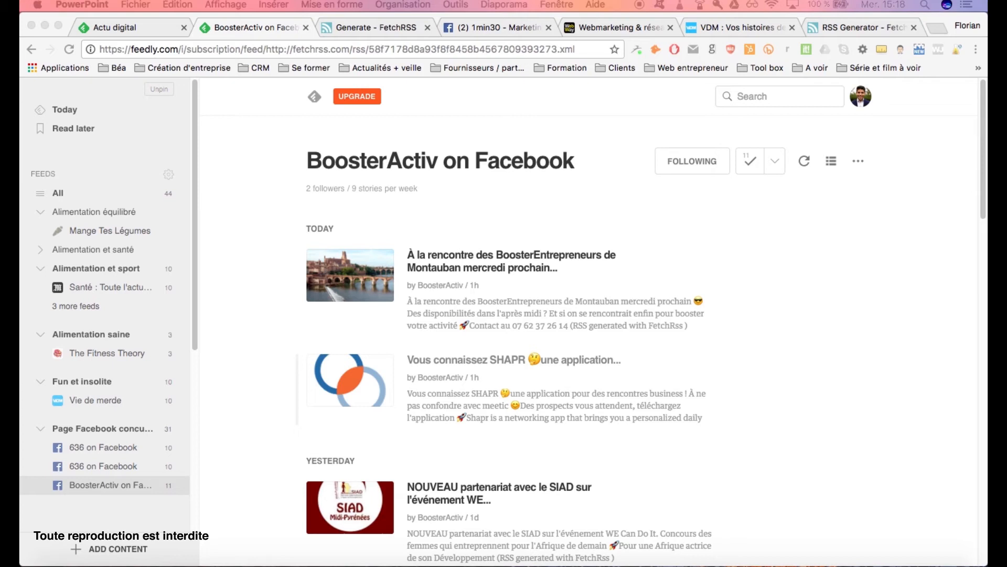
Collapse all the expanded feed collections, from Alimentation équilibré to the competitors' Facebook pages
left_click(41, 335)
left_click(40, 334)
left_click(40, 352)
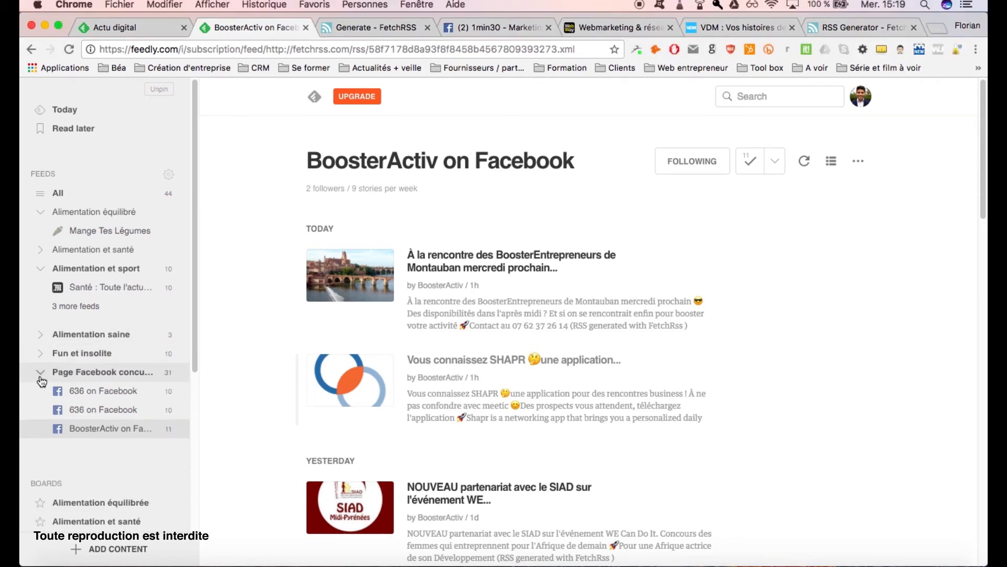
left_click(41, 372)
left_click(40, 269)
left_click(41, 212)
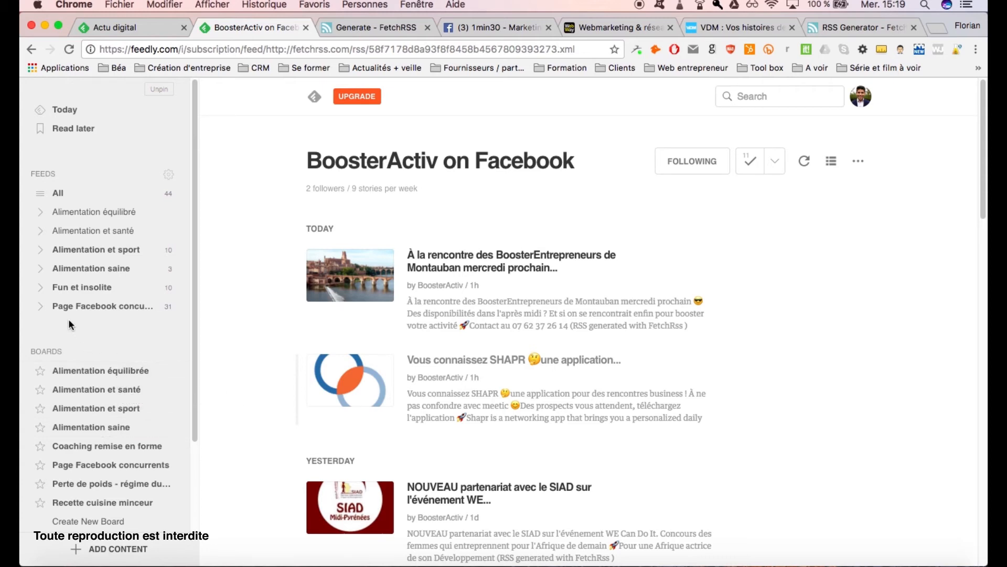
Save the 636 on Facebook post "C'est ... [LE MOT DE LA SEMAINE]" to a new board named Page Facebook concurrent
left_click(40, 308)
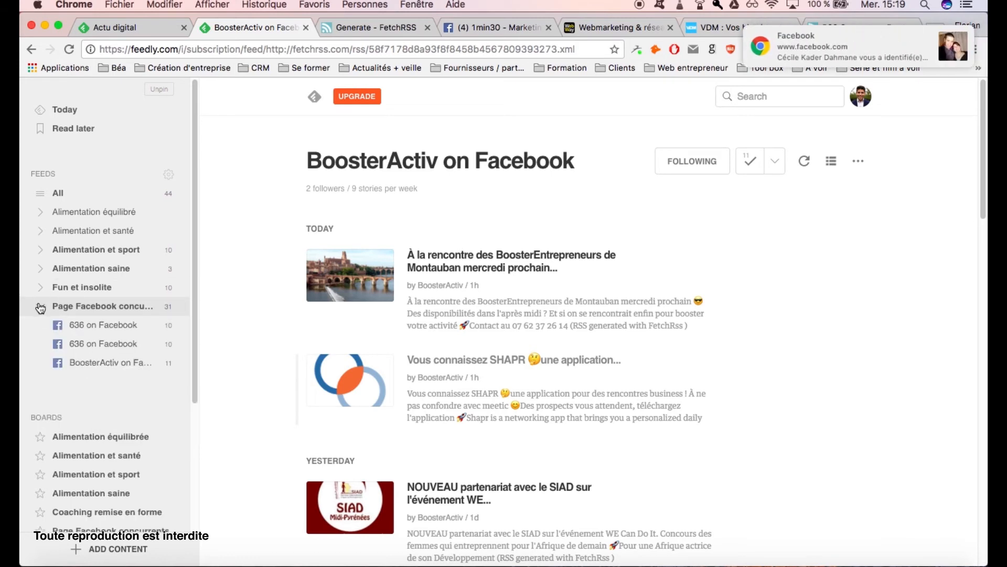
left_click(136, 330)
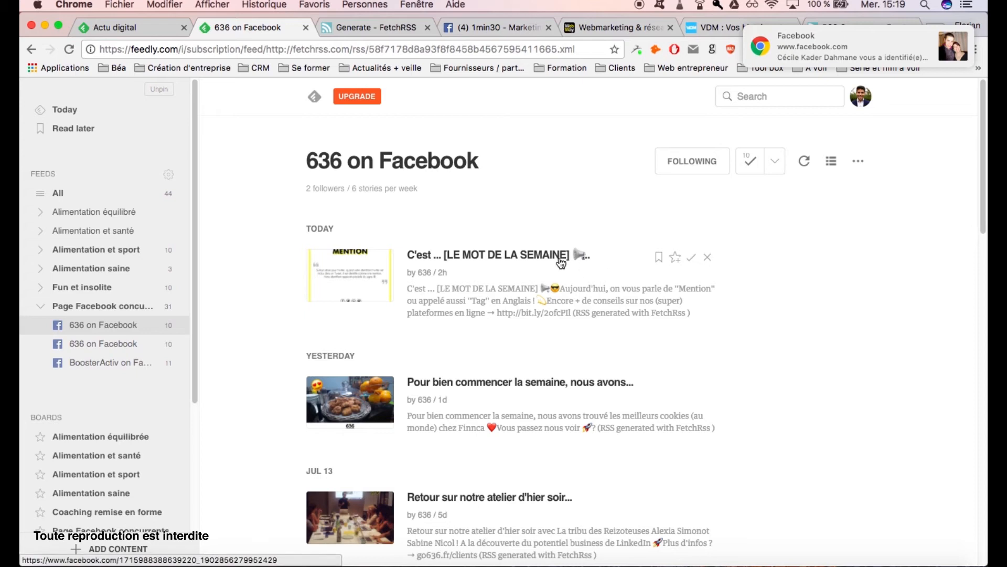
left_click(679, 260)
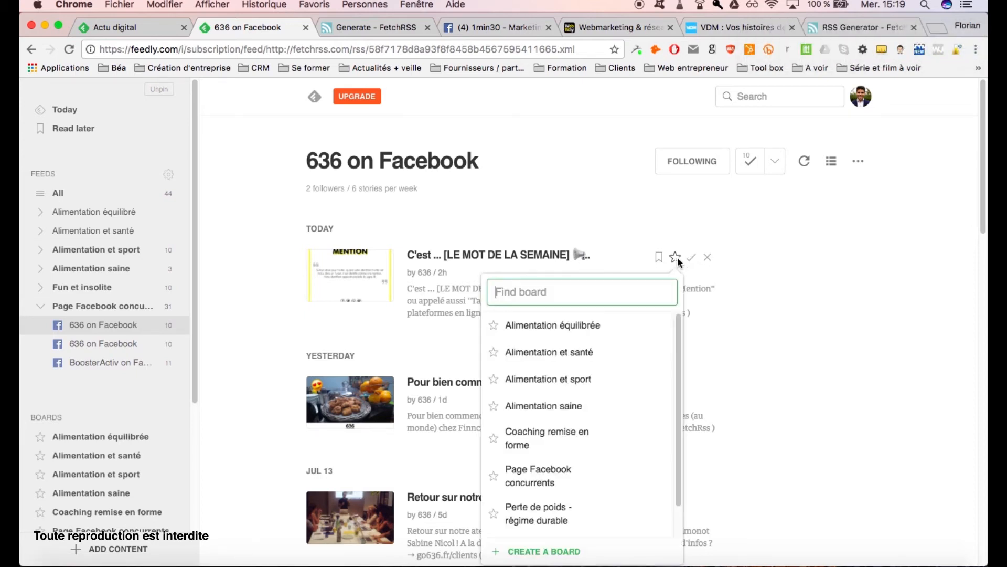
mouse_move(566, 327)
left_click(546, 551)
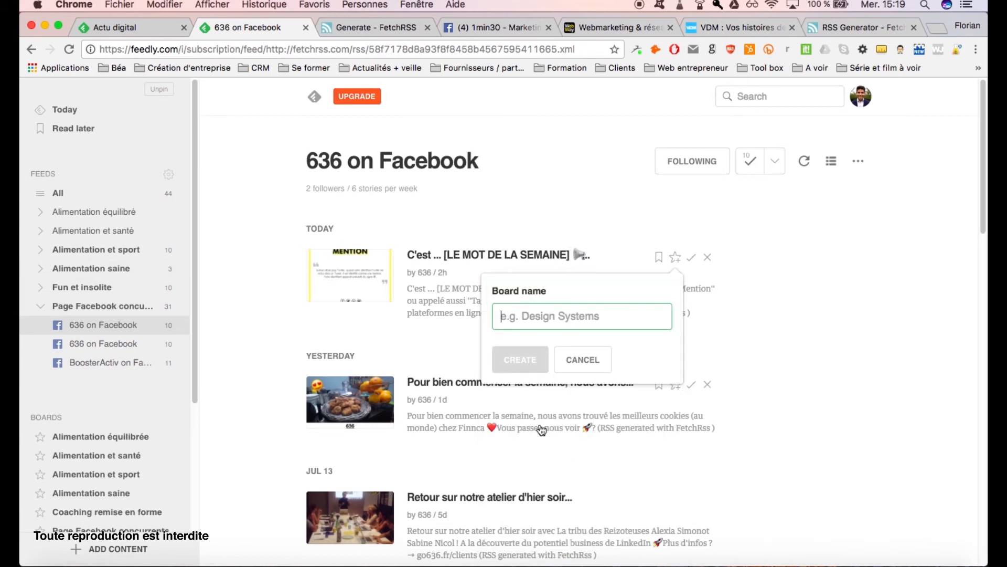
type("Face")
key("BackSpace")
key("BackSpace")
key("BackSpace")
key("BackSpace")
type("Page Fa")
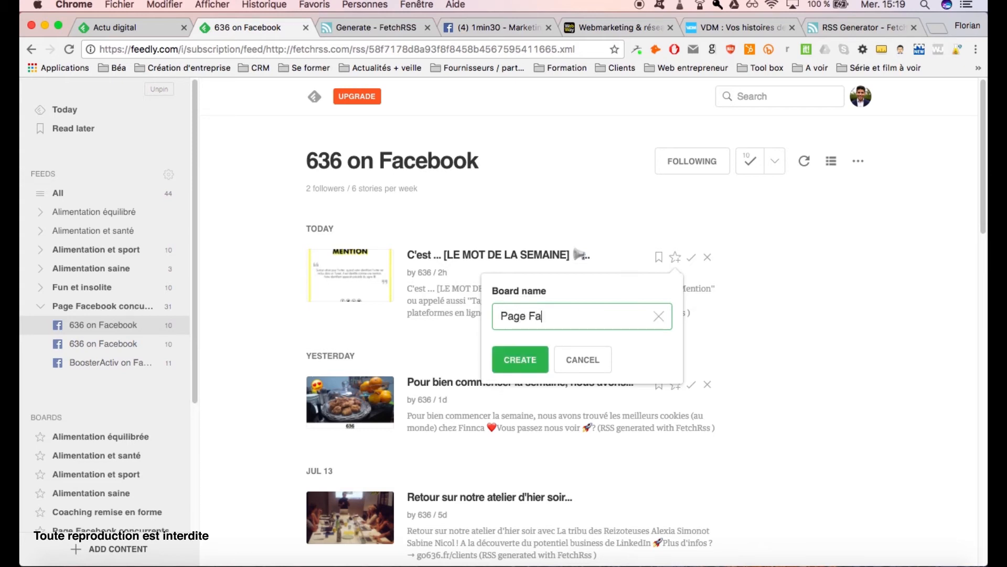
type("cebook concurrent")
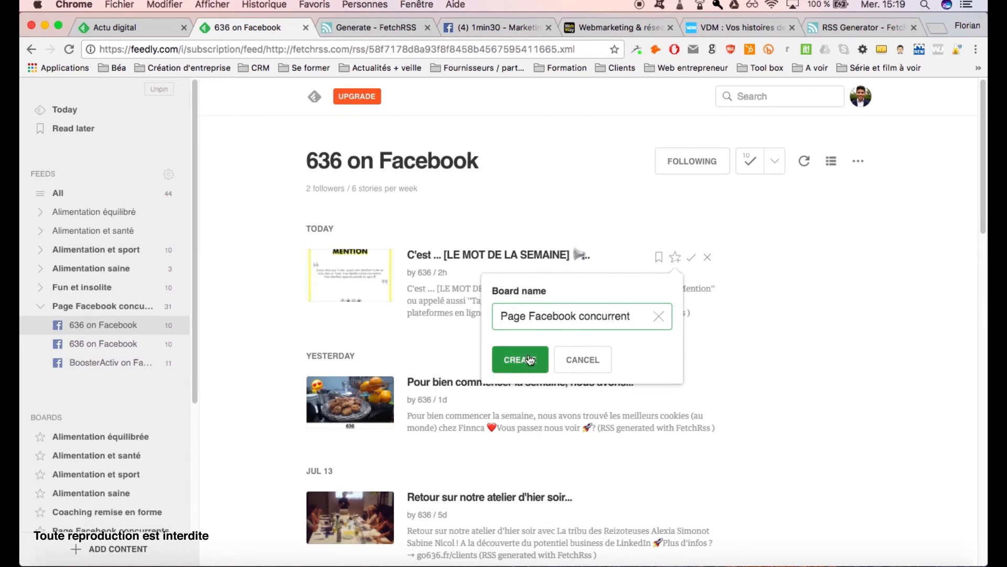
key("Return")
scroll(133, 467, "down", 5)
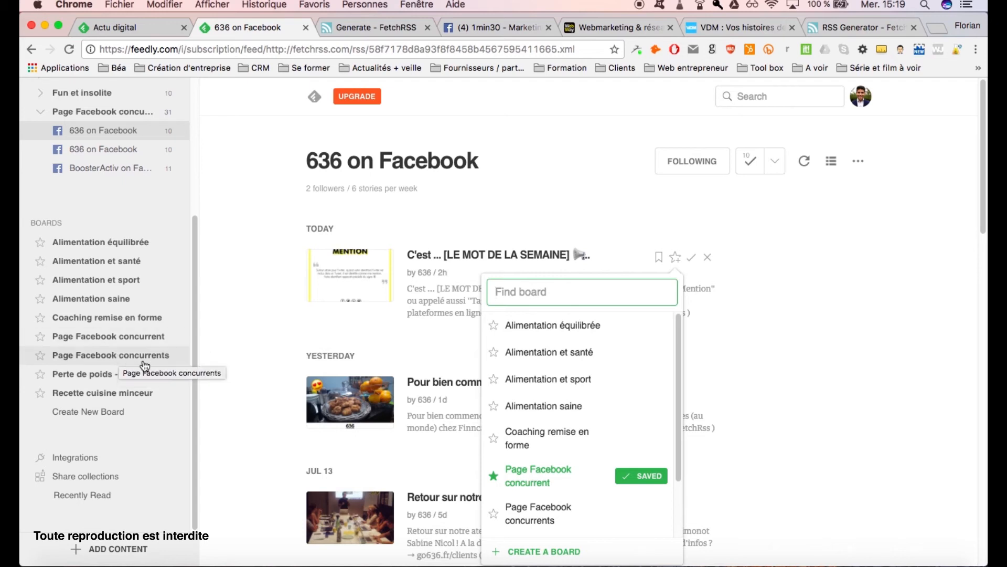
left_click(314, 311)
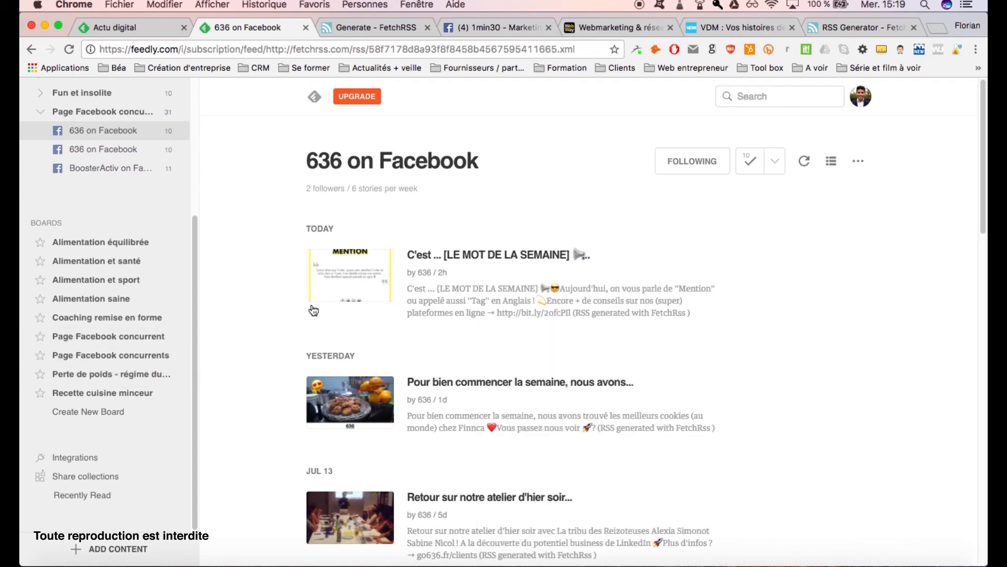
Save the same 636 post to the existing board Page Facebook concurrents as well and open that board
left_click(676, 258)
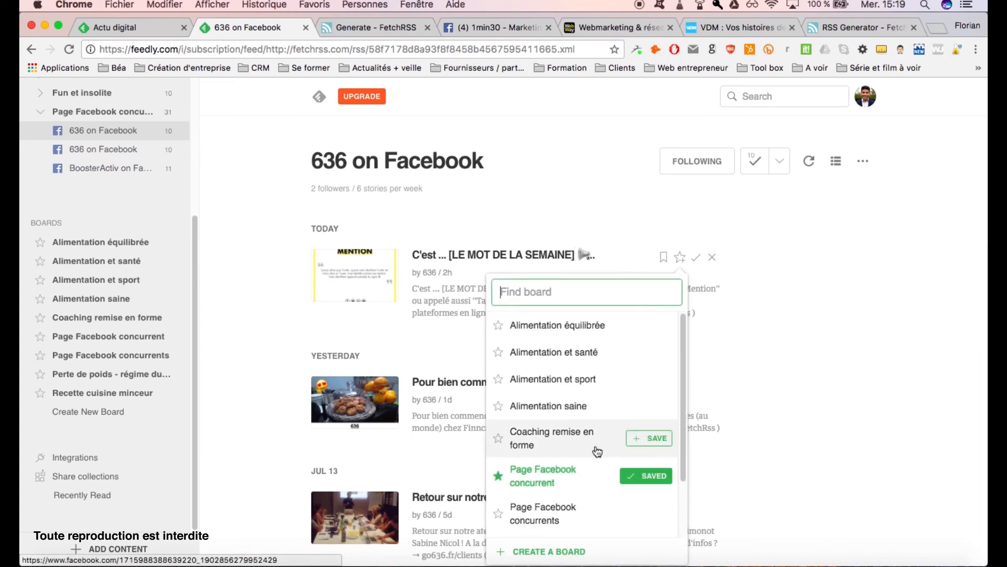
scroll(567, 472, "down", 1)
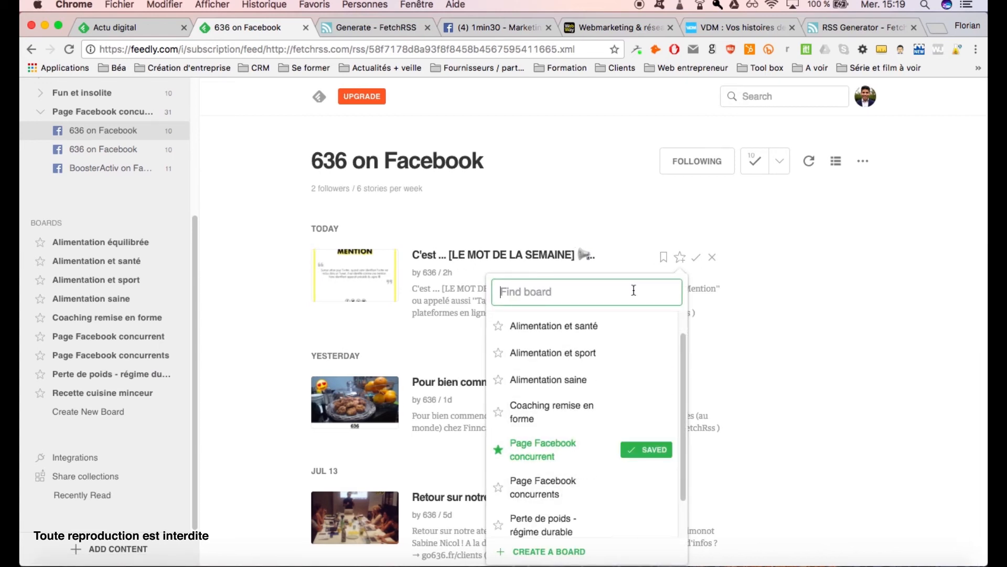
mouse_move(591, 497)
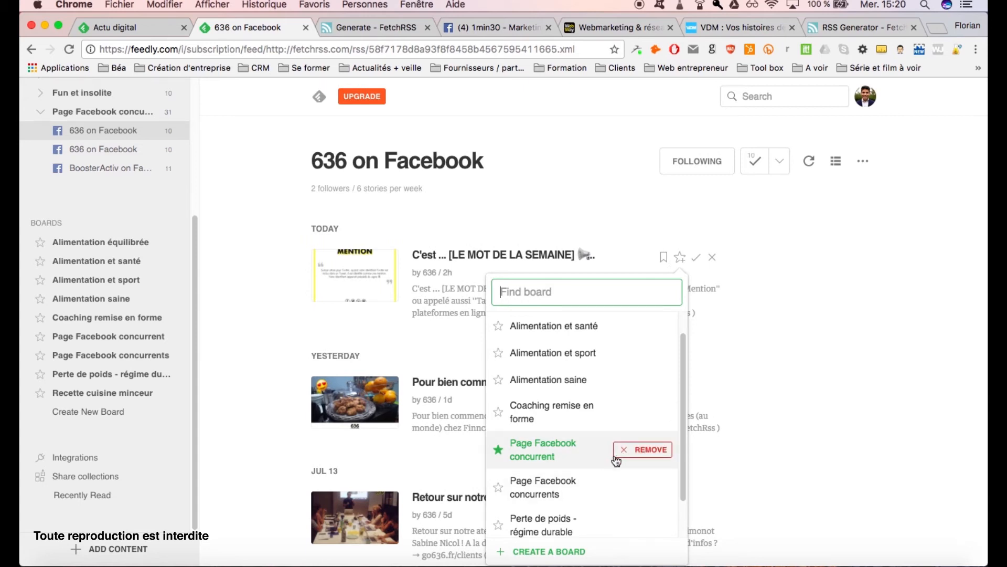
left_click(645, 488)
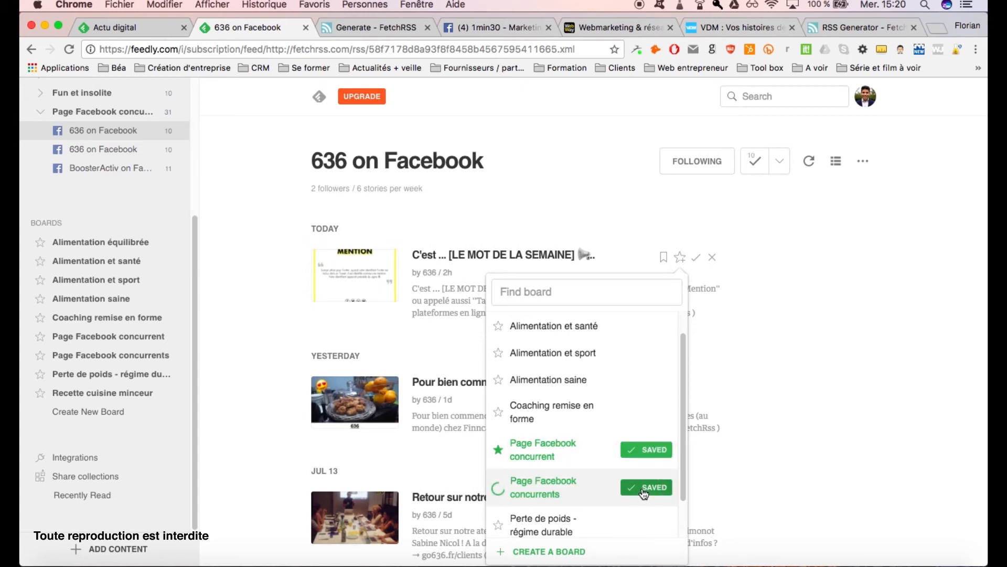
left_click(140, 361)
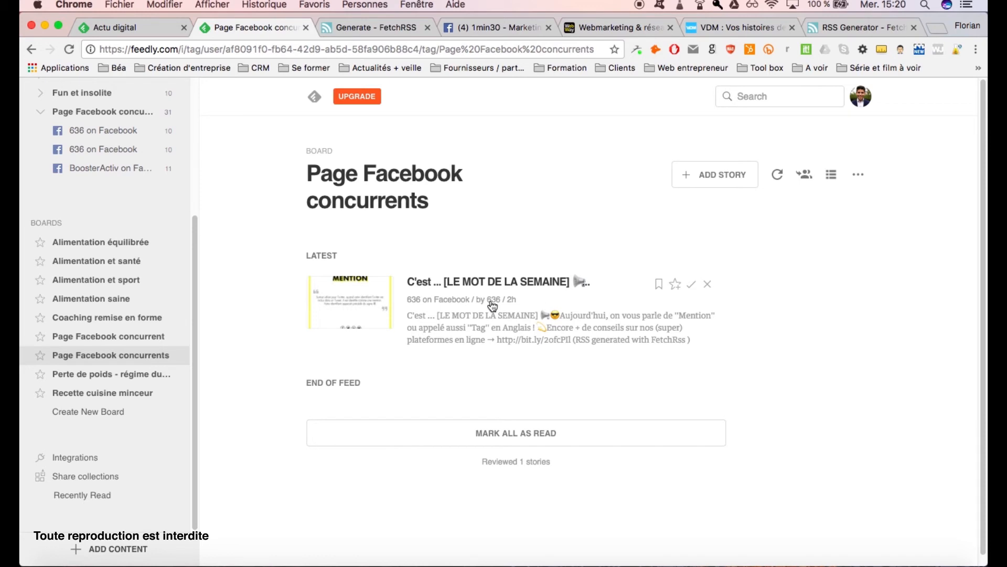
Collapse the competitors' Facebook pages collection and compare the list of feeds with the list of boards
scroll(160, 329, "up", 5)
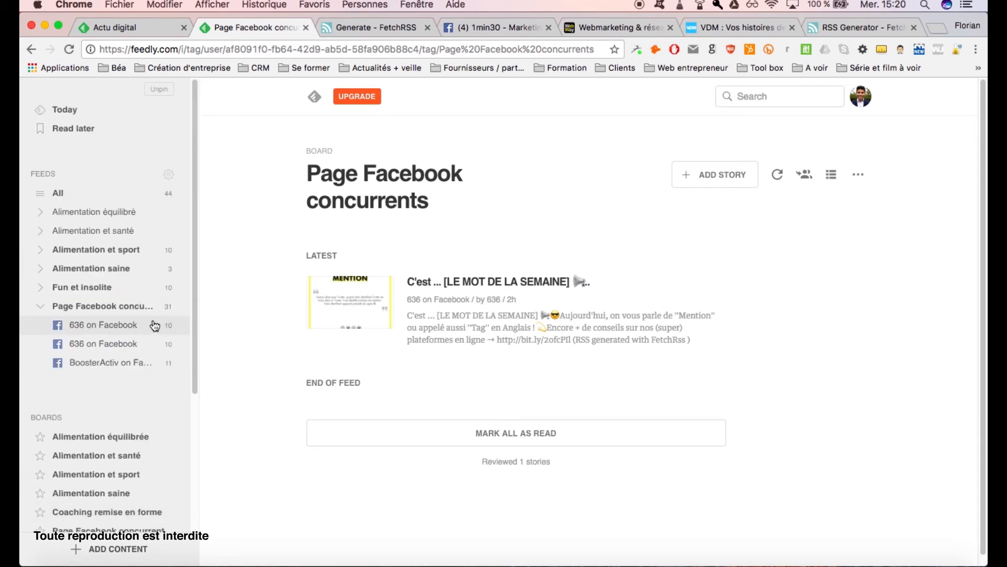
left_click(40, 306)
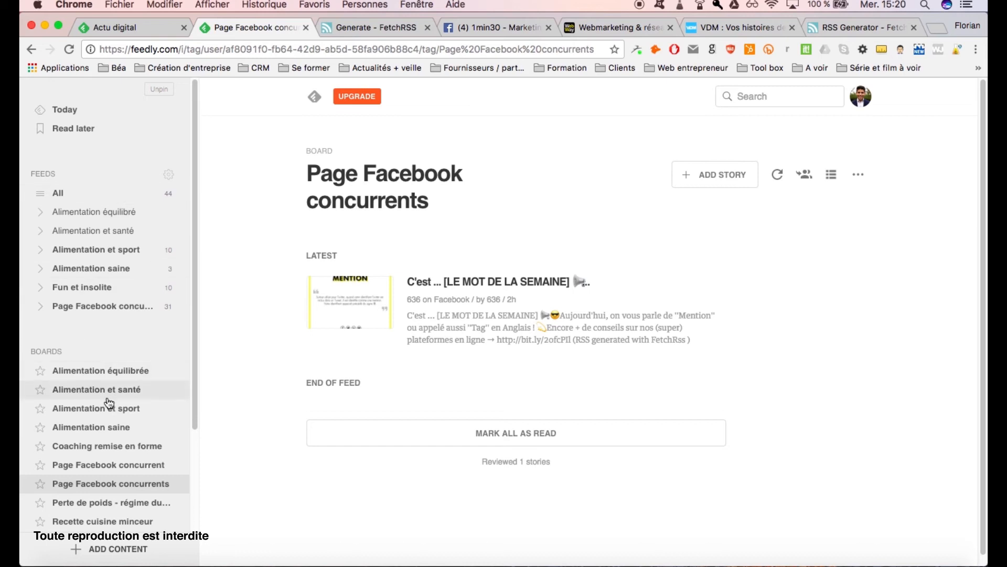
scroll(80, 367, "down", 5)
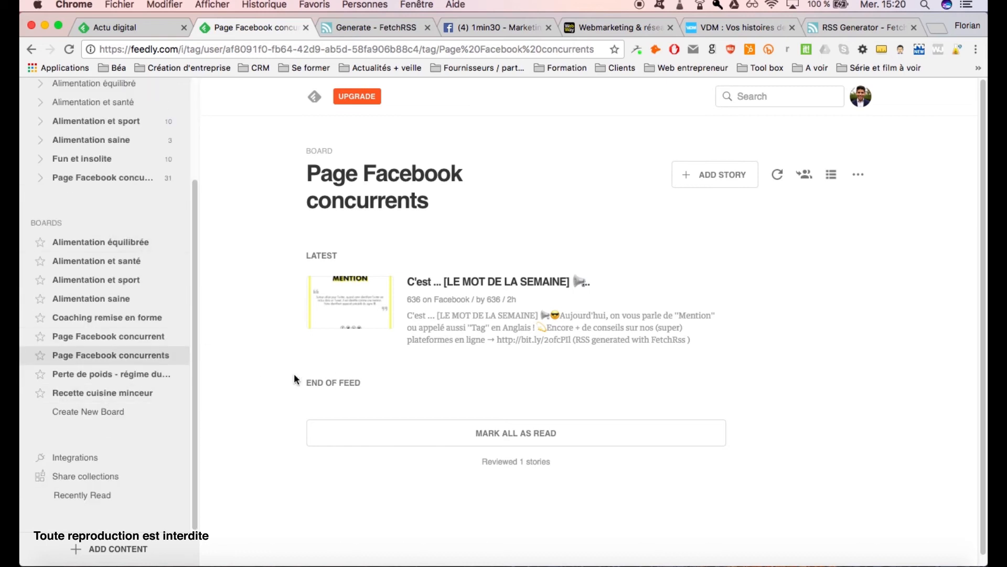
scroll(140, 349, "up", 3)
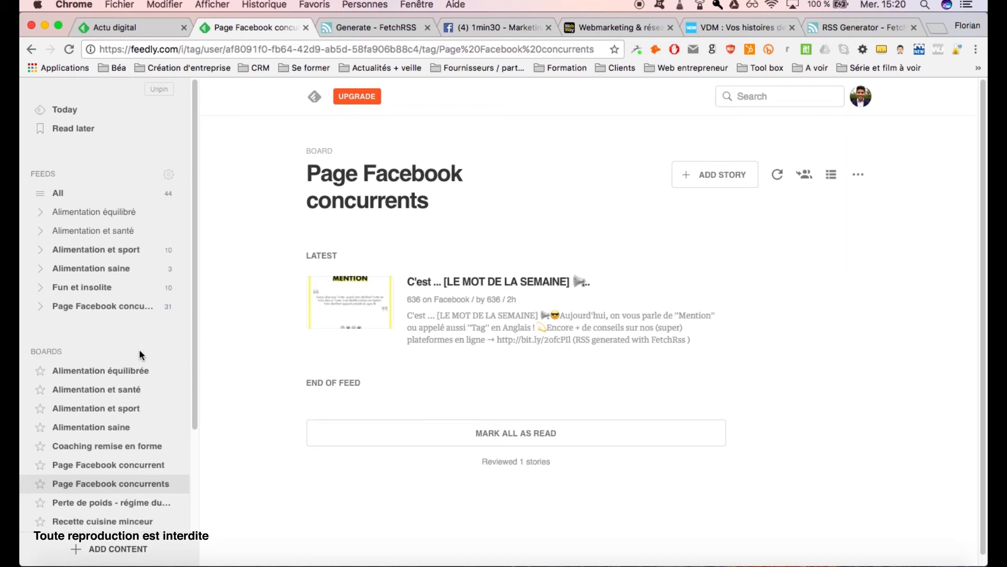
Dismiss the first most popular story in the Vie de merde feed, and collapse the Fun et insolite collection
left_click(43, 288)
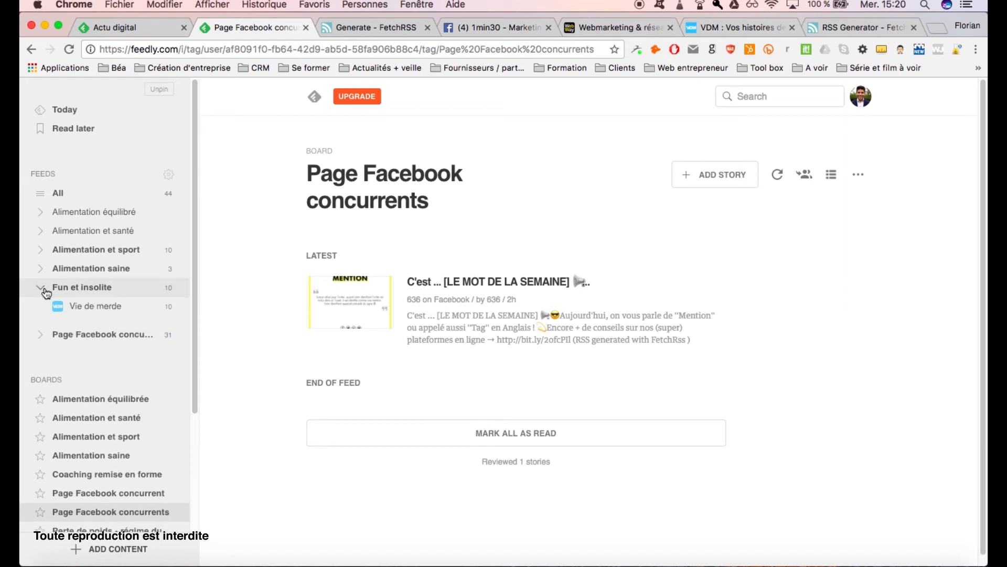
left_click(105, 307)
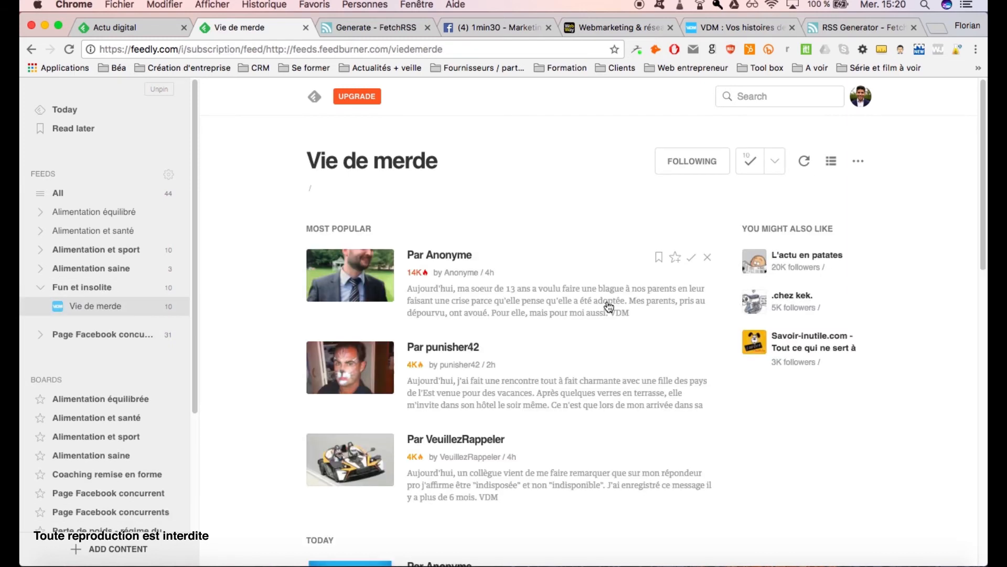
left_click(707, 257)
mouse_move(677, 262)
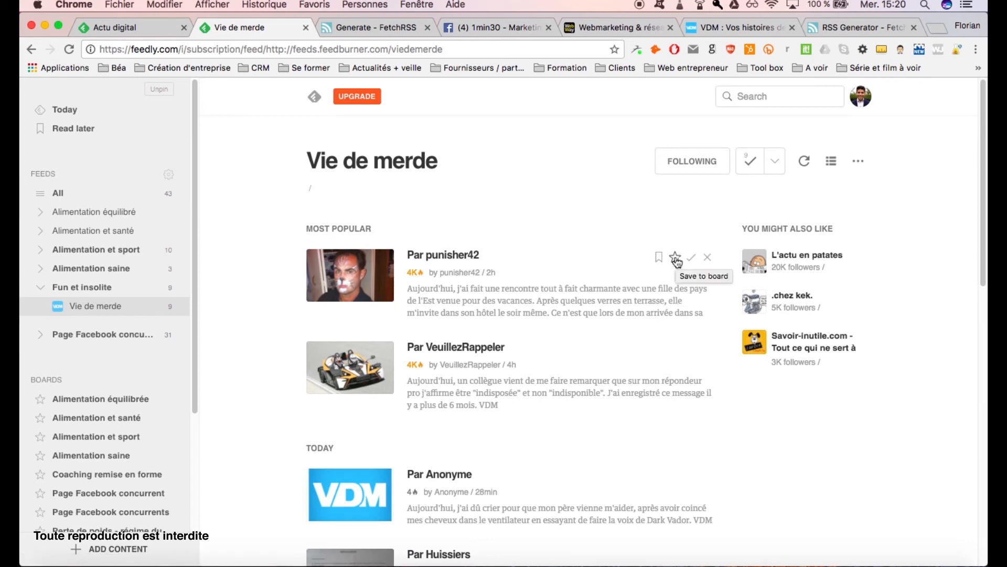
scroll(99, 338, "down", 3)
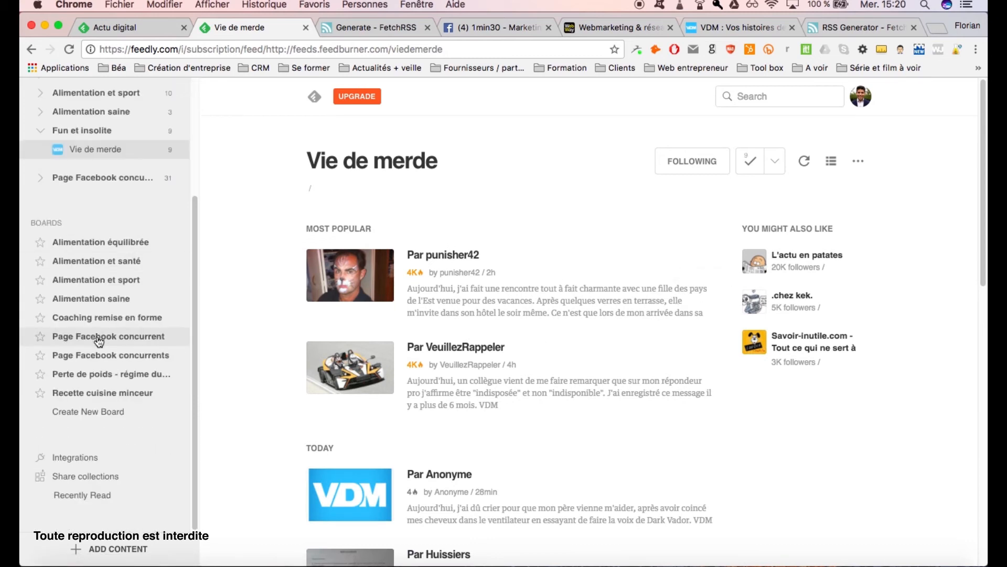
scroll(78, 314, "up", 3)
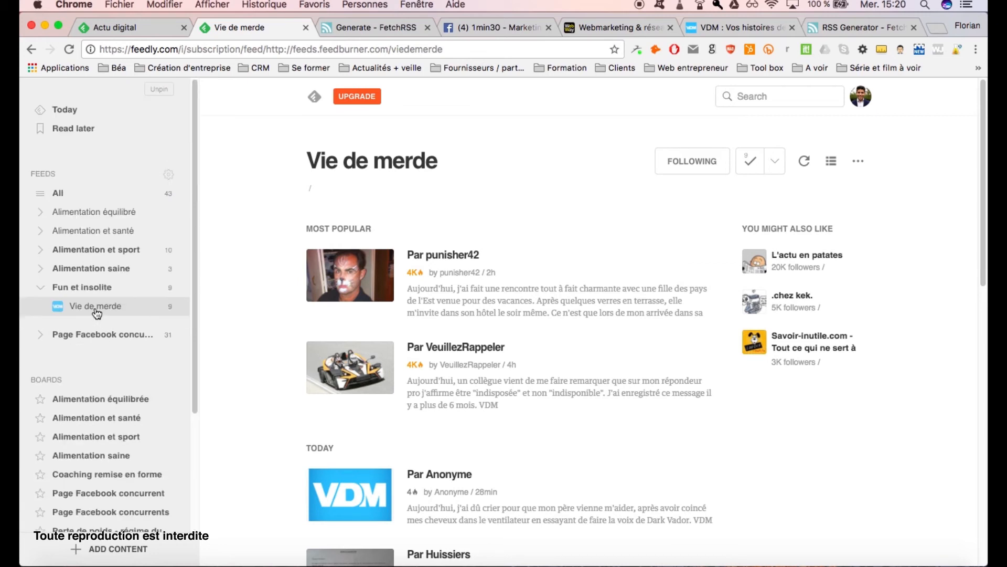
left_click(41, 287)
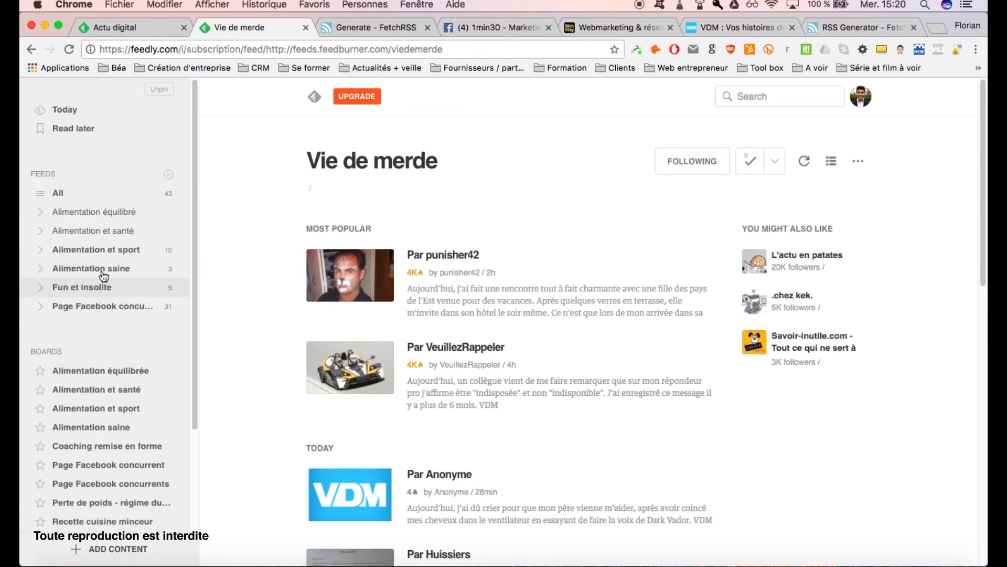
Save the Mange Tes Légumes article "Mes 3 compléments indispensables : Magnésium, Vitamine D & Oméga 3" to the Alimentation équilibrée board
left_click(44, 214)
left_click(108, 229)
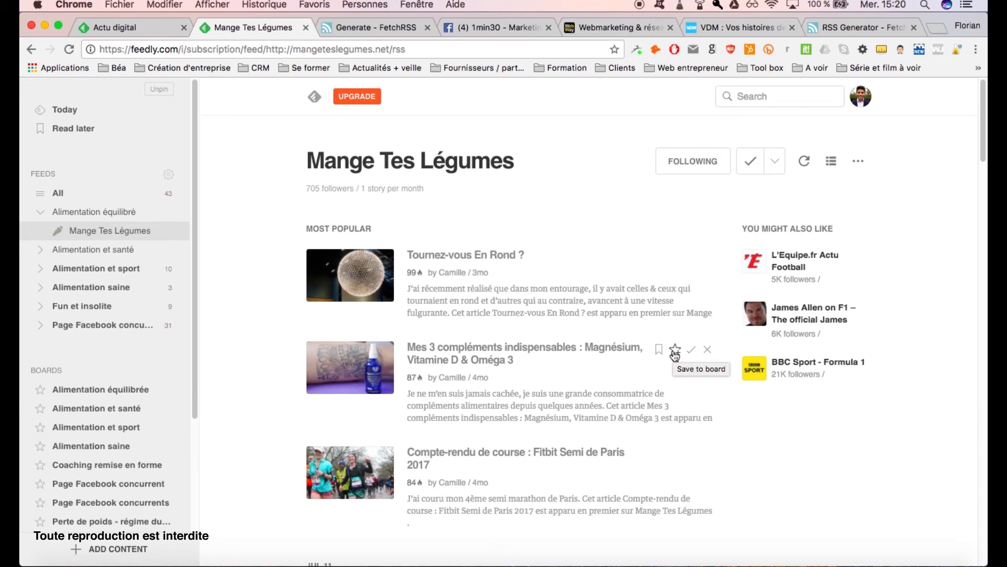
left_click(675, 350)
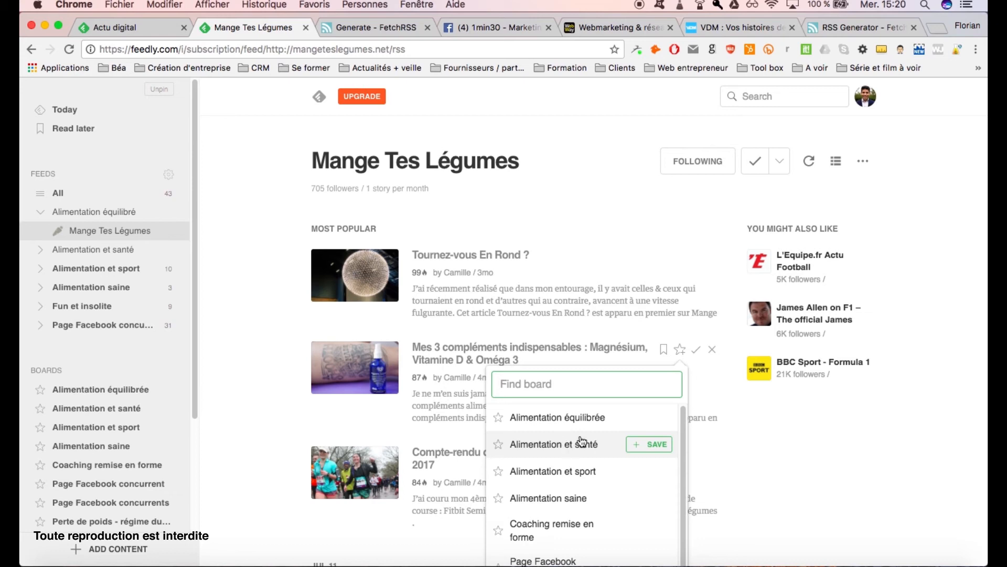
left_click(644, 420)
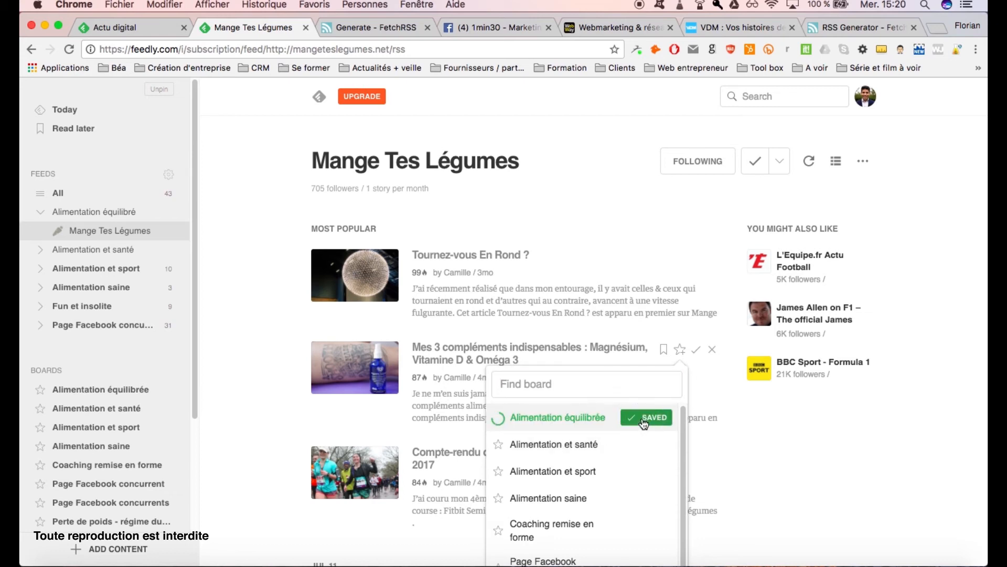
left_click(250, 336)
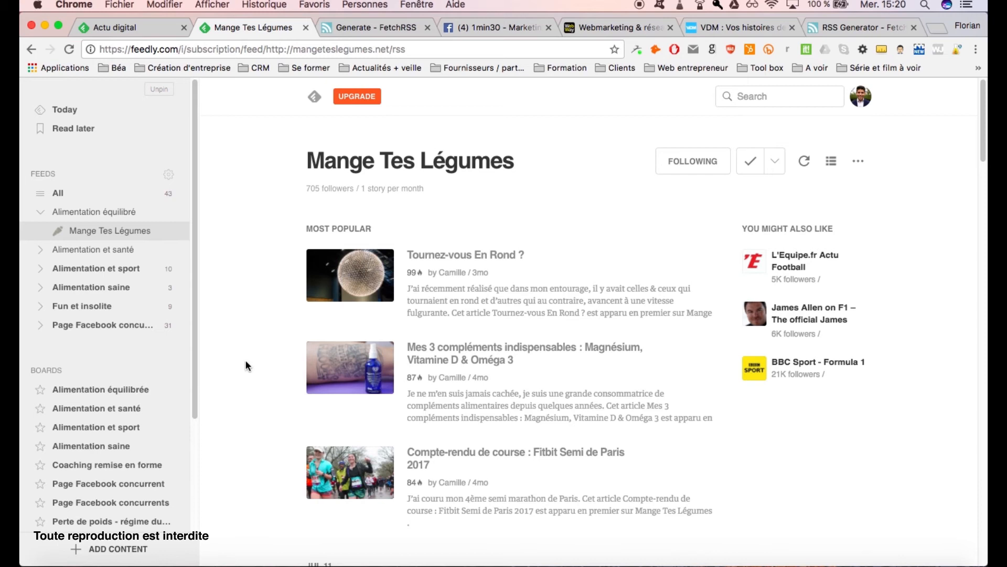
Compare the Alimentation équilibrée board with the Alimentation équilibré feed collection, ending on the board
left_click(129, 391)
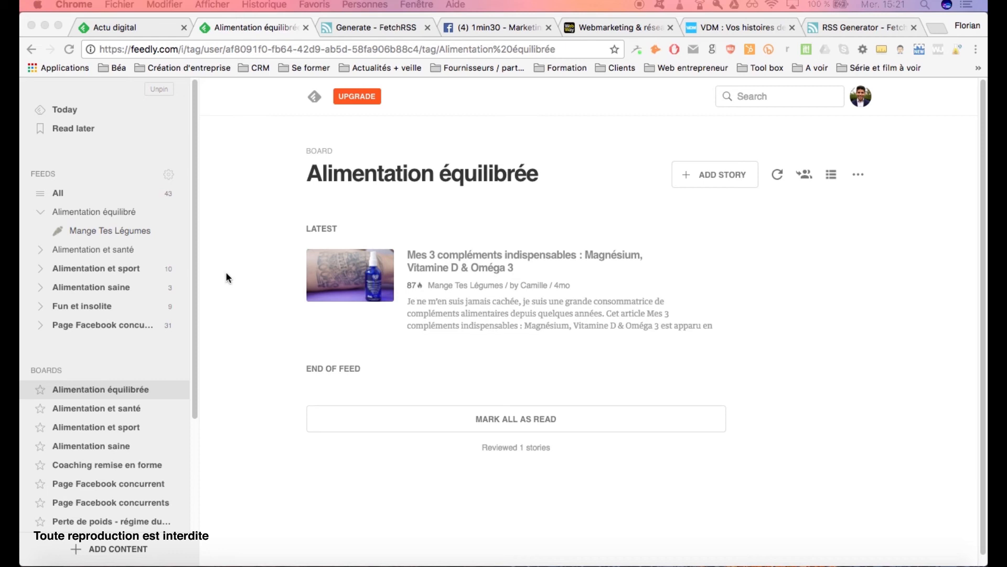
left_click(109, 211)
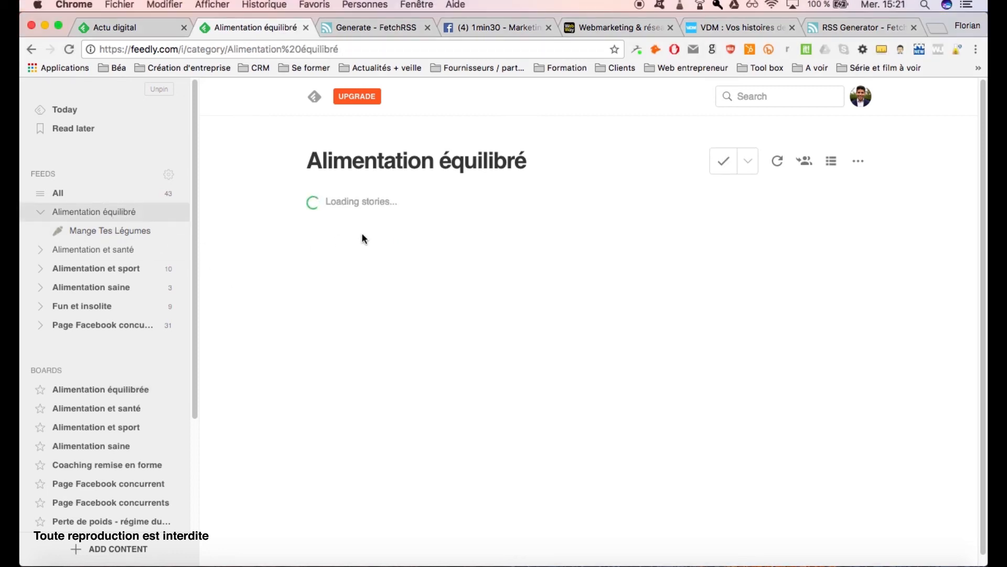
left_click(122, 390)
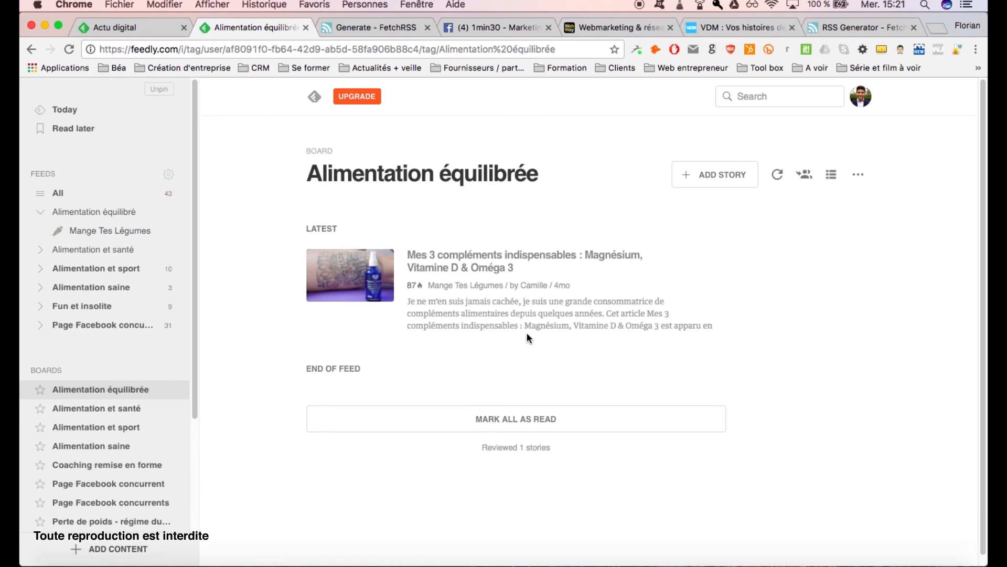
Open the saved article, preview sharing it on Facebook, and discard the post without publishing
left_click(546, 259)
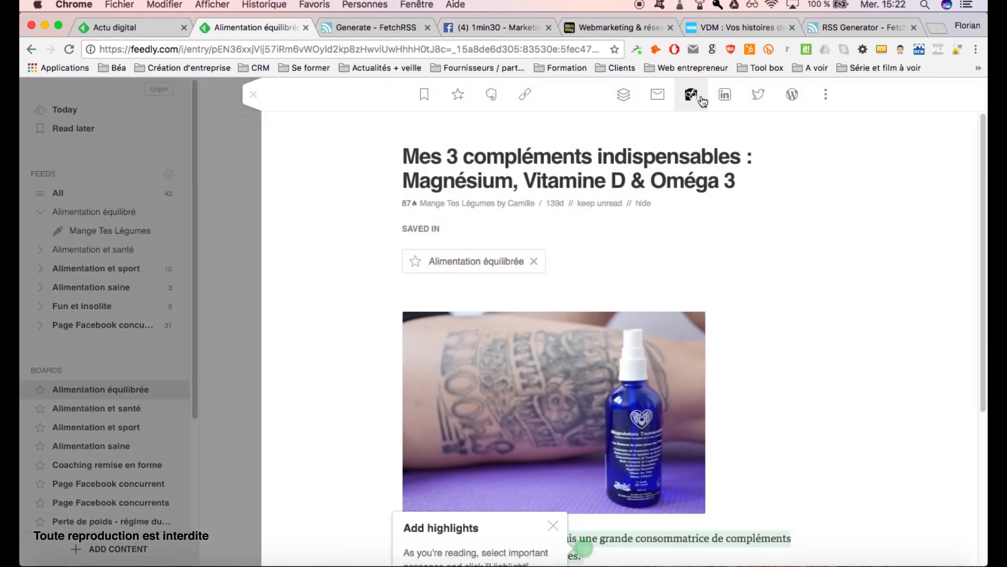
left_click(827, 94)
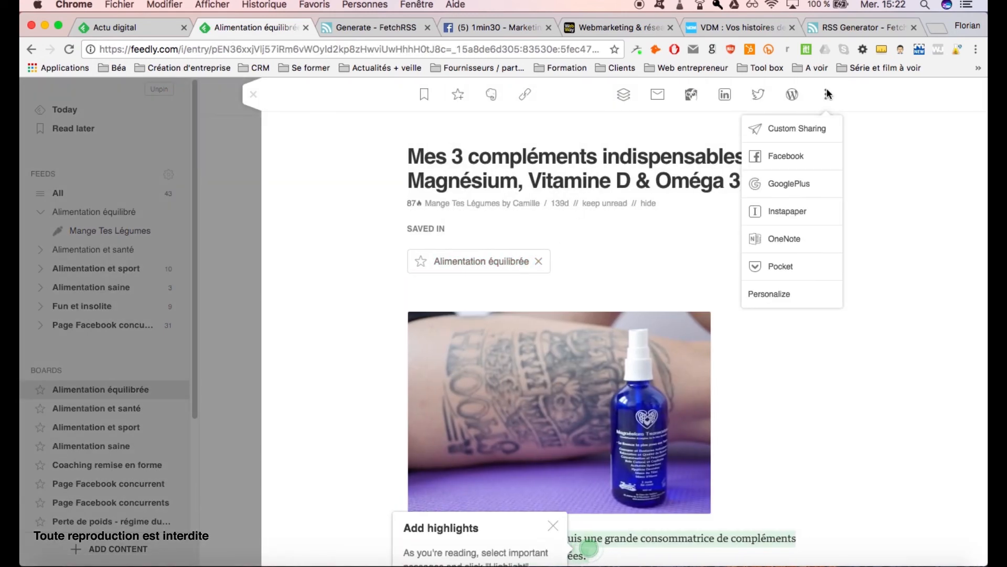
left_click(827, 95)
left_click(827, 97)
left_click(804, 159)
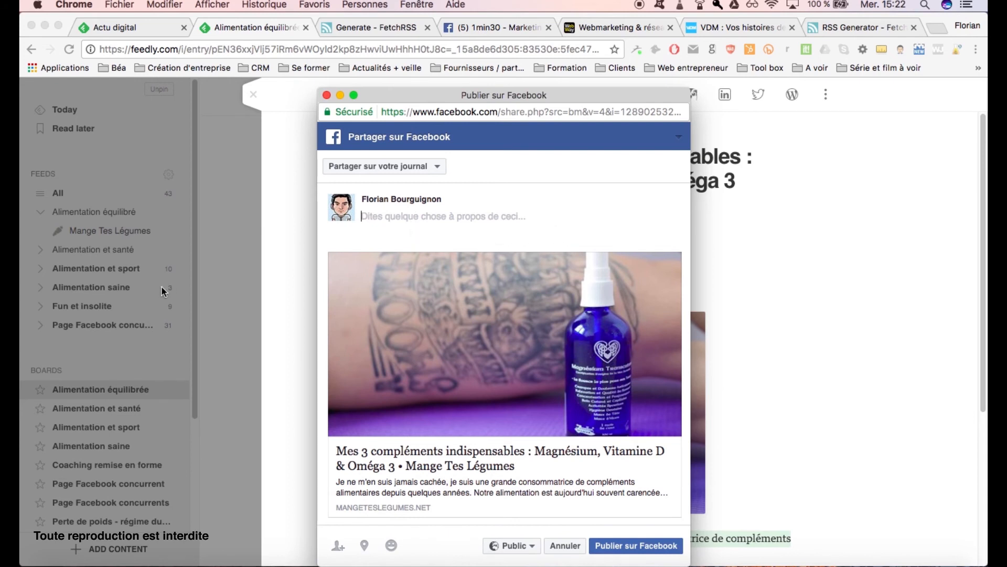
left_click(327, 94)
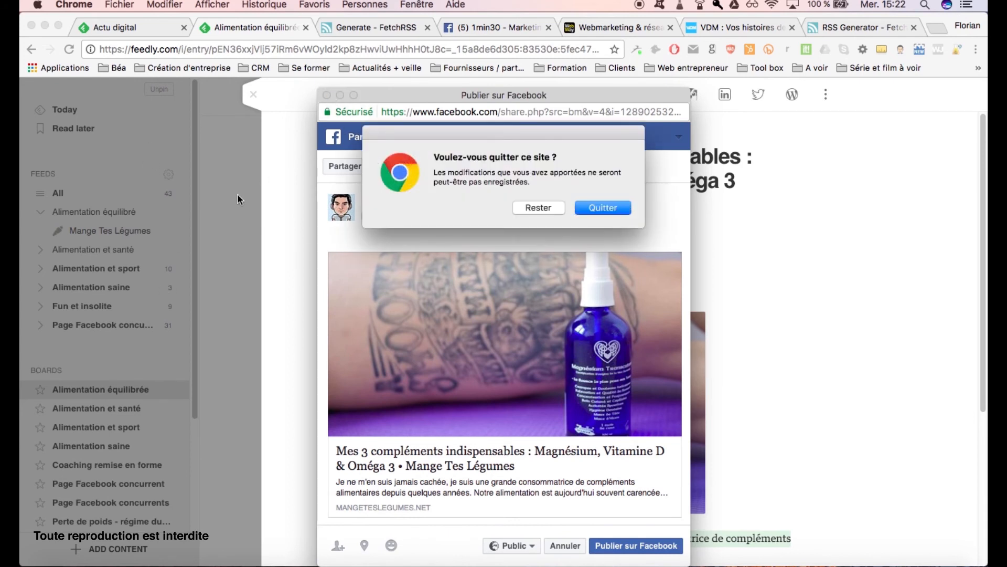
left_click(597, 209)
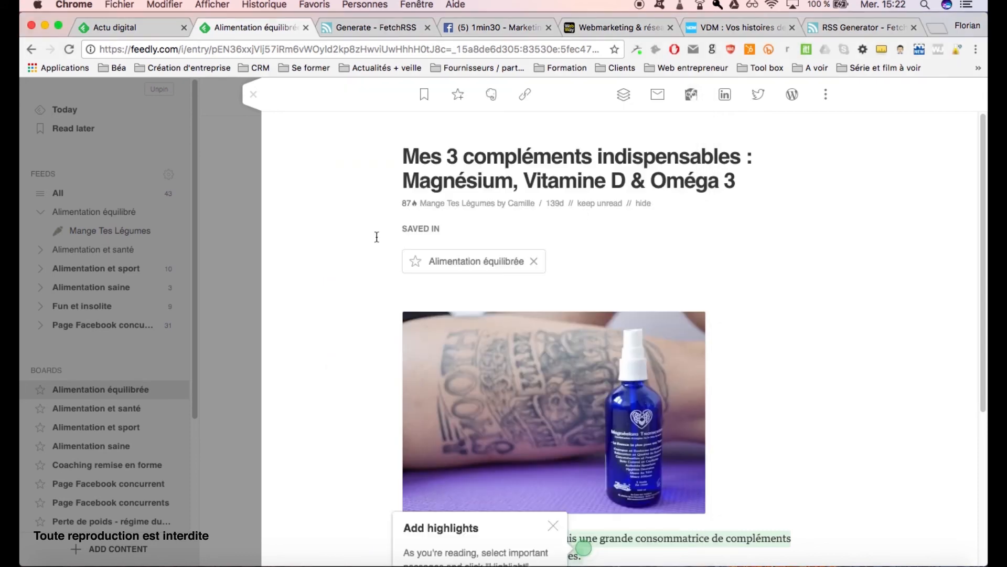
Reopen the saved article from the board, check its Buffer sharing option, and return to the Alimentation équilibrée board
left_click(254, 94)
left_click(147, 389)
left_click(451, 268)
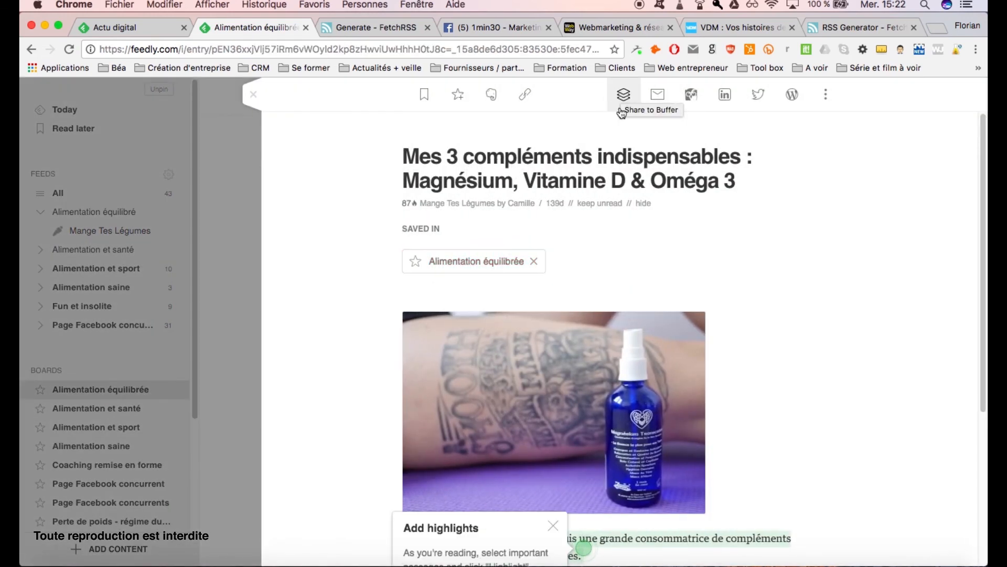
left_click(625, 98)
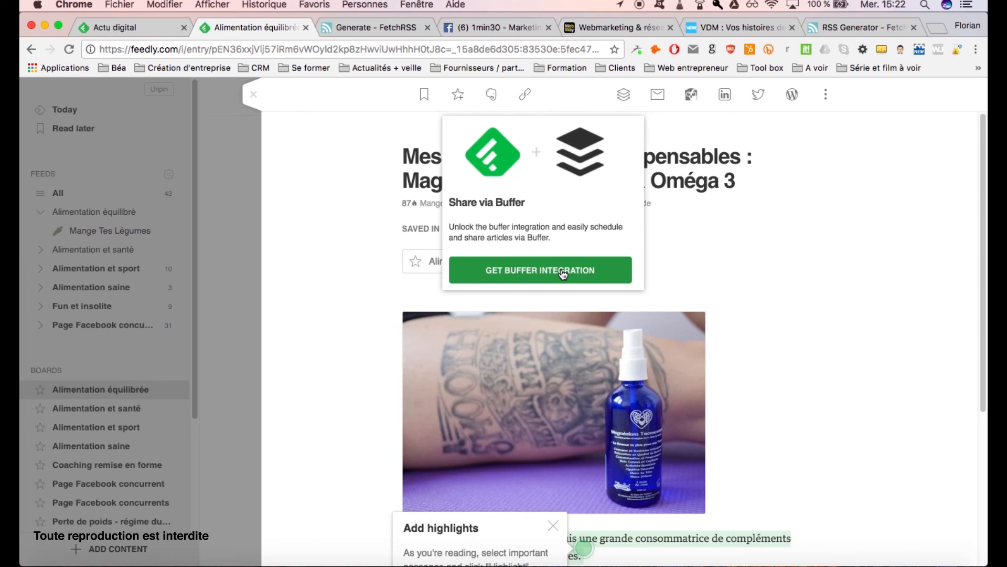
left_click(124, 388)
left_click(124, 388)
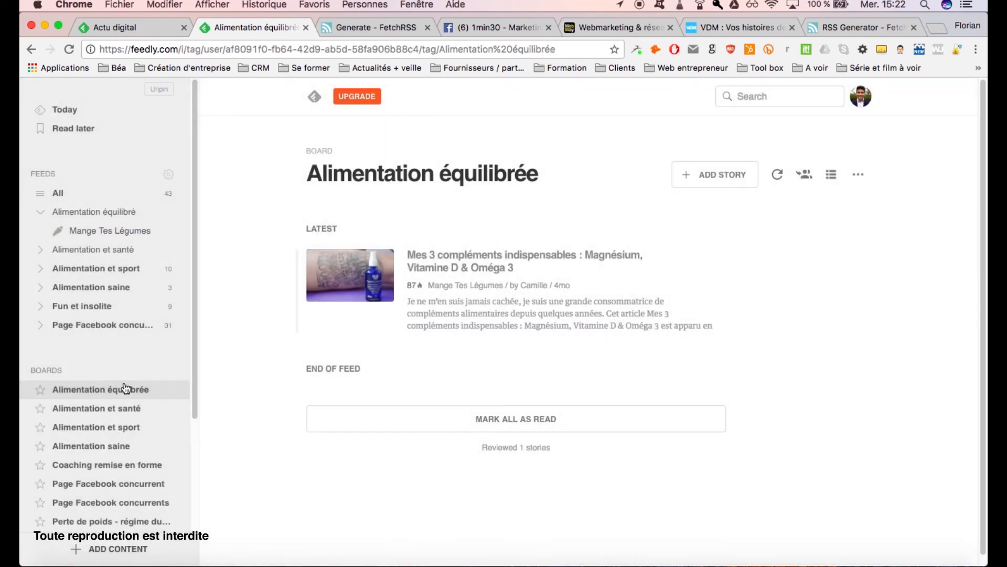
Open the saved article on its original website in a new browser tab and copy its web address
right_click(486, 262)
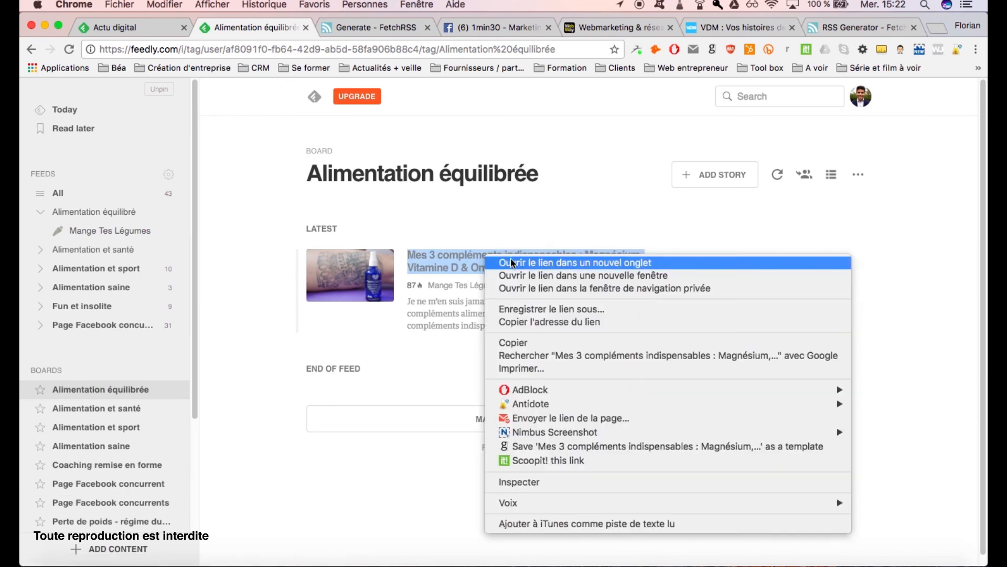
left_click(511, 261)
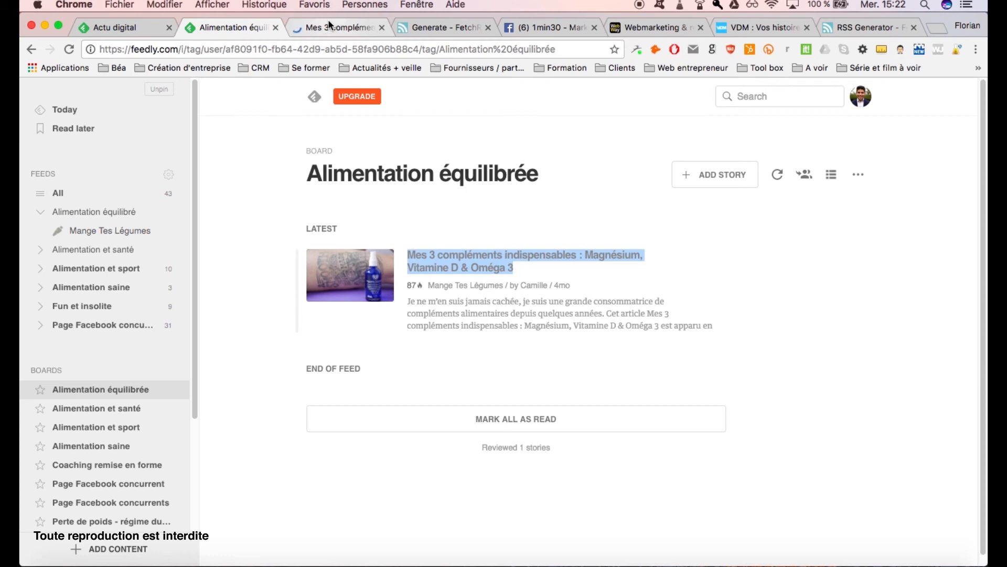
left_click(331, 27)
left_click(209, 50)
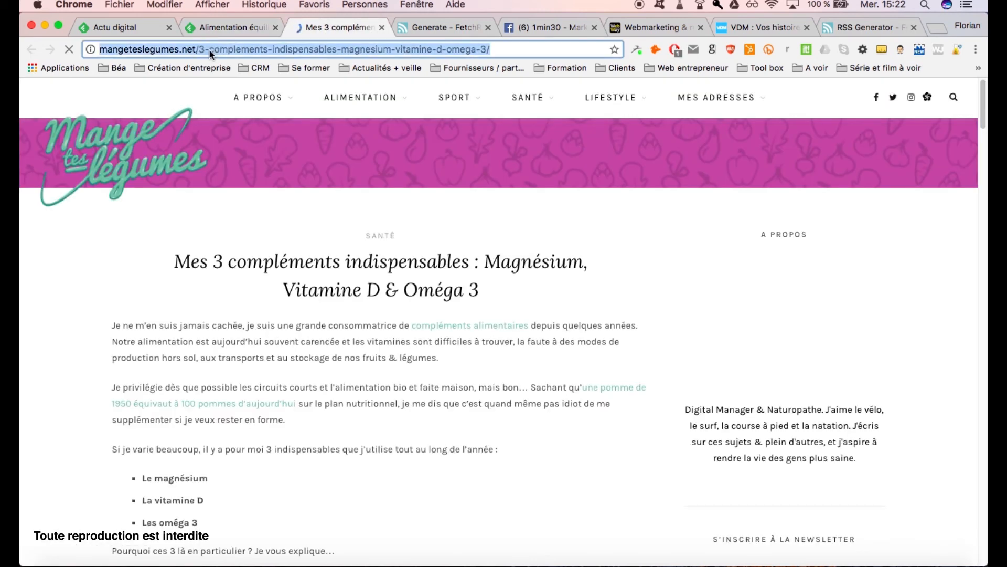
right_click(209, 48)
left_click(237, 70)
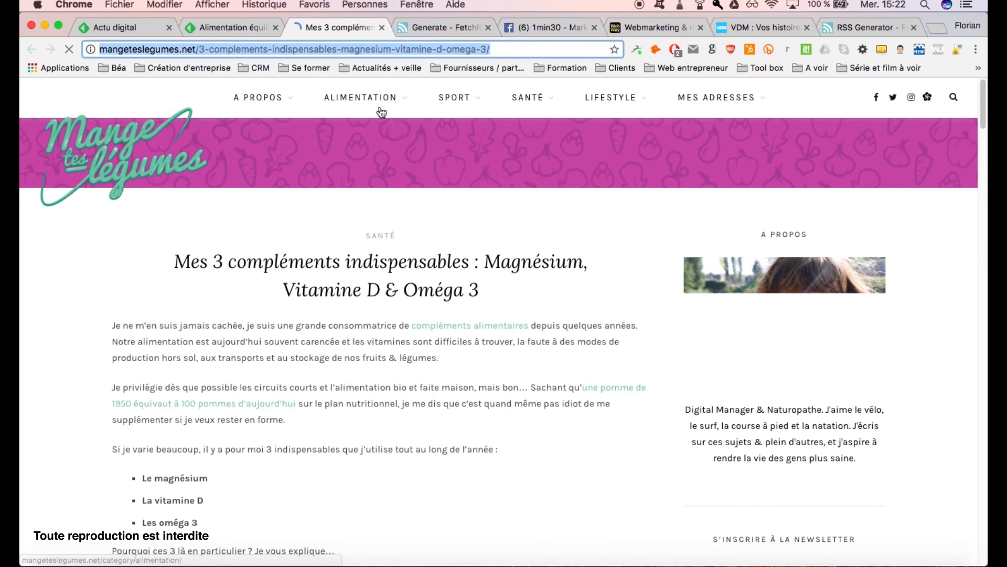
Check the Calendrier de publication workbook in Excel, and return to the Alimentation équilibrée board in Feedly
left_click(900, 558)
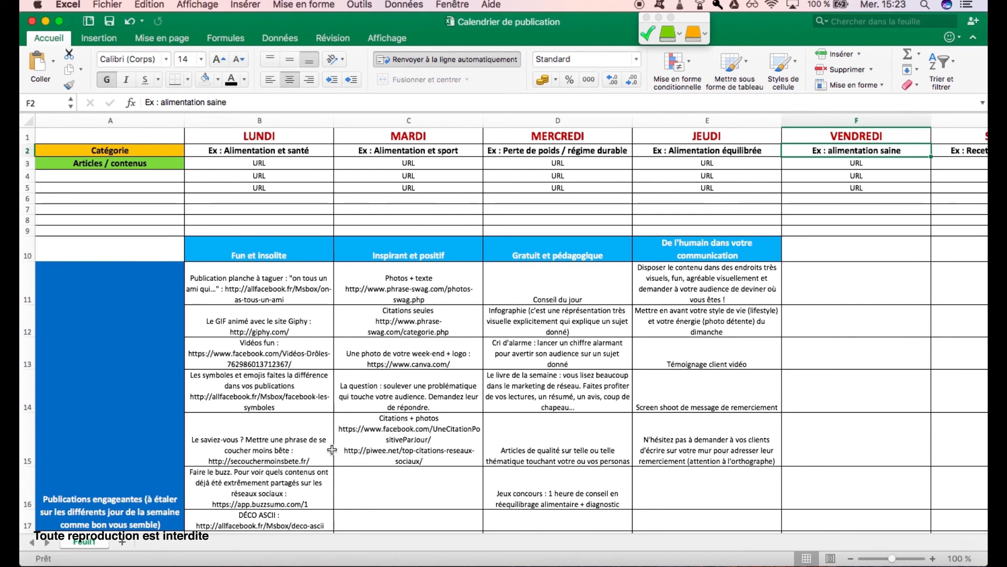
left_click(46, 21)
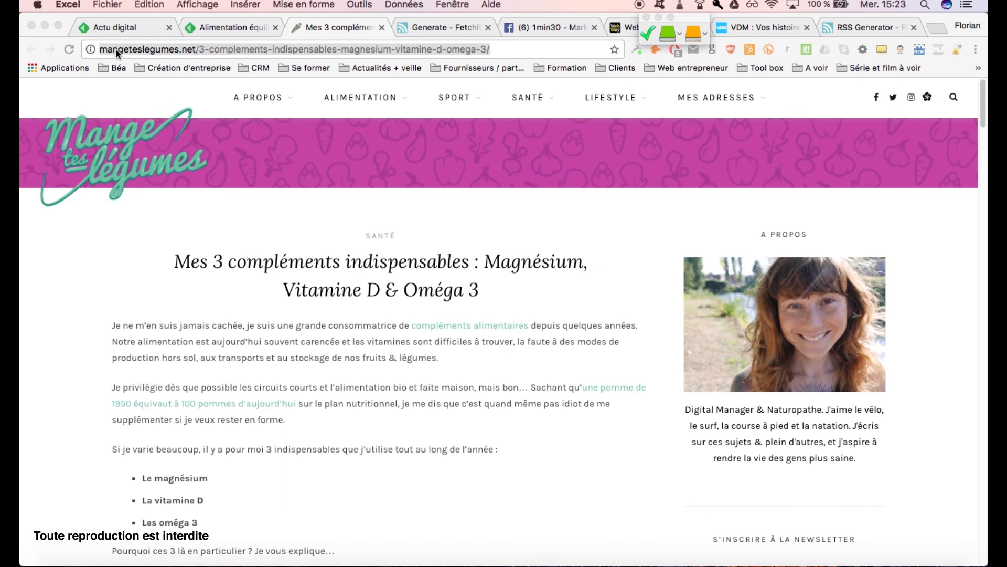
left_click(215, 27)
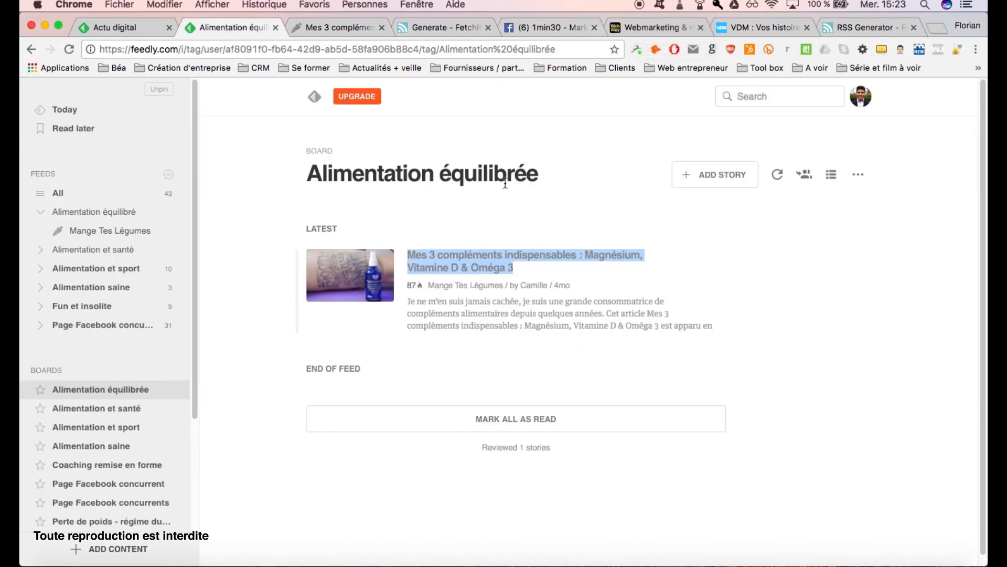
Switch to the Calendrier de publication workbook in Excel and clear the URL placeholder in cell E3 under JEUDI
left_click(921, 562)
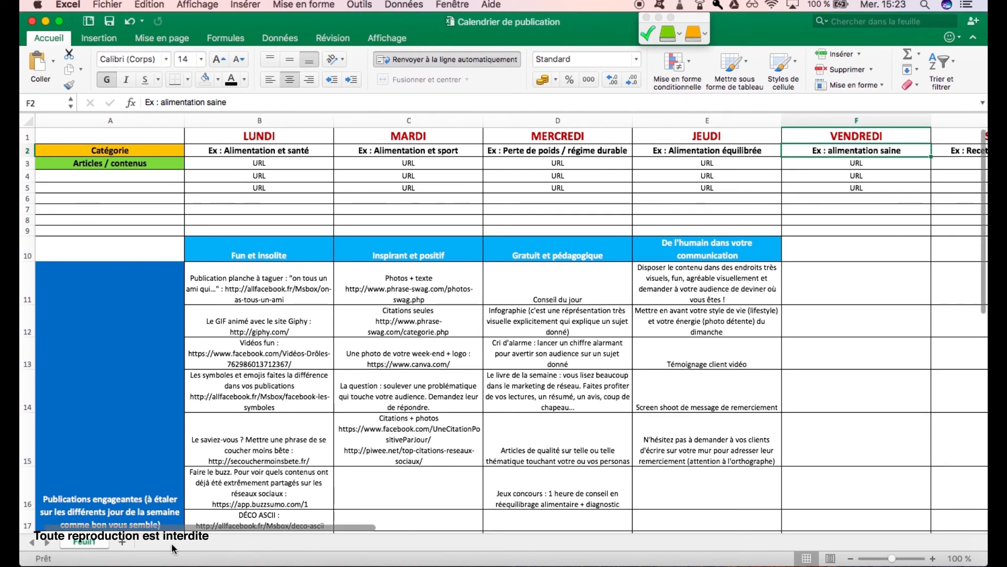
left_click_drag(340, 527, 294, 499)
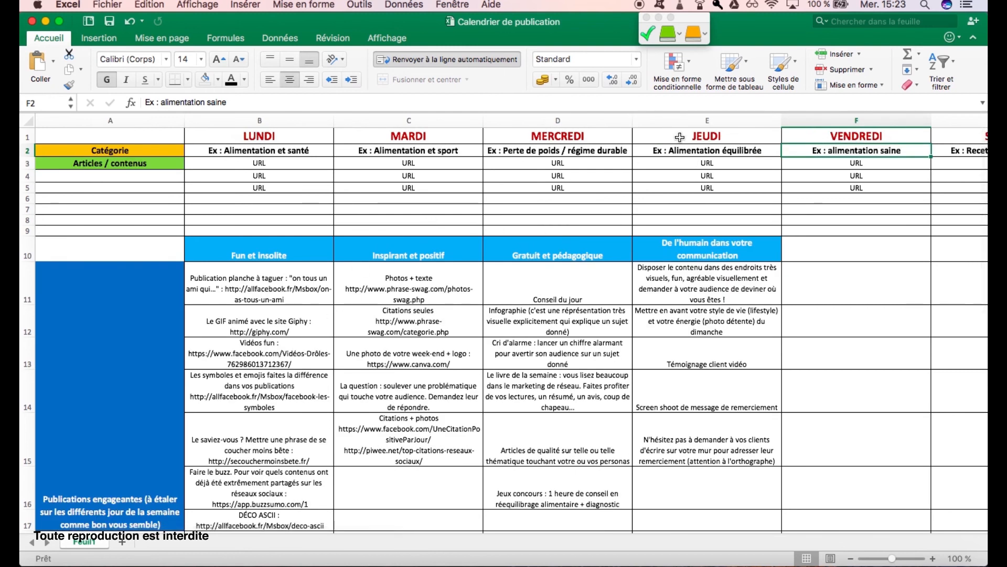
double_click(681, 164)
left_click_drag(715, 164, 688, 164)
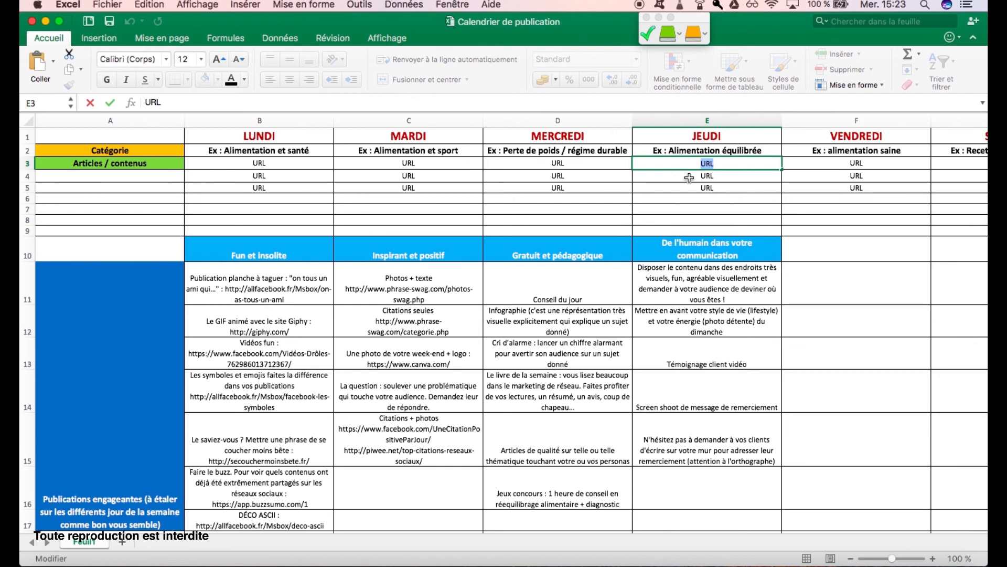
right_click(690, 159)
left_click(741, 181)
left_click(719, 166)
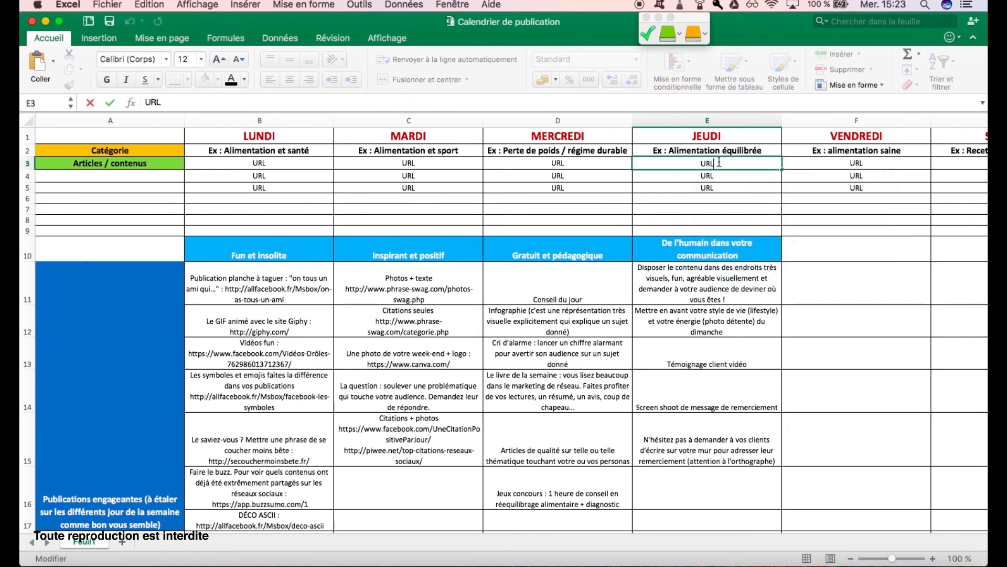
key("BackSpace")
key("BackSpace")
key("BackSpace")
right_click(714, 165)
left_click(739, 200)
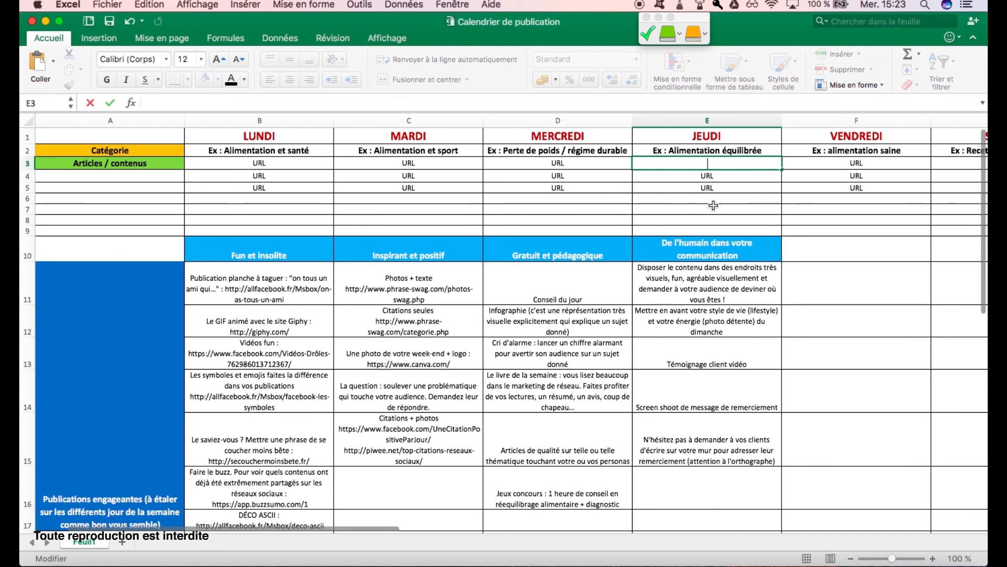
Paste the copied article address into cell E4 under JEUDI, and select that column's category and day headings
left_click(698, 176)
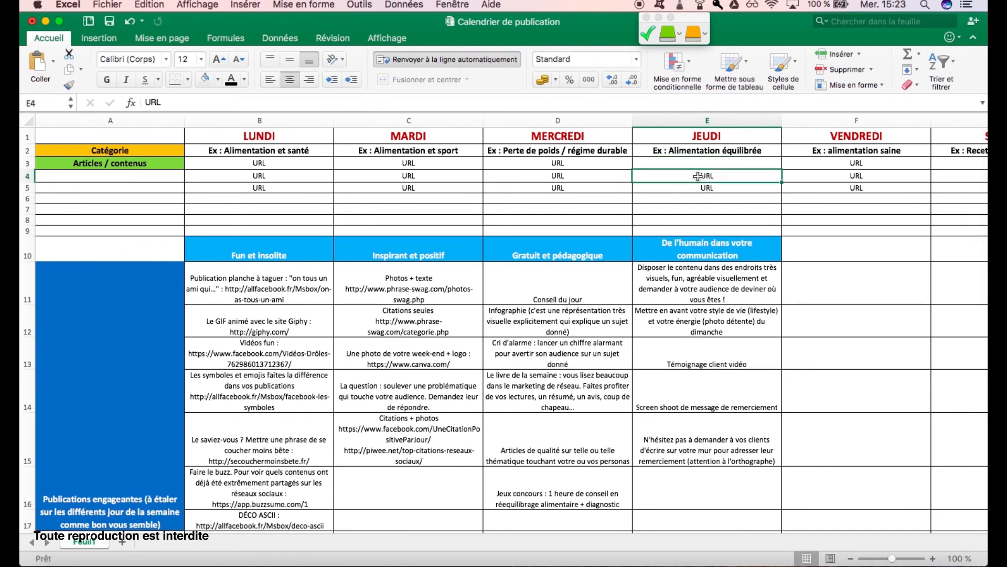
key("super+v")
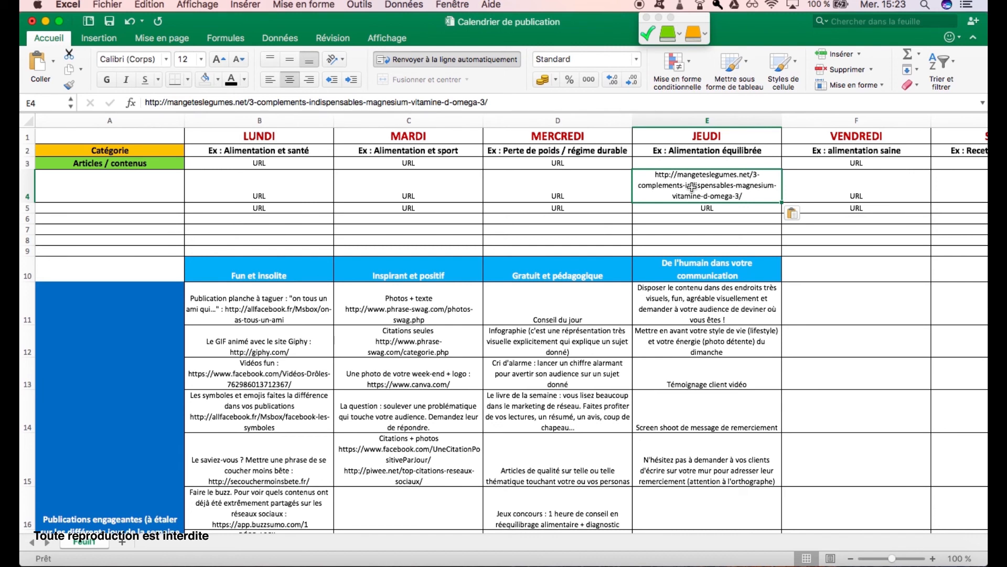
left_click(703, 151)
left_click(702, 135)
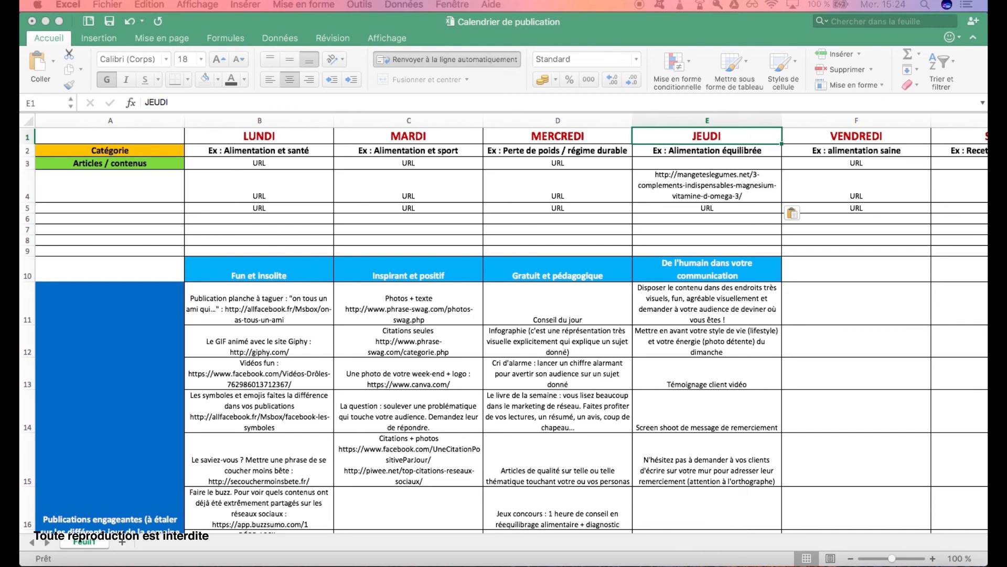
Examine the four category headings of the Publications engageantes table and select the whole table, A10:E17
scroll(326, 503, "down", 3)
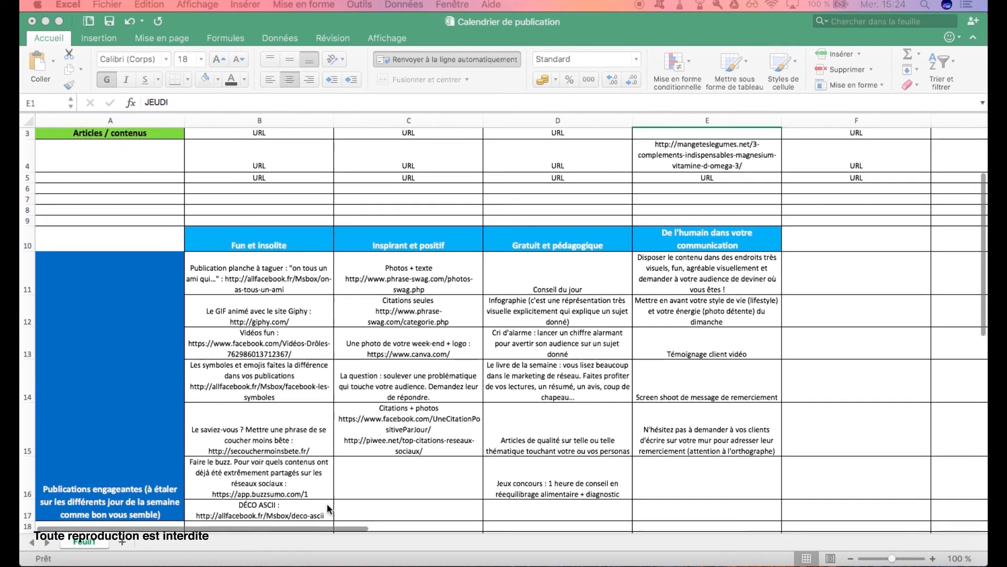
scroll(326, 502, "down", 1)
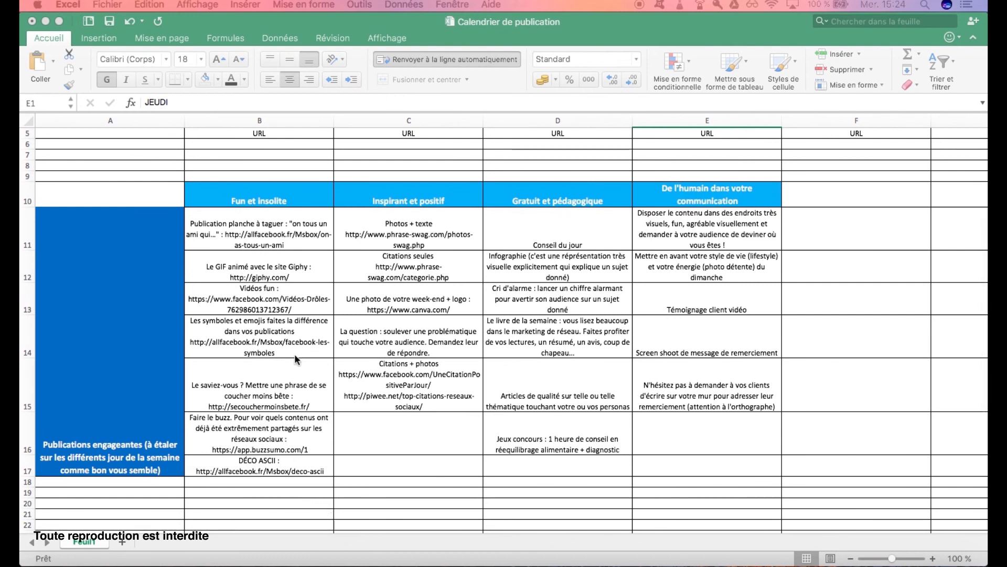
left_click(245, 196)
left_click(371, 186)
left_click(282, 192)
left_click(377, 191)
left_click(543, 197)
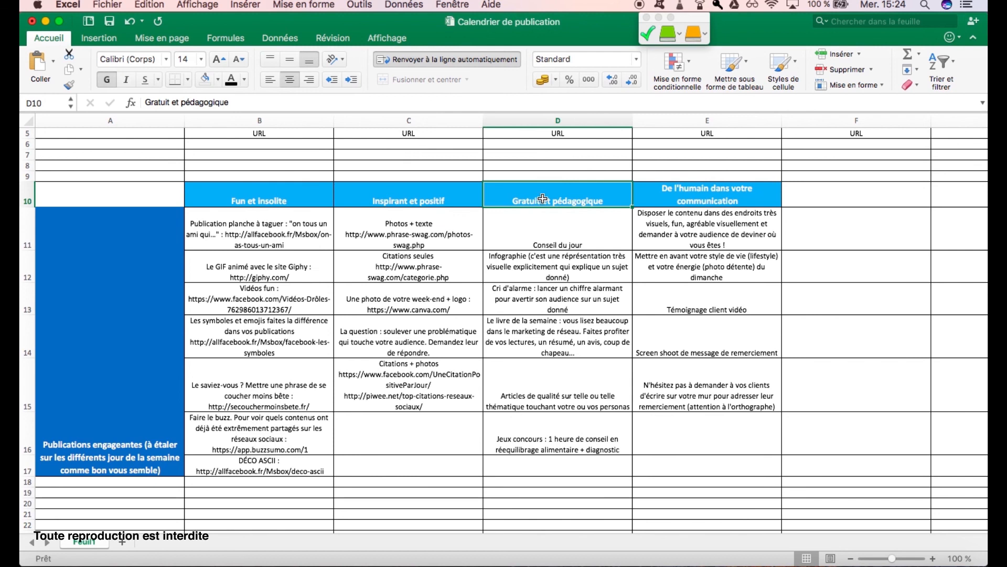
left_click(674, 191)
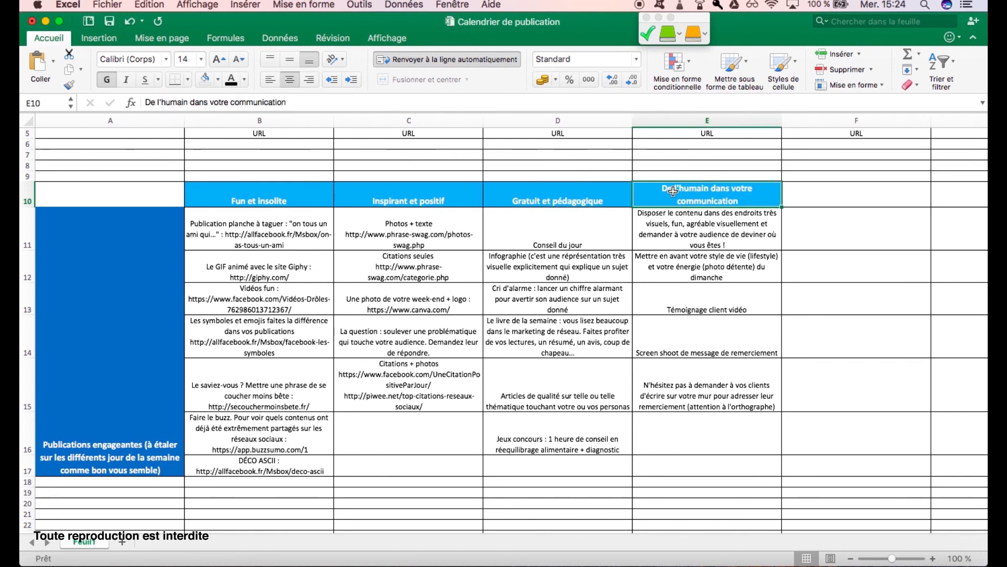
left_click_drag(140, 189, 713, 395)
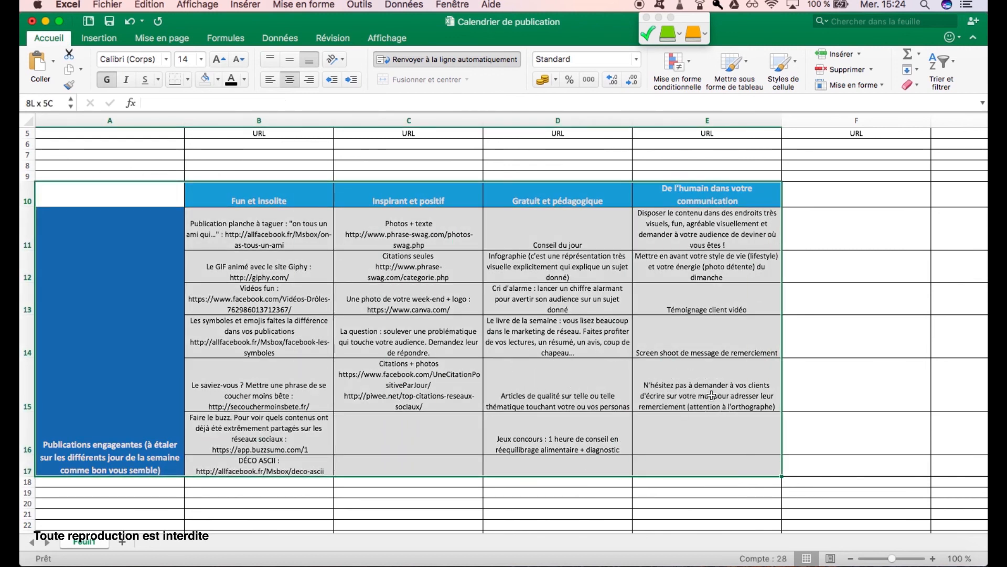
Select the Fun et insolite heading and its publication ideas, B10:B17, in the Publications engageantes table
scroll(598, 407, "up", 3)
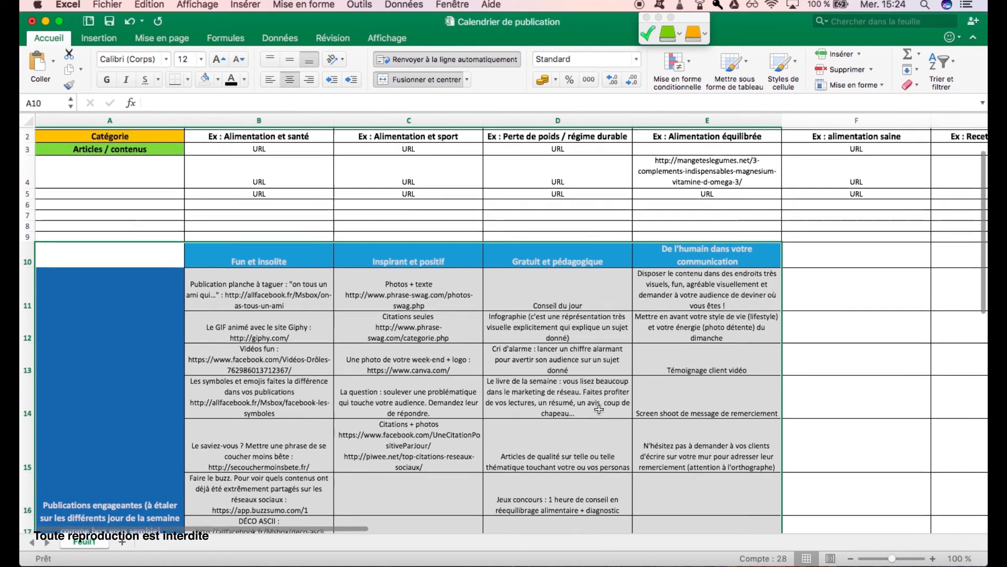
scroll(373, 414, "up", 1)
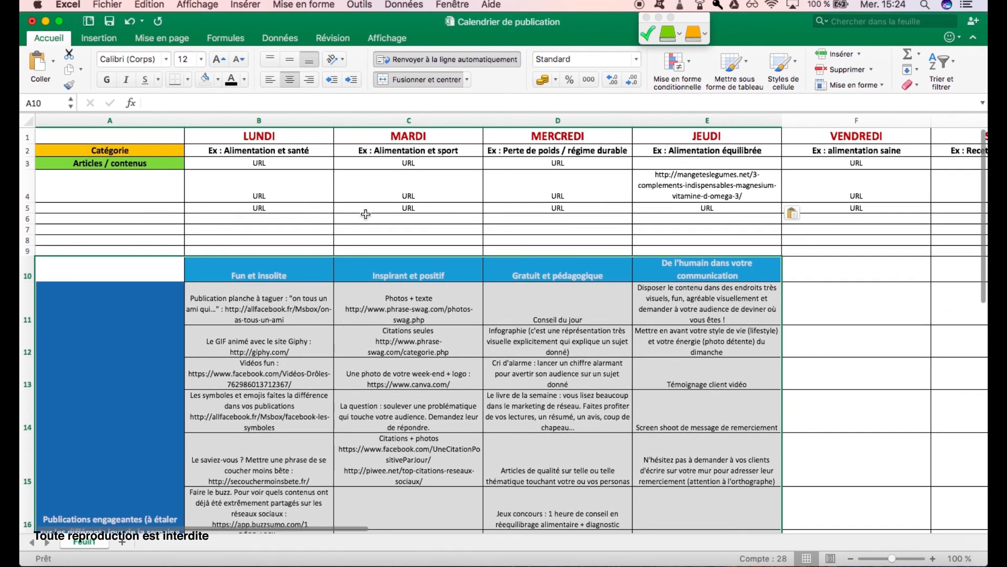
left_click(362, 238)
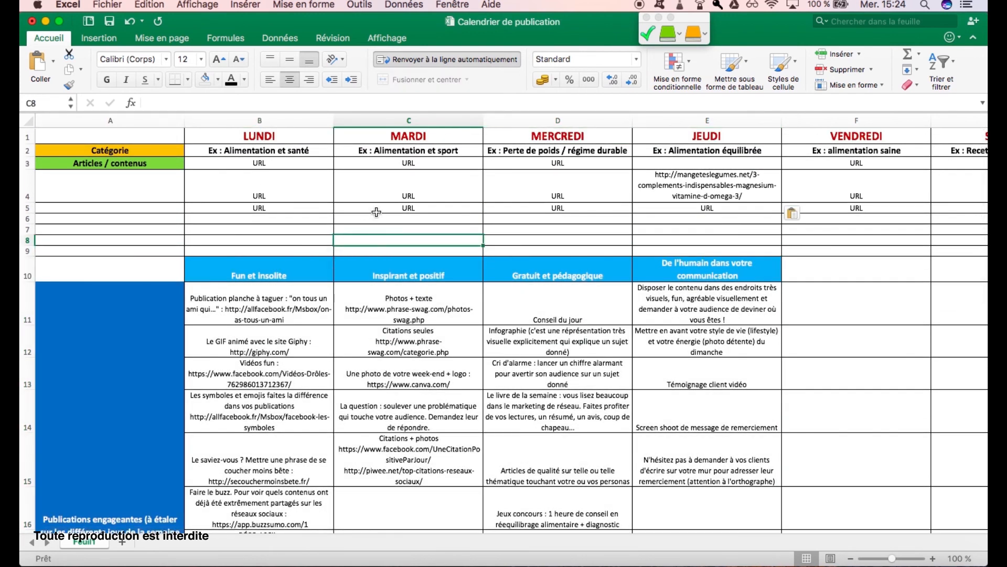
left_click_drag(227, 270, 249, 447)
right_click(257, 449)
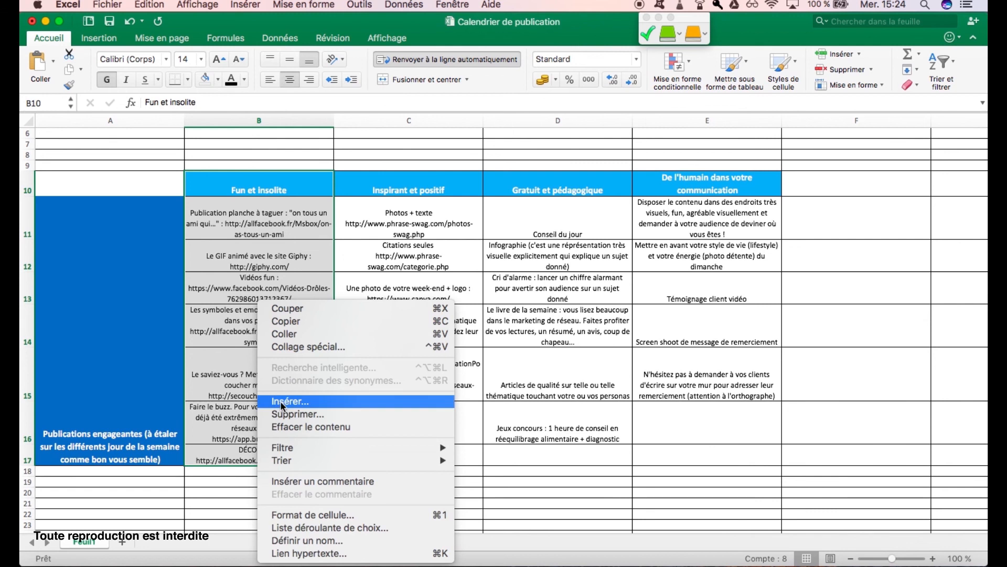
left_click(286, 335)
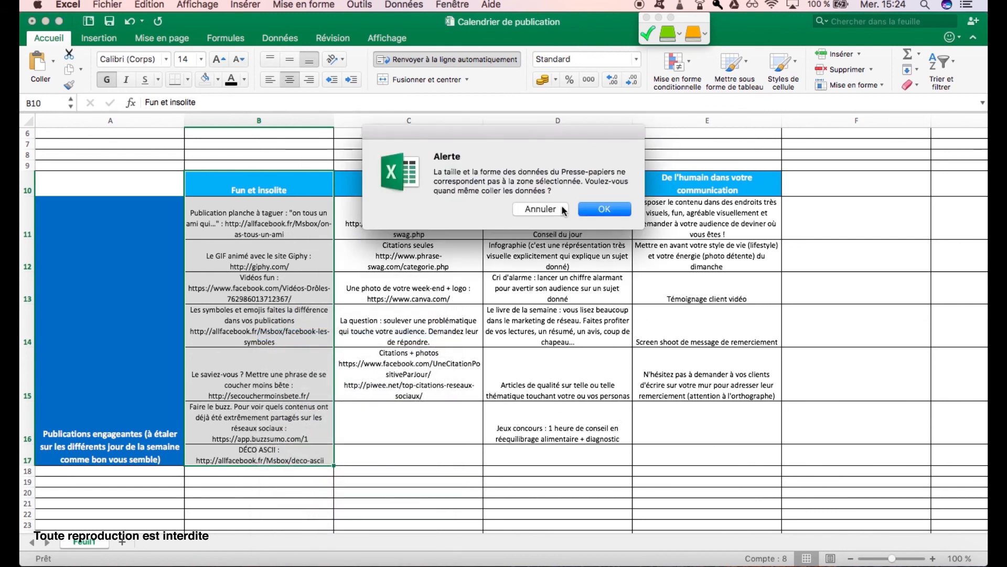
left_click(585, 210)
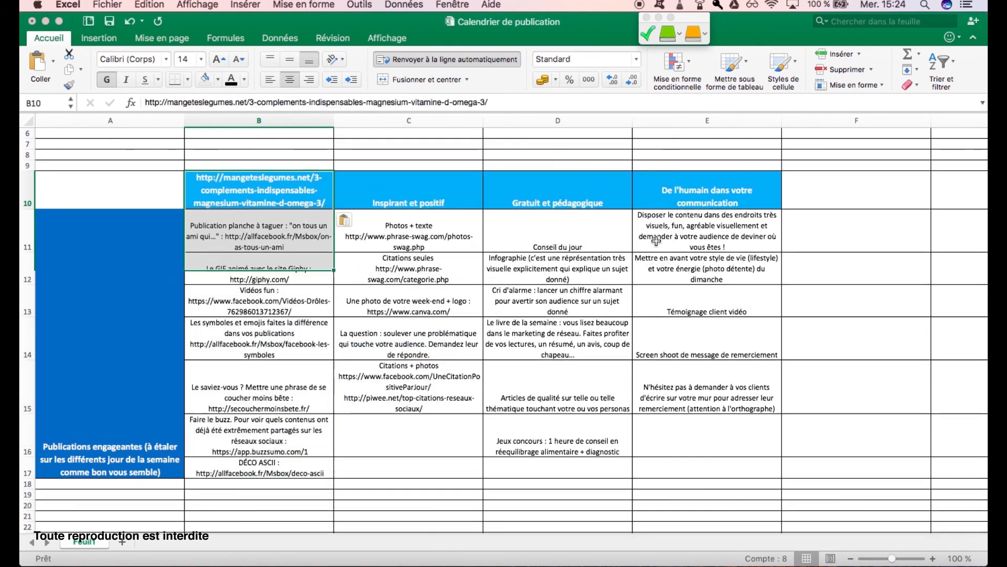
key("super+z")
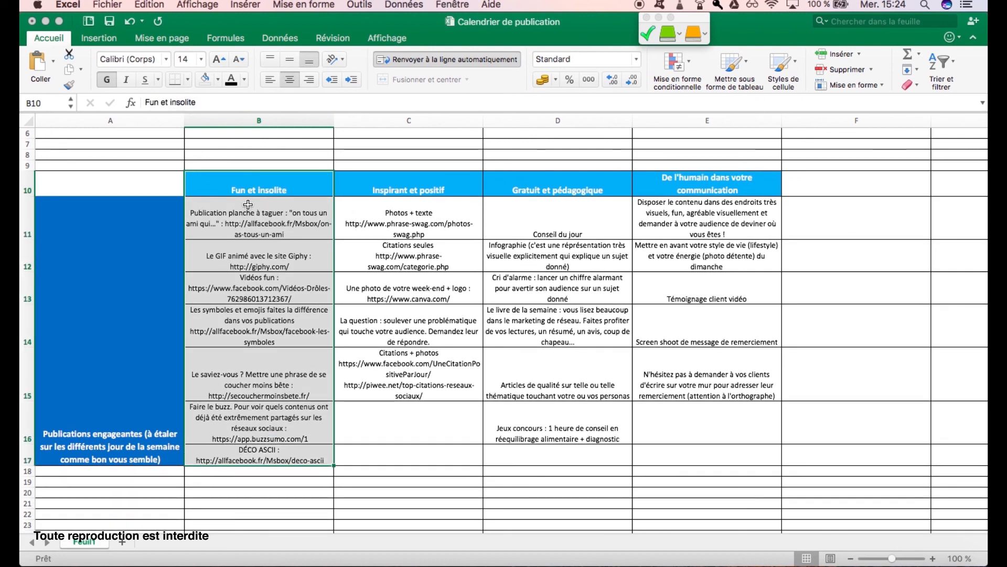
Copy the selected Fun et insolite column into the VENDREDI column starting at cell F7, and undo that paste
right_click(254, 303)
left_click(286, 321)
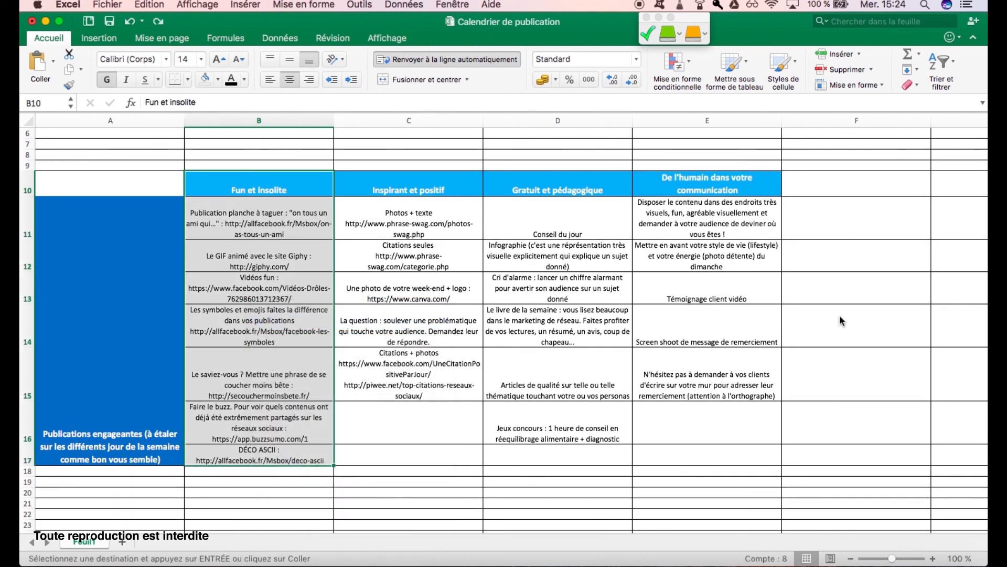
scroll(629, 337, "up", 1)
scroll(628, 337, "up", 5)
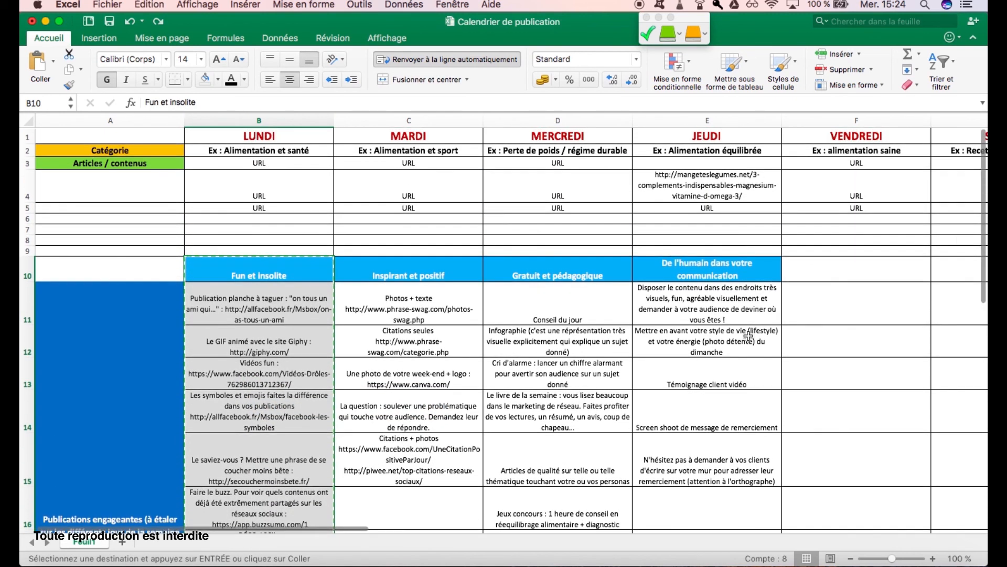
left_click(828, 228)
right_click(827, 229)
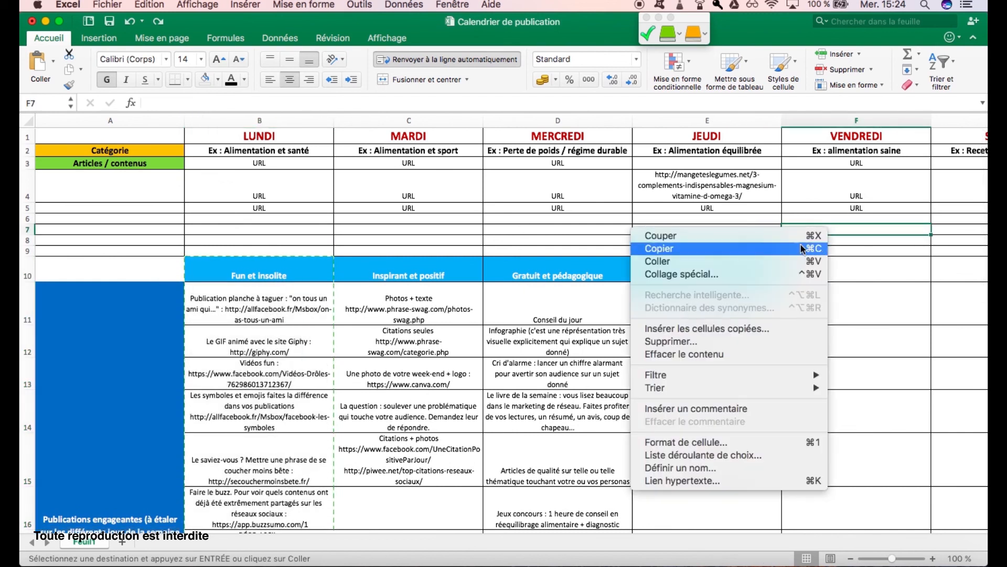
left_click(822, 261)
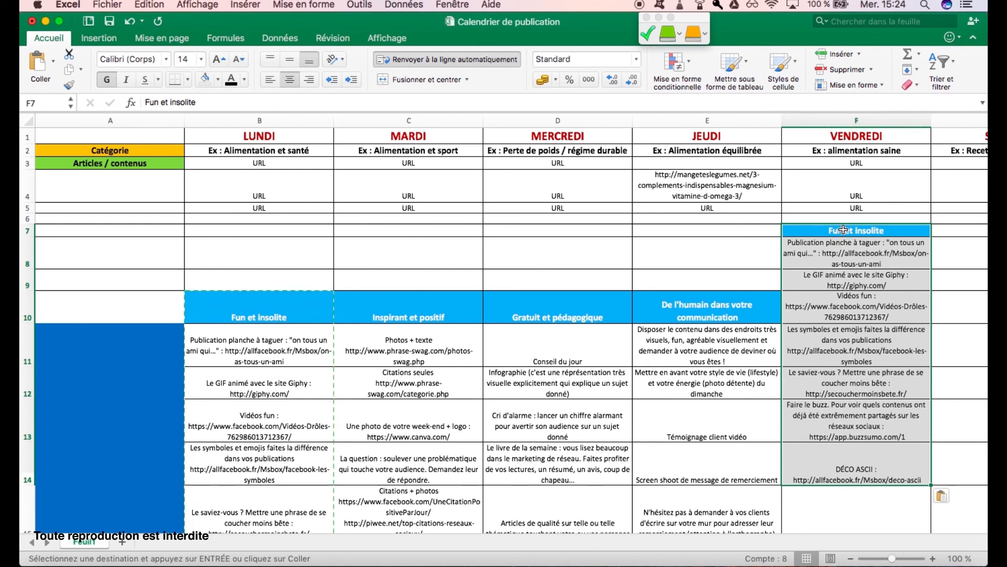
left_click(861, 276)
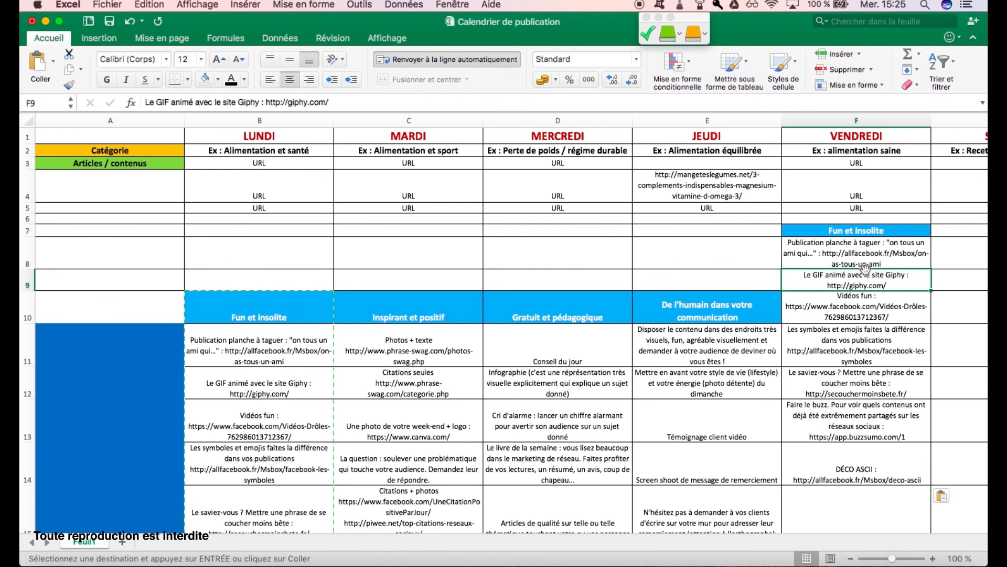
key("super+z")
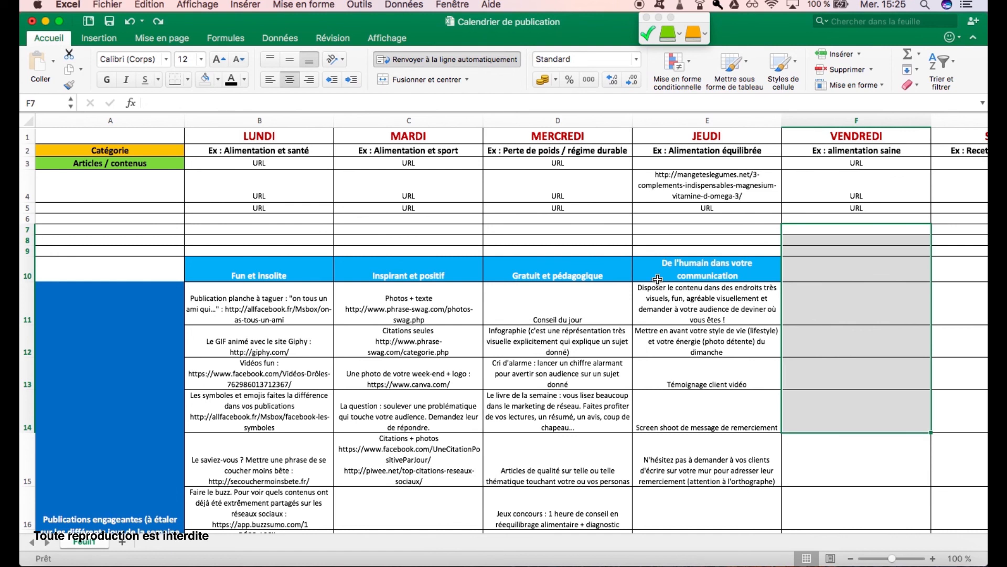
Go through the row 2 example categories from LUNDI to VENDREDI, and switch to the Alimentation équilibrée board in Feedly
left_click(235, 151)
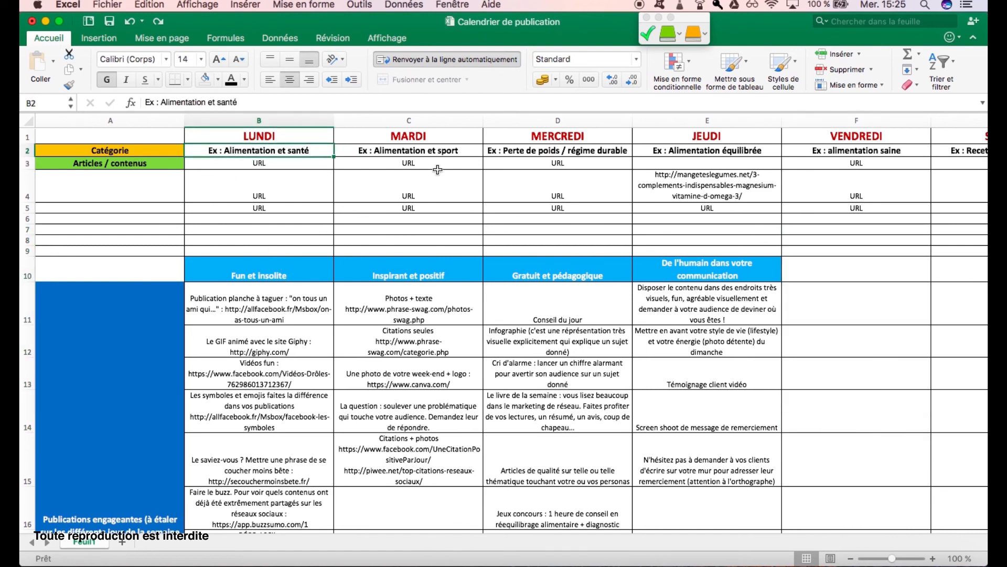
left_click(419, 150)
left_click(582, 151)
left_click(617, 262)
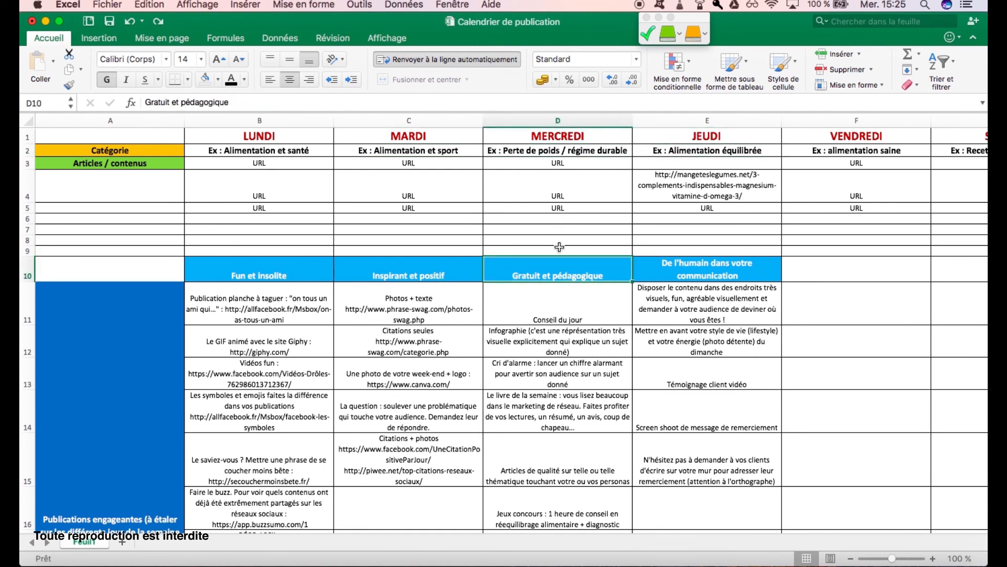
left_click(719, 151)
key("Right")
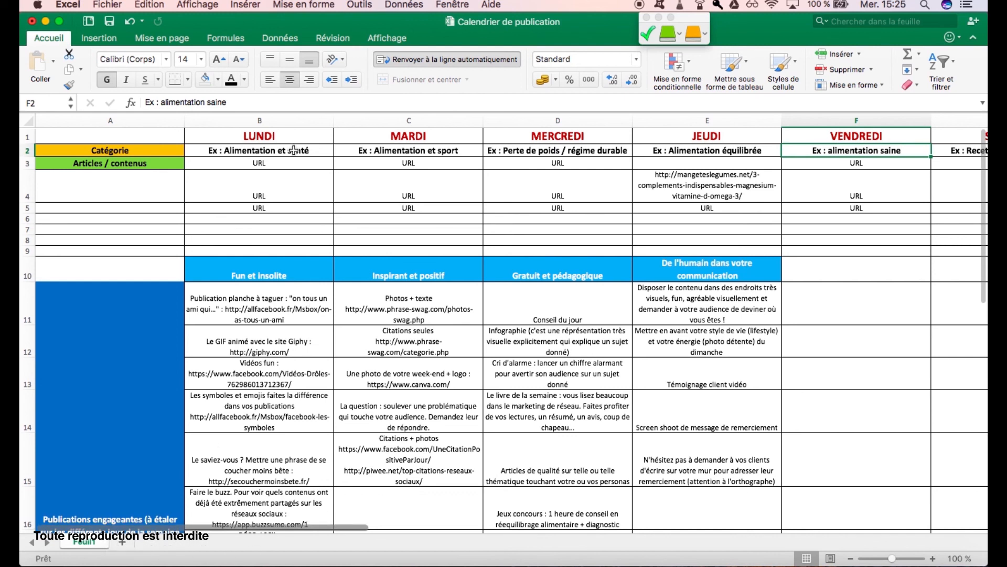
left_click(147, 565)
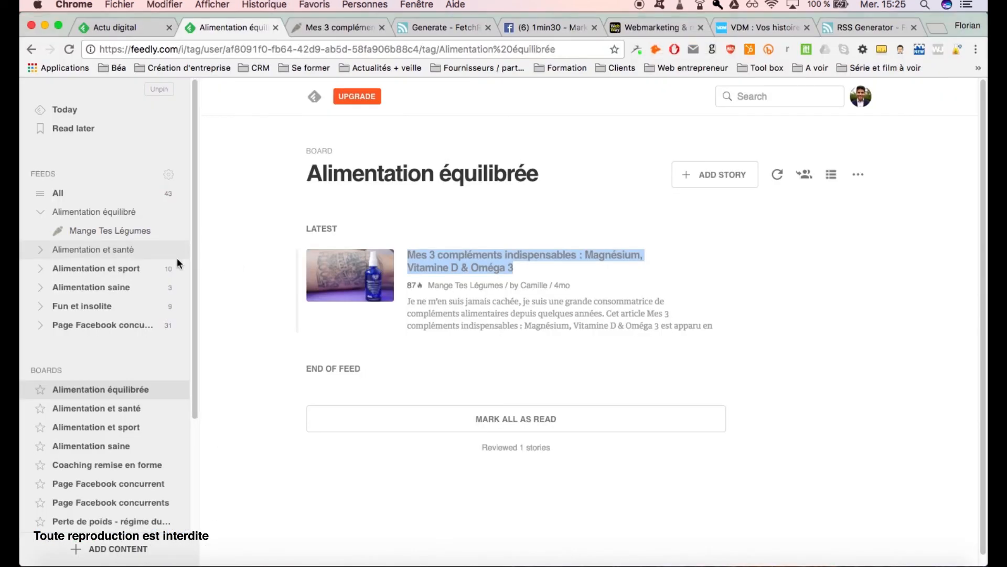